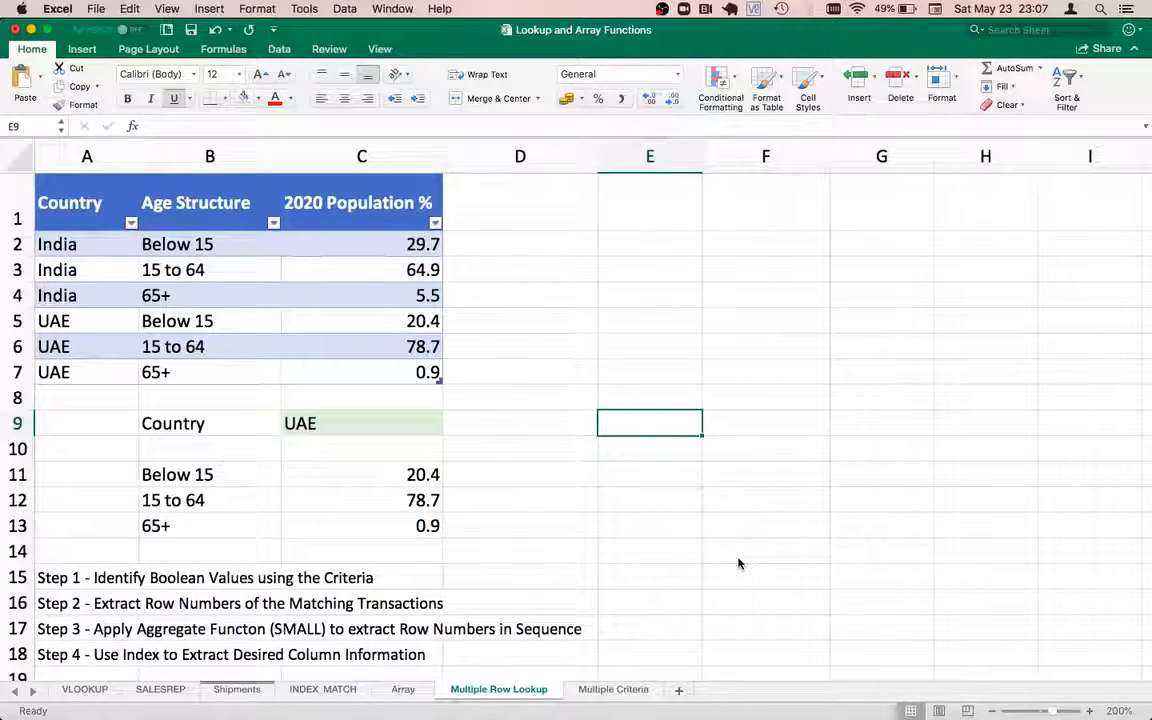
Browse the table's country, age structure and 2020 Population % entries
{"action": "key", "text": "Left"}
{"action": "key", "text": "Left"}
{"action": "key", "text": "Left"}
{"action": "key", "text": "Up"}
{"action": "key", "text": "Up"}
{"action": "key", "text": "Up"}
{"action": "key", "text": "Up"}
{"action": "key", "text": "Up"}
{"action": "key", "text": "Up"}
{"action": "key", "text": "Up"}
{"action": "key", "text": "Up"}
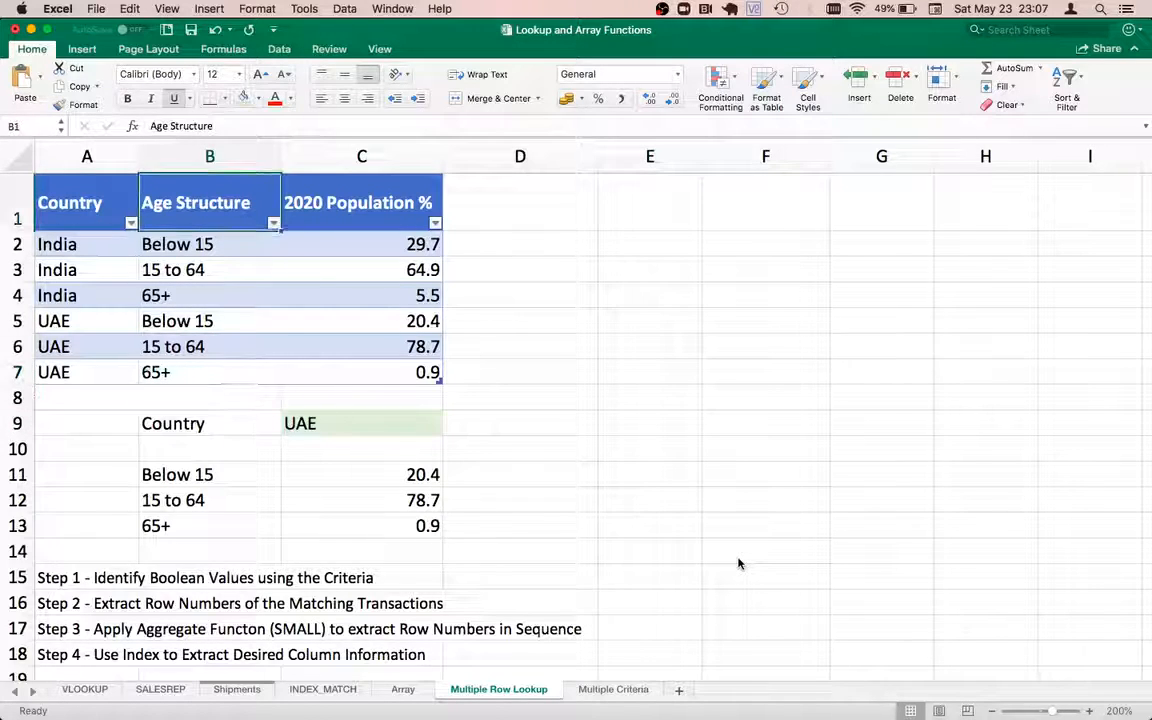
{"action": "key", "text": "Left"}
{"action": "key", "text": "Down"}
{"action": "key", "text": "Down"}
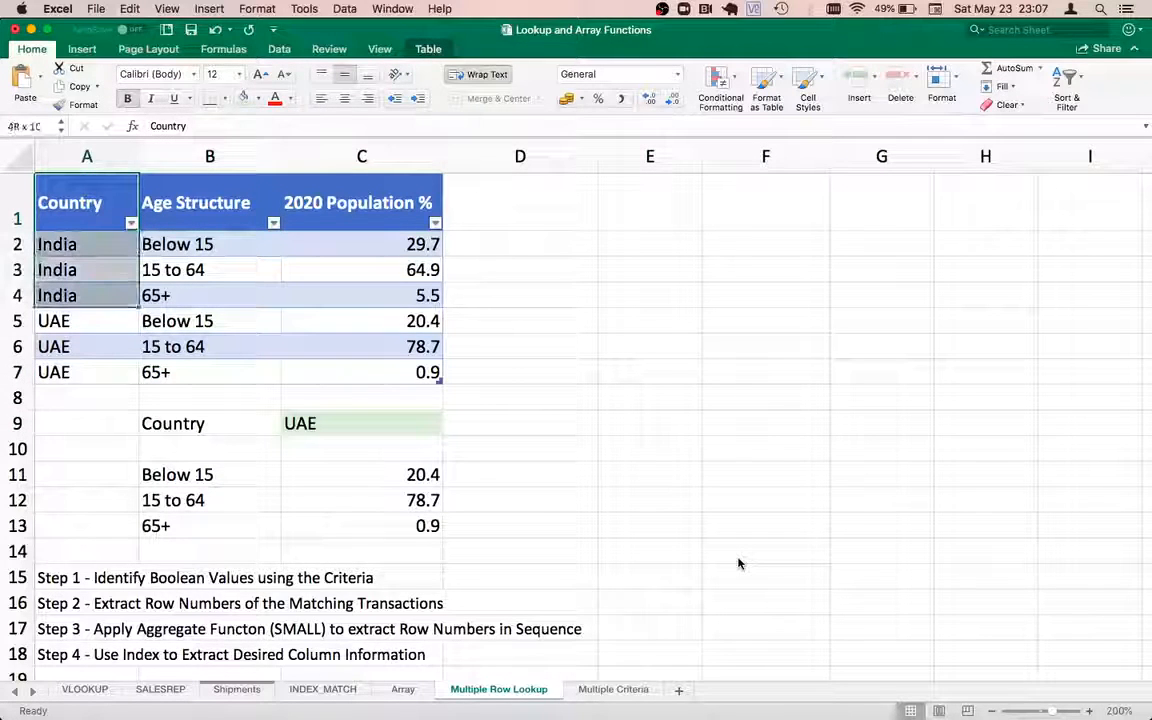
{"action": "key", "text": "Down"}
{"action": "key", "text": "Down"}
{"action": "key", "text": "Down"}
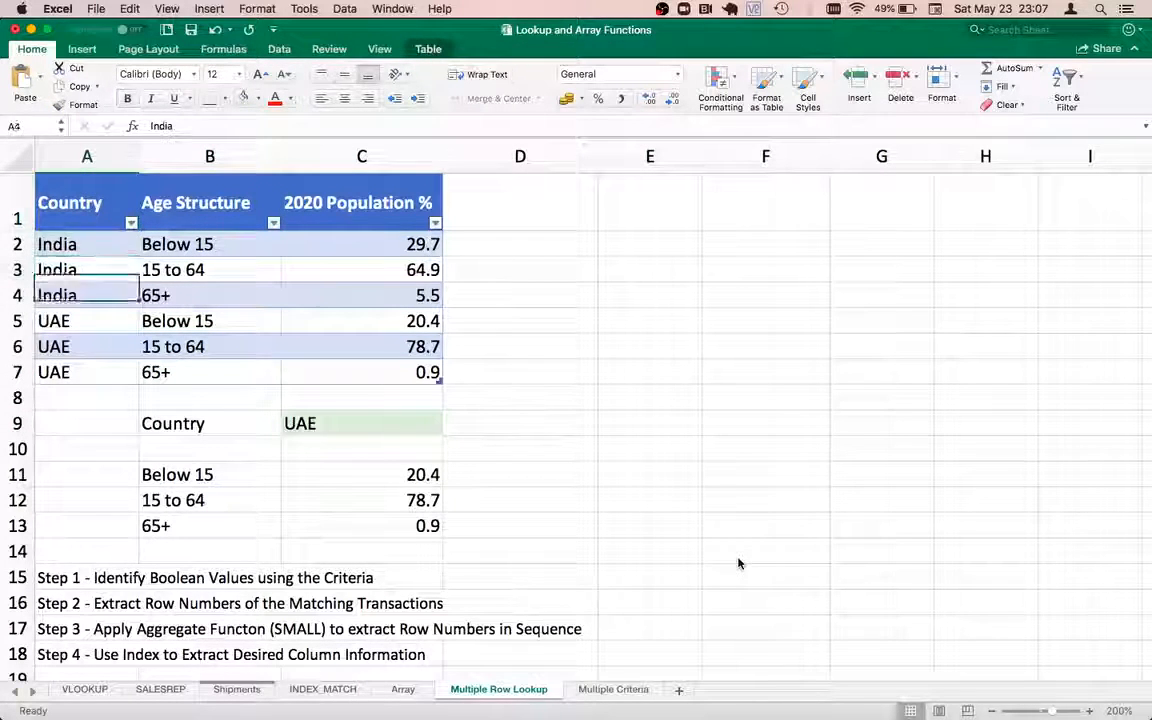
{"action": "key", "text": "Right"}
{"action": "key", "text": "Up"}
{"action": "key", "text": "Up"}
{"action": "key", "text": "Up"}
{"action": "key", "text": "Up"}
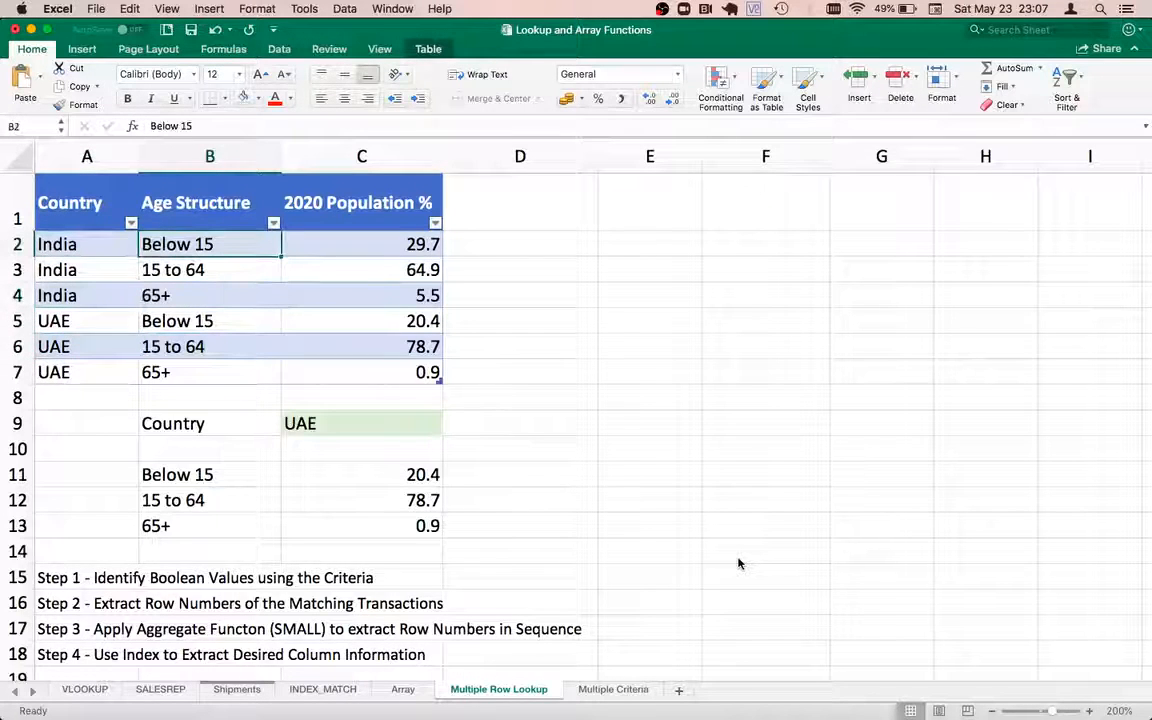
{"action": "key", "text": "Up"}
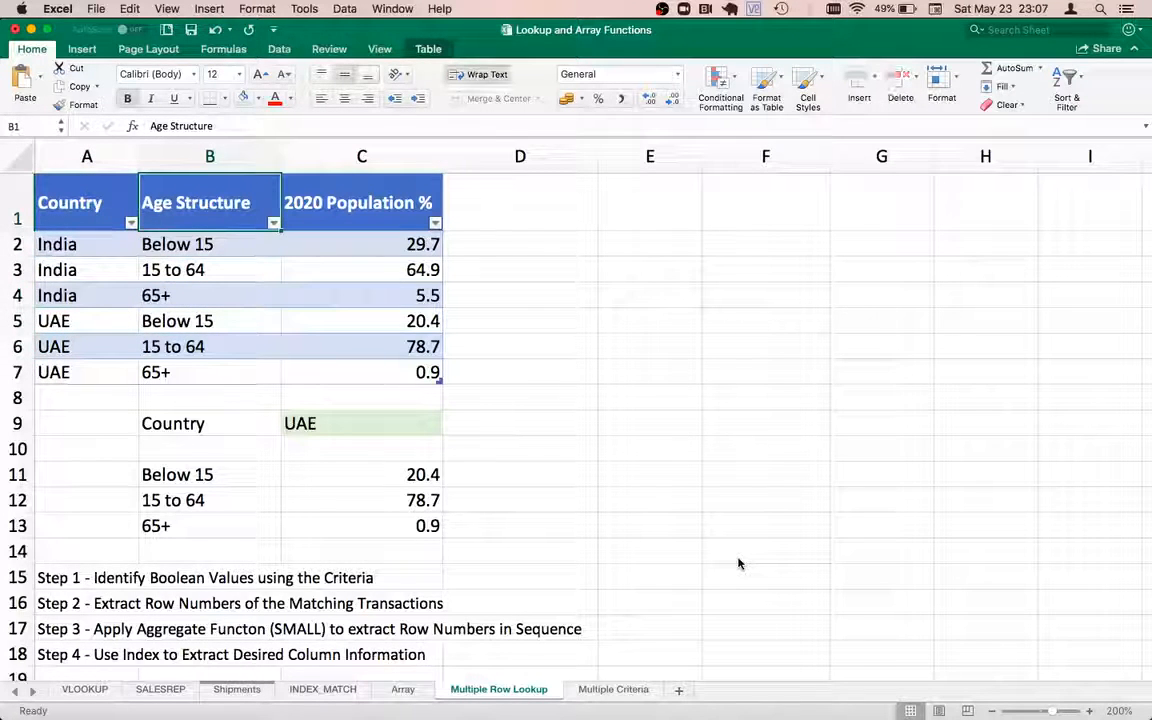
{"action": "key", "text": "Right"}
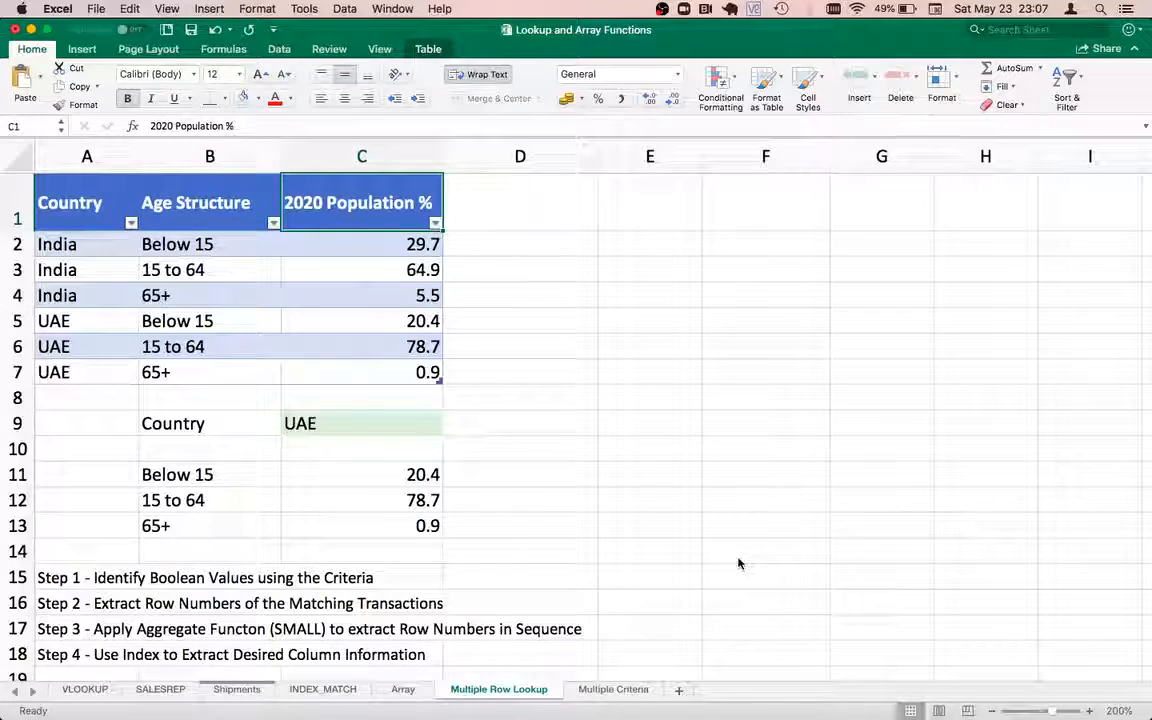
{"action": "key", "text": "Down"}
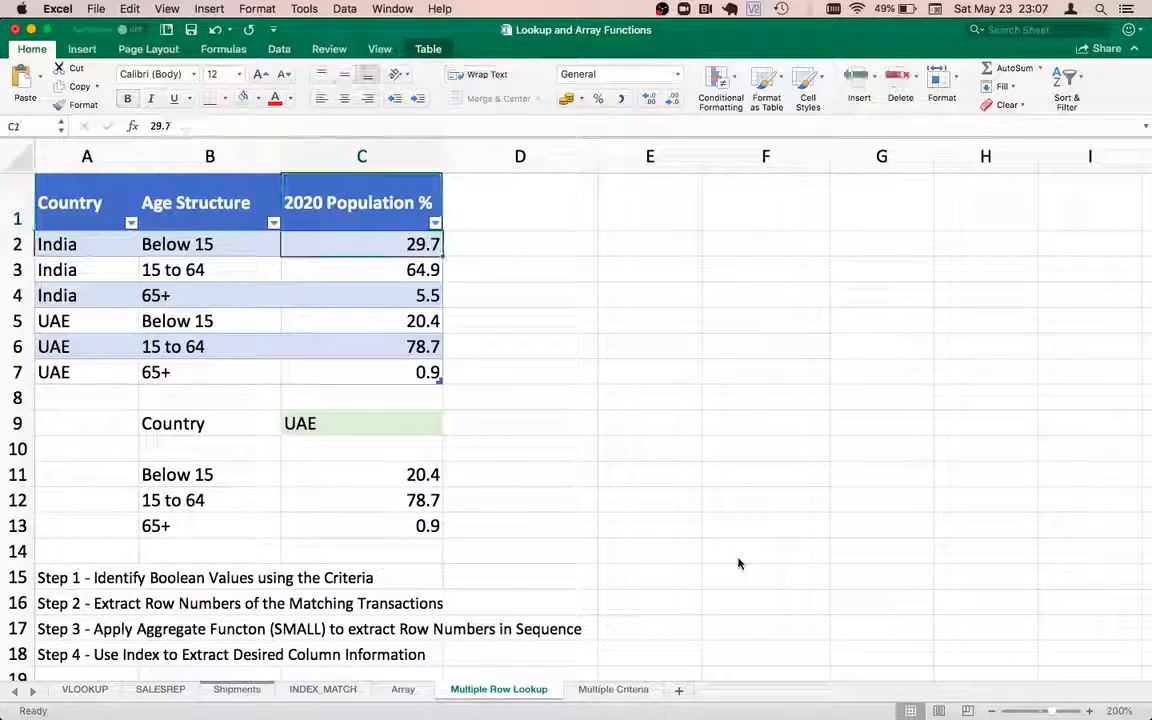
{"action": "key", "text": "Down"}
{"action": "key", "text": "Down"}
{"action": "key", "text": "Down"}
{"action": "key", "text": "Down"}
{"action": "key", "text": "Down"}
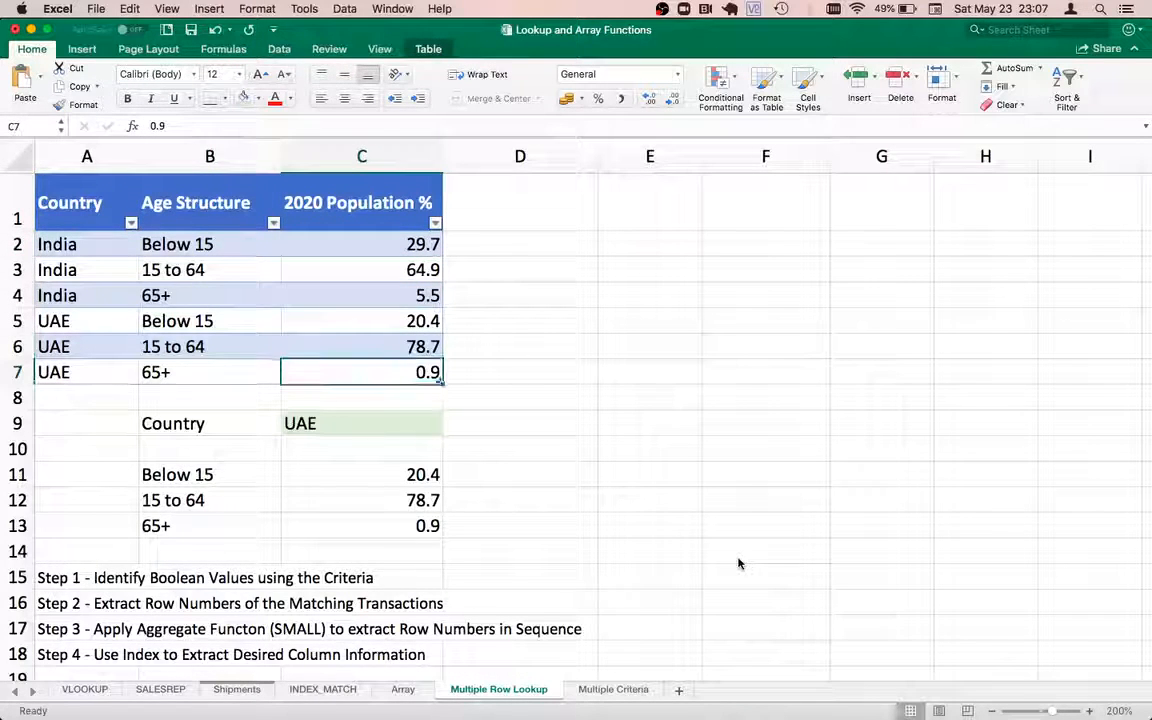
{"action": "key", "text": "Left"}
{"action": "key", "text": "Down"}
{"action": "key", "text": "Down"}
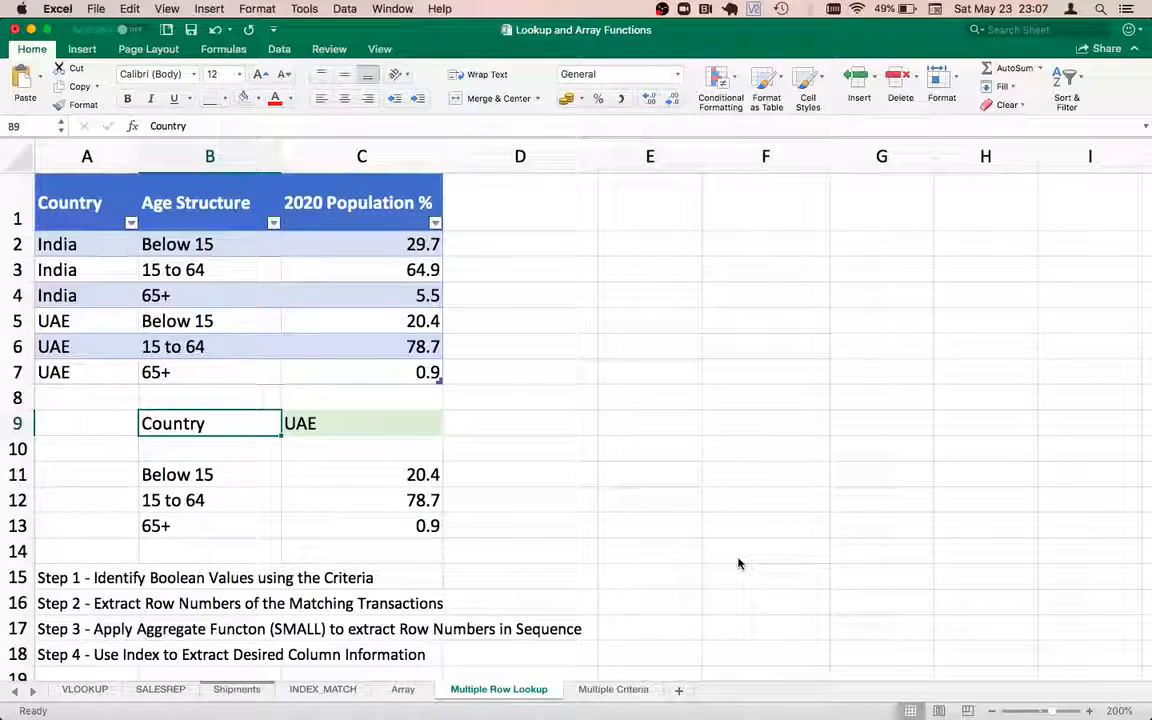
Enter India as the lookup country in C9 and review the results in C11:C13
{"action": "key", "text": "Right"}
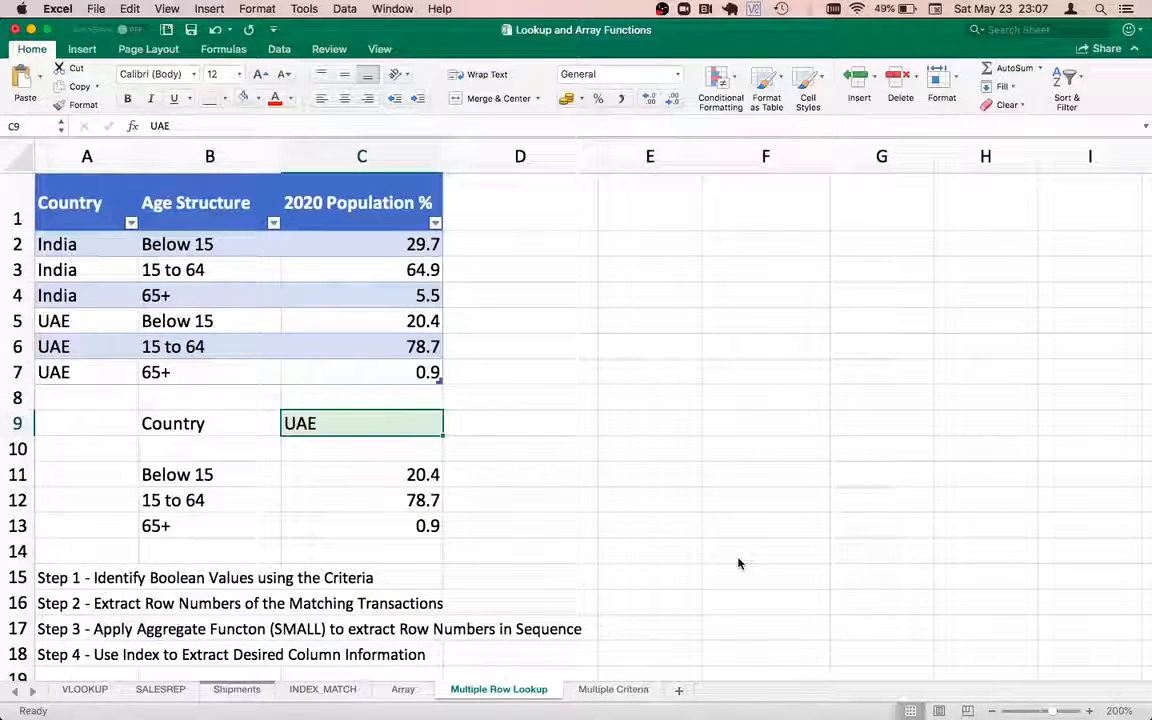
{"action": "type", "text": "Indi"}
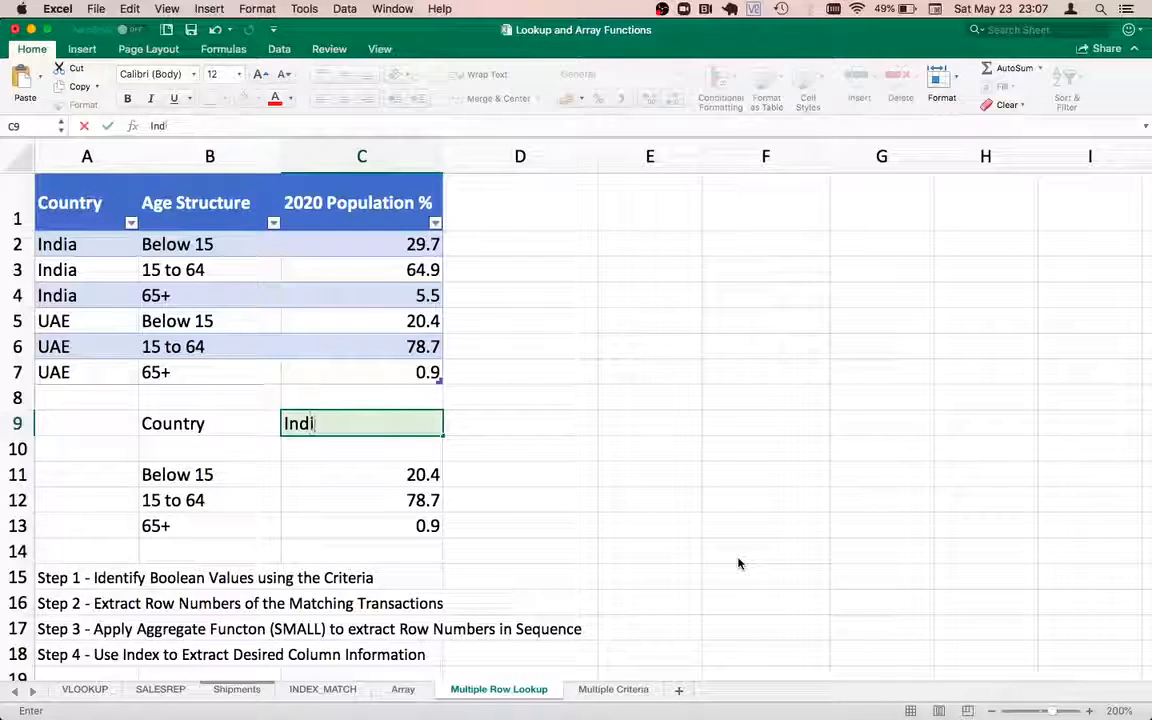
{"action": "type", "text": "a"}
{"action": "key", "text": "Return"}
{"action": "key", "text": "Down"}
{"action": "key", "text": "Left"}
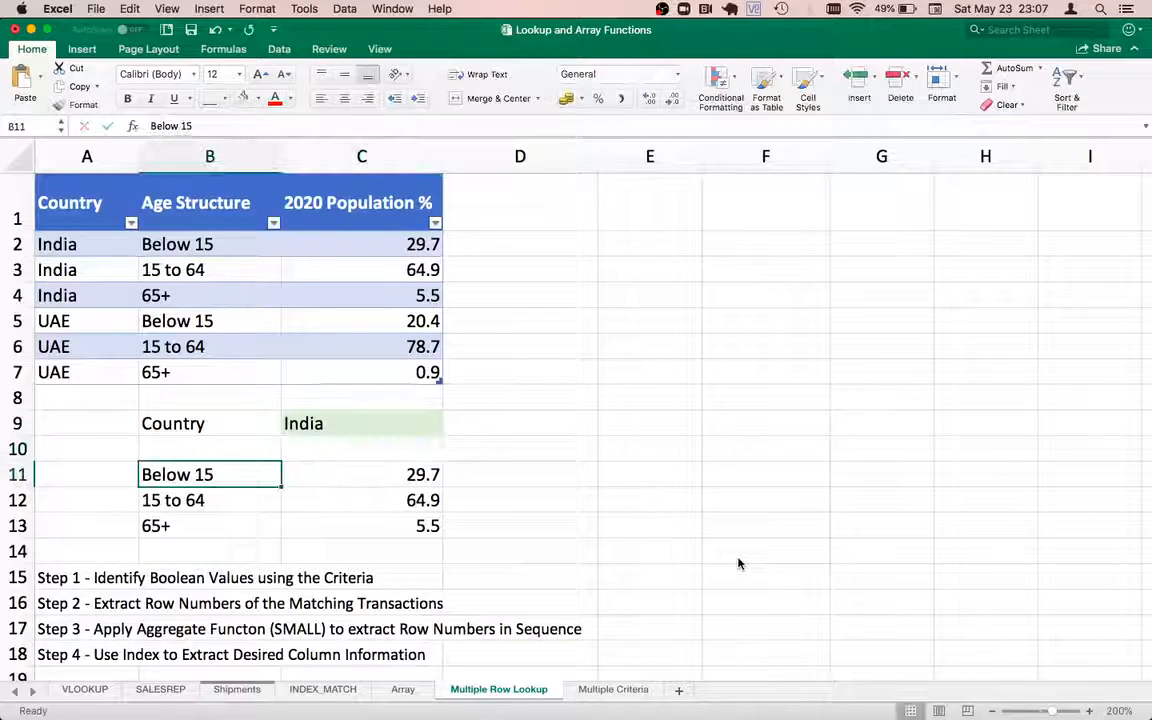
{"action": "key", "text": "Right"}
{"action": "key", "text": "Down"}
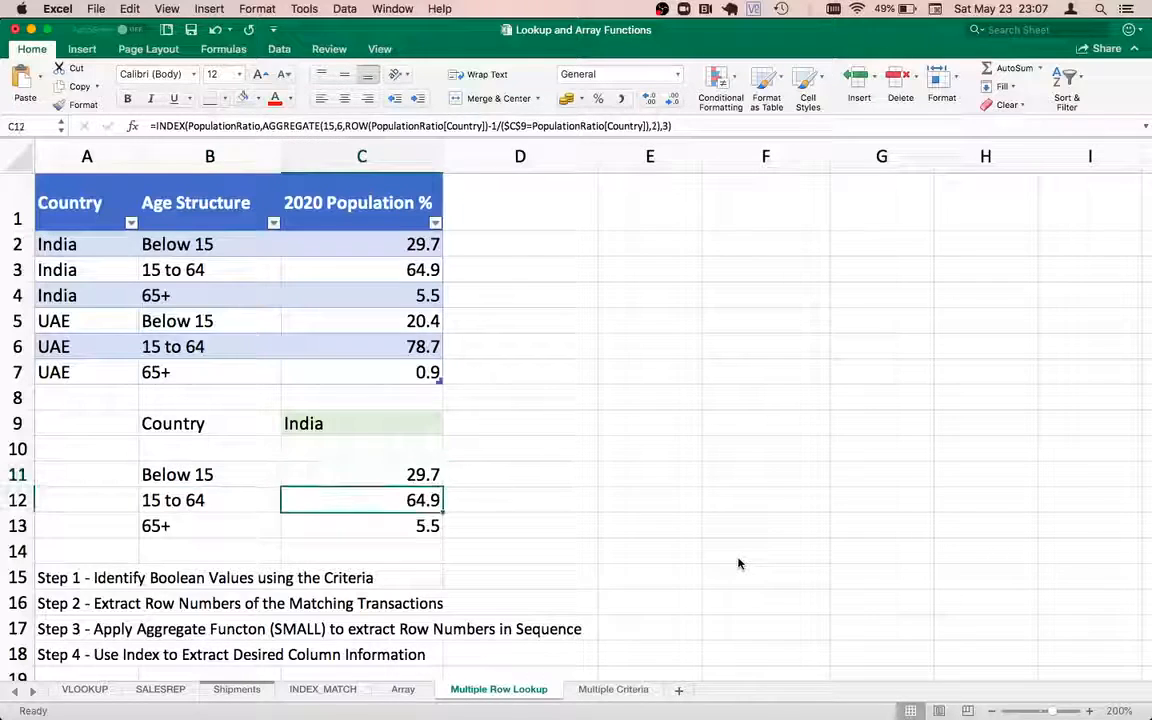
{"action": "key", "text": "Down"}
{"action": "key", "text": "Up"}
{"action": "key", "text": "Up"}
{"action": "key", "text": "Up"}
{"action": "key", "text": "Up"}
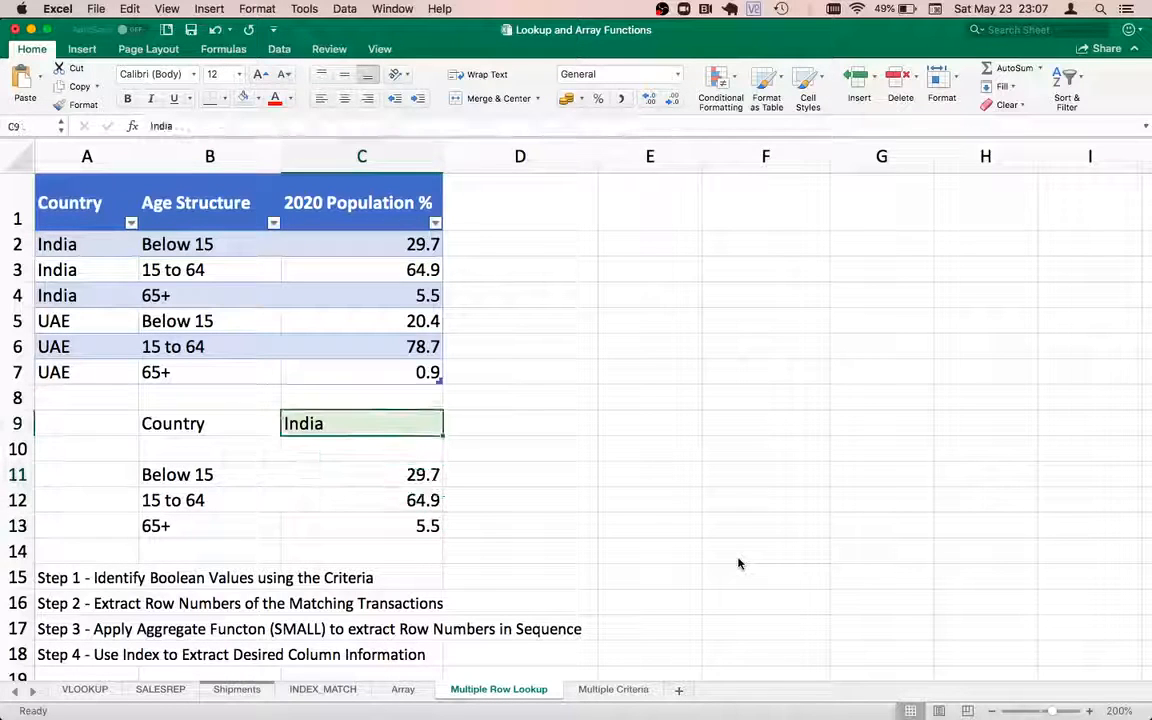
Switch the lookup country to UAE and check the recalculated results
{"action": "type", "text": "UAE"}
{"action": "key", "text": "Return"}
{"action": "key", "text": "Down"}
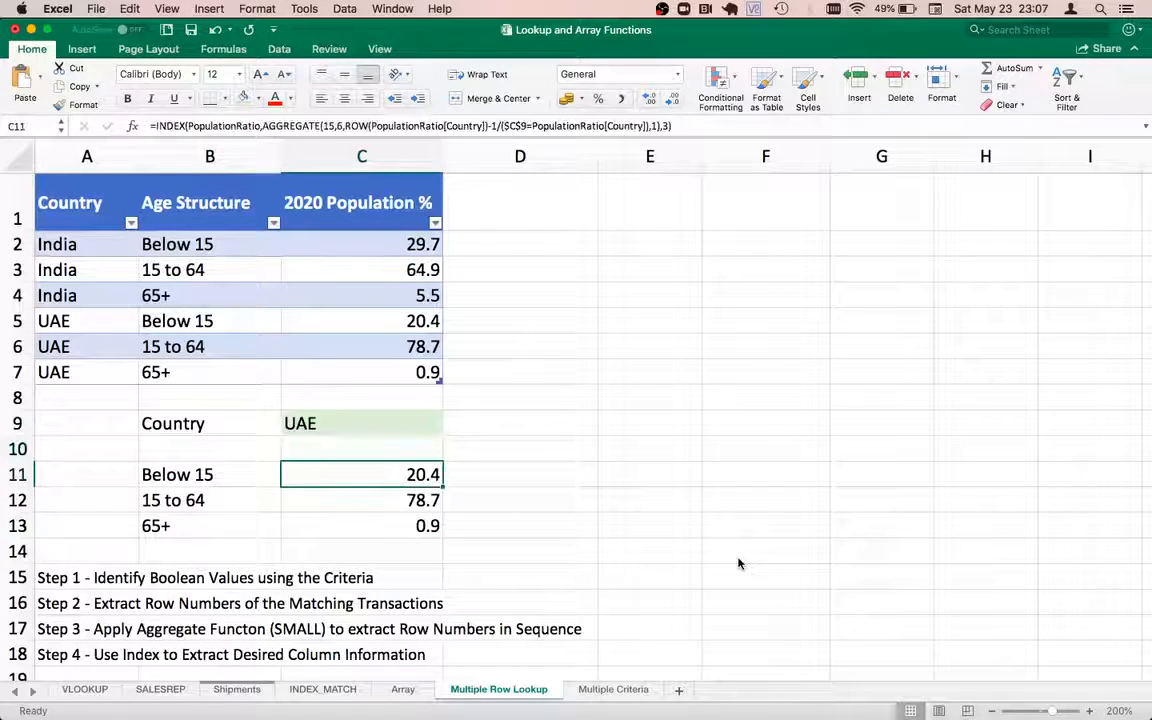
{"action": "key", "text": "Down"}
{"action": "key", "text": "Down"}
{"action": "key", "text": "Up"}
{"action": "key", "text": "Up"}
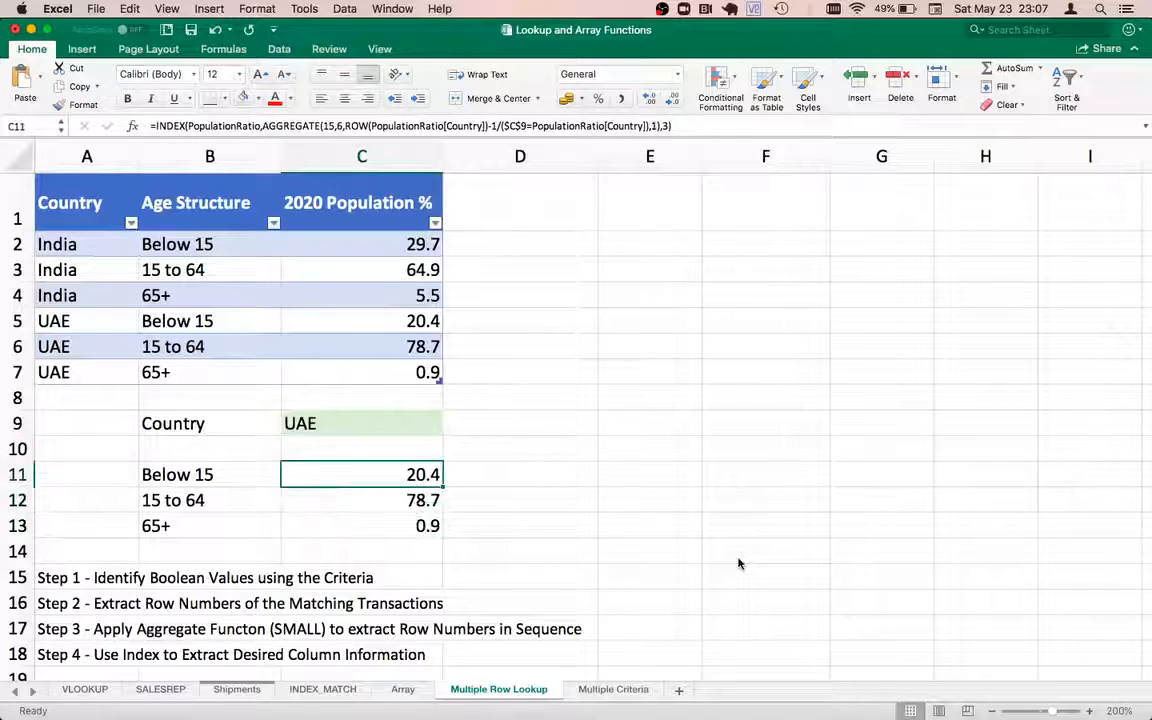
{"action": "key", "text": "Right"}
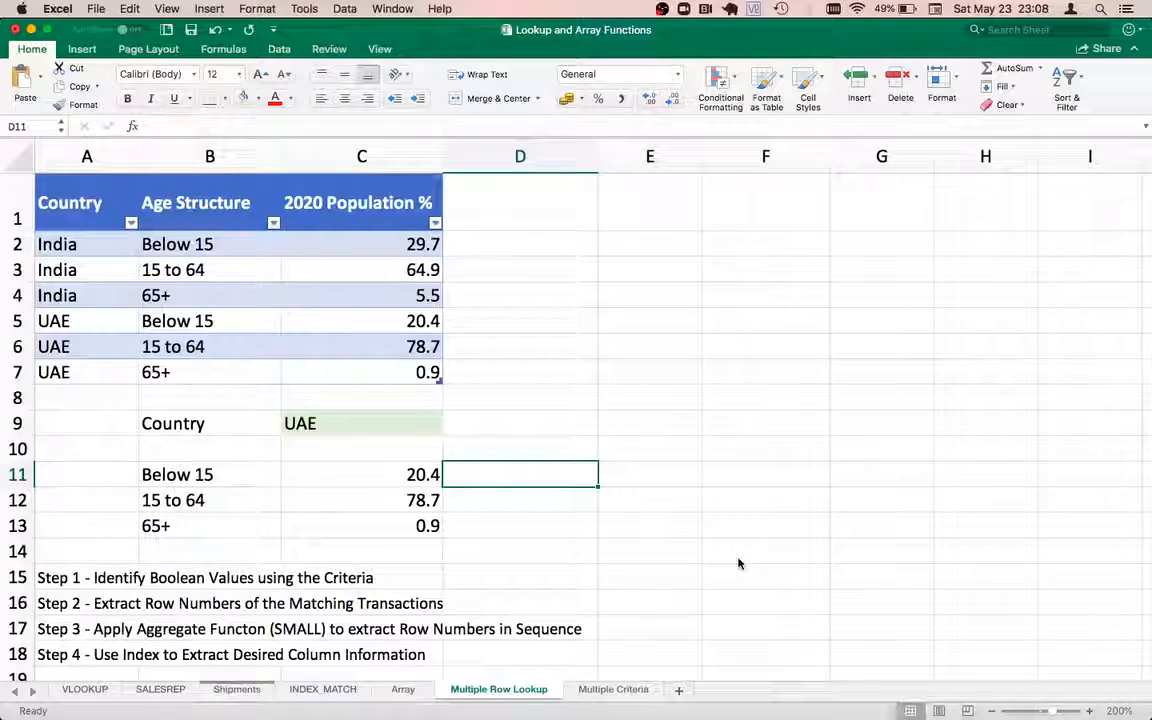
Add a UAE heading in E1 to start a working column beside the table
{"action": "key", "text": "Left"}
{"action": "key", "text": "Left"}
{"action": "key", "text": "Left"}
{"action": "key", "text": "Down"}
{"action": "key", "text": "Down"}
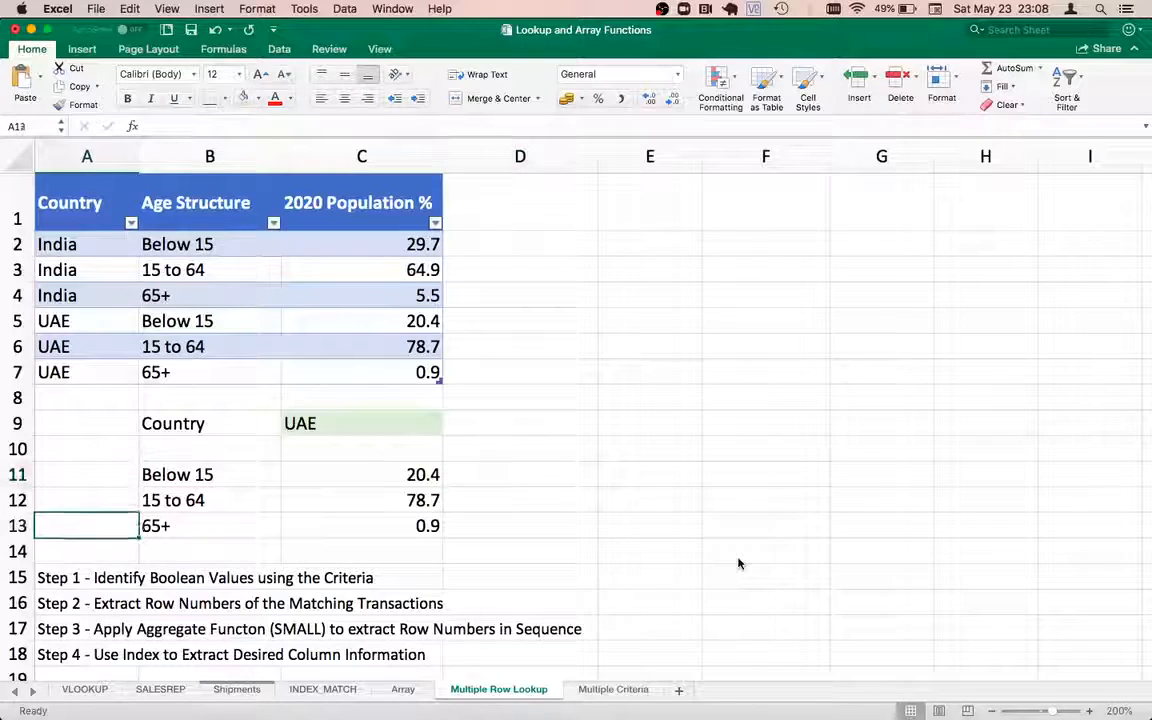
{"action": "key", "text": "Down"}
{"action": "key", "text": "Down"}
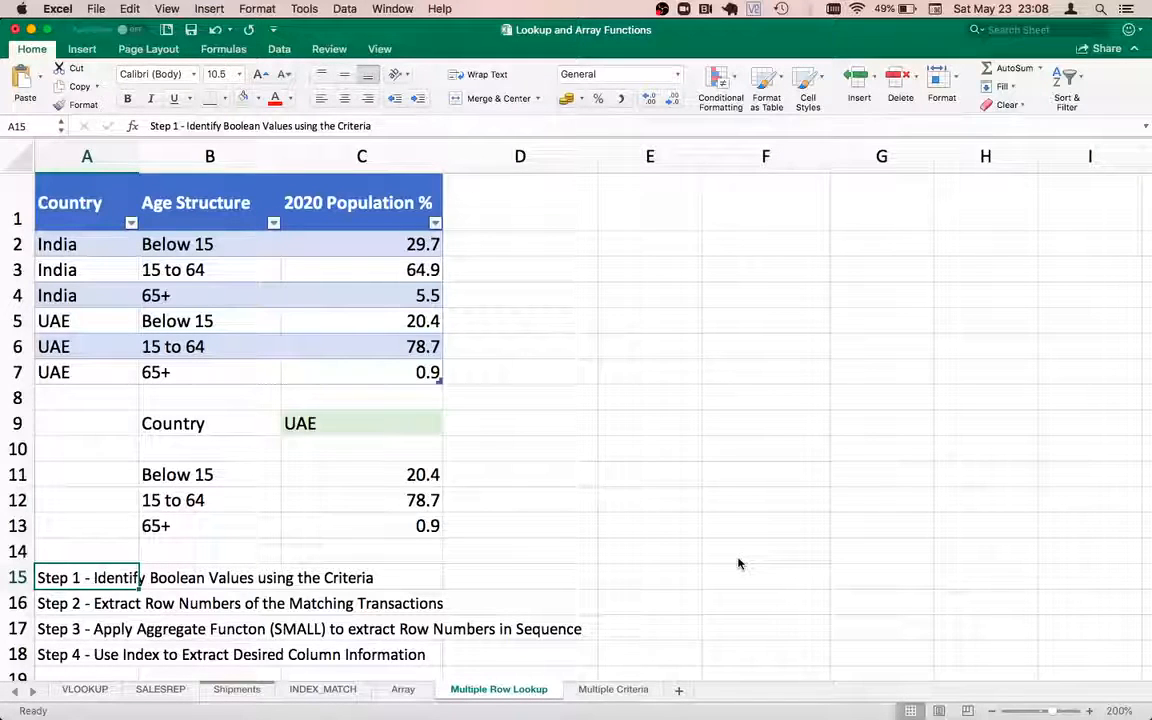
{"action": "key", "text": "Up"}
{"action": "key", "text": "Up"}
{"action": "key", "text": "Up"}
{"action": "key", "text": "Up"}
{"action": "key", "text": "Up"}
{"action": "key", "text": "Up"}
{"action": "key", "text": "Right"}
{"action": "key", "text": "Right"}
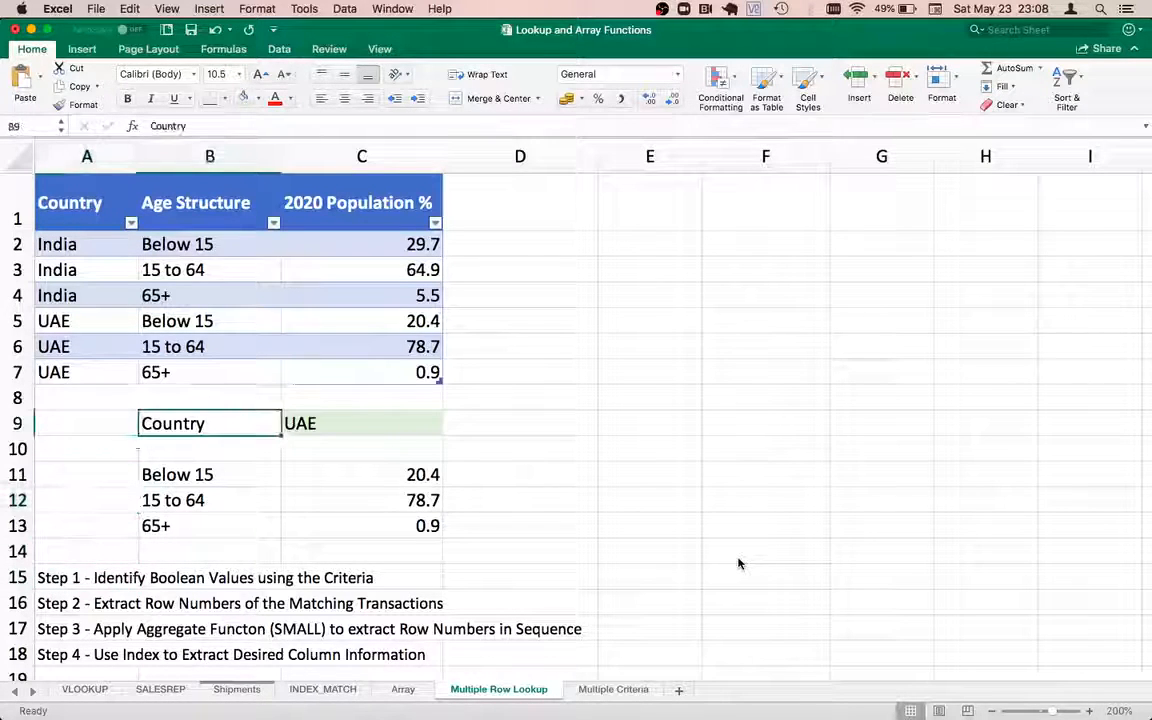
{"action": "key", "text": "Left"}
{"action": "key", "text": "Right"}
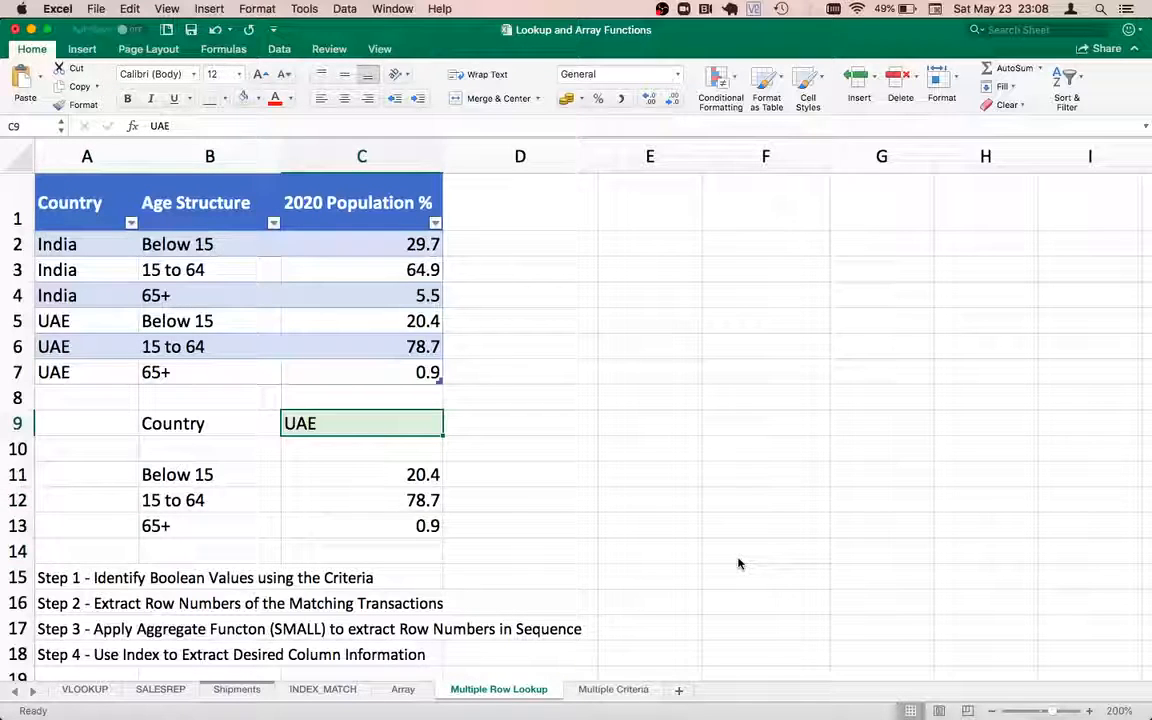
{"action": "key", "text": "Right"}
{"action": "key", "text": "Right"}
{"action": "key", "text": "Up"}
{"action": "key", "text": "Up"}
{"action": "key", "text": "Up"}
{"action": "key", "text": "Up"}
{"action": "key", "text": "Up"}
{"action": "key", "text": "Up"}
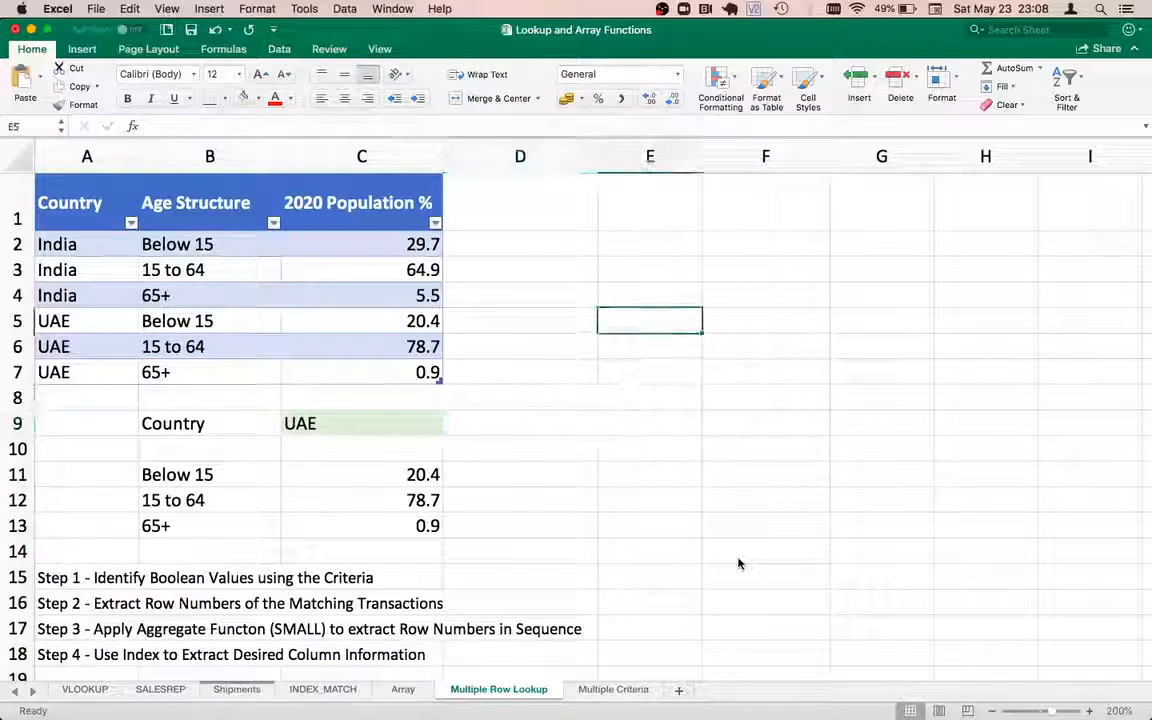
{"action": "key", "text": "Up"}
{"action": "key", "text": "Up"}
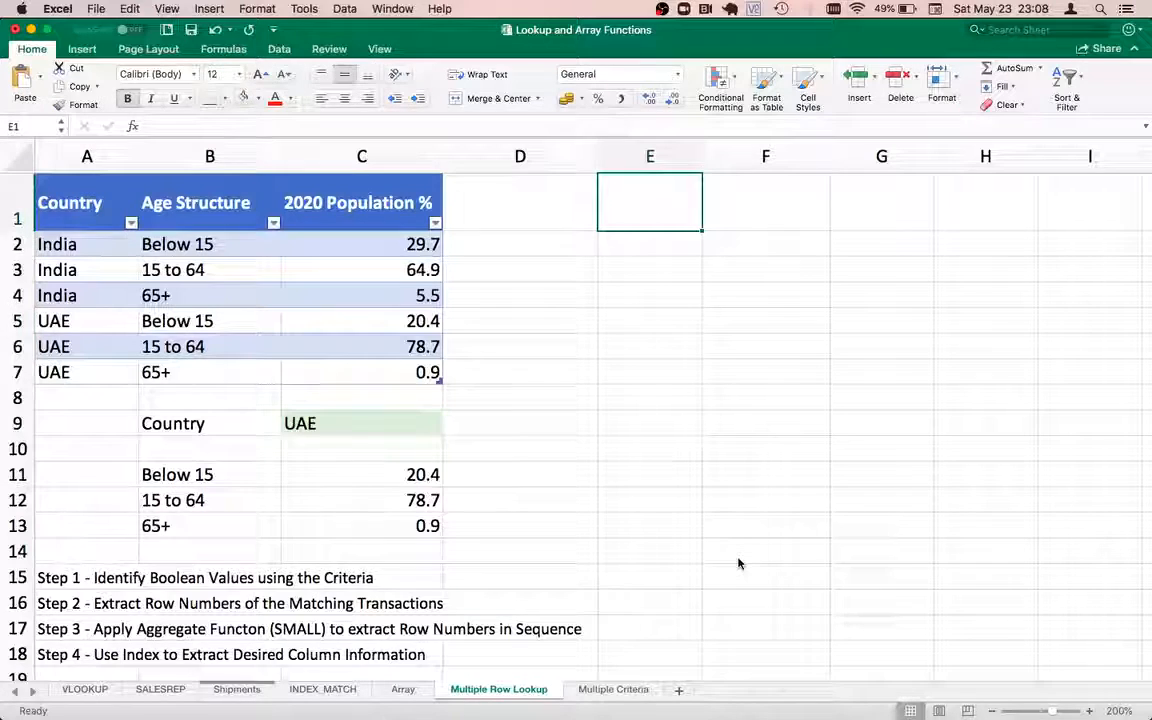
{"action": "type", "text": "UAE"}
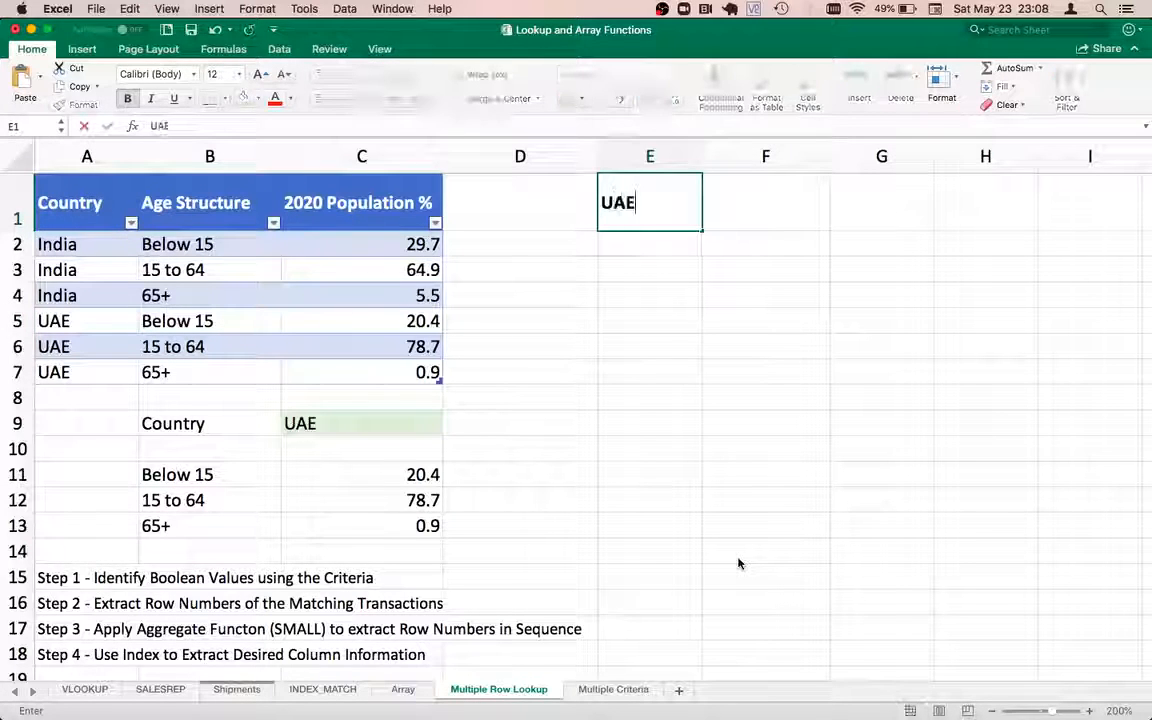
{"action": "key", "text": "Return"}
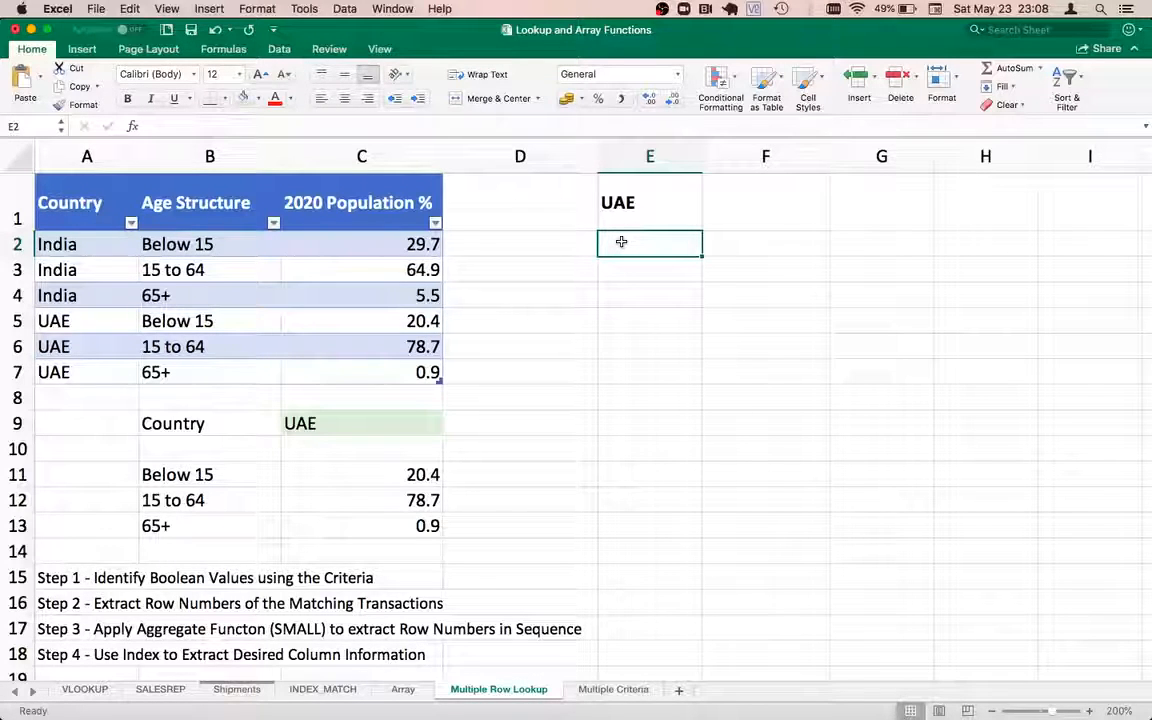
Enter FALSE in E2:E4 for the India rows and TRUE in E5:E7 for UAE
{"action": "type", "text": "FALSE"}
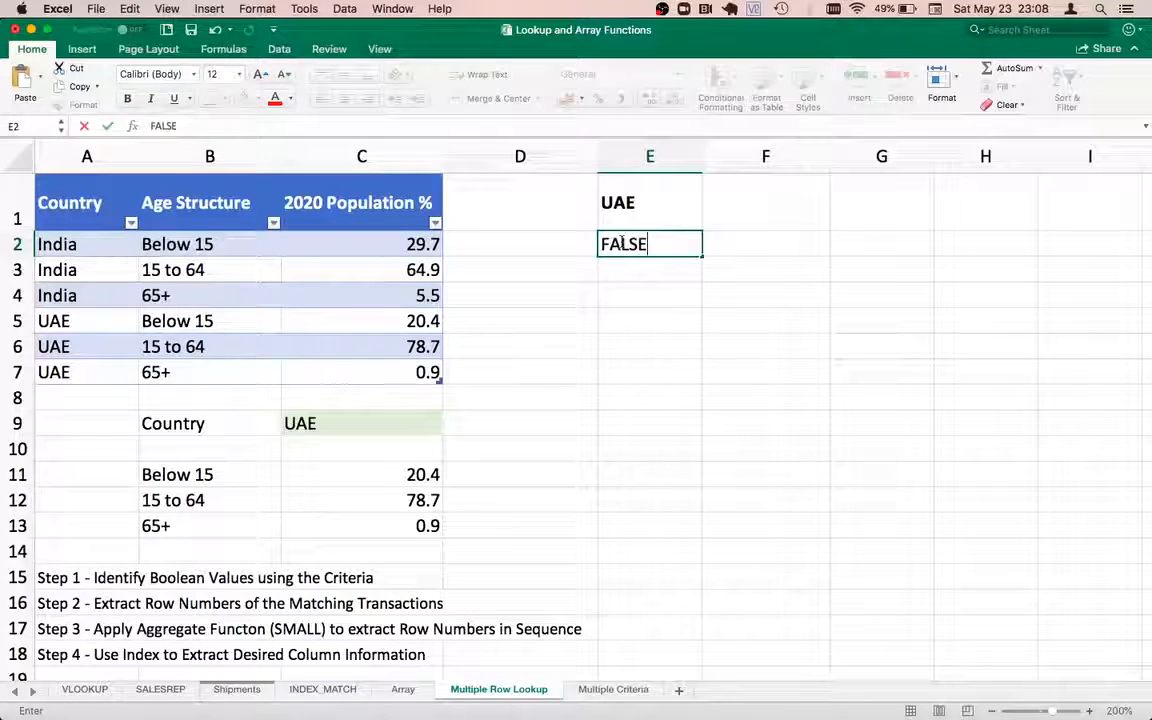
{"action": "key", "text": "Return"}
{"action": "type", "text": "FALSE"}
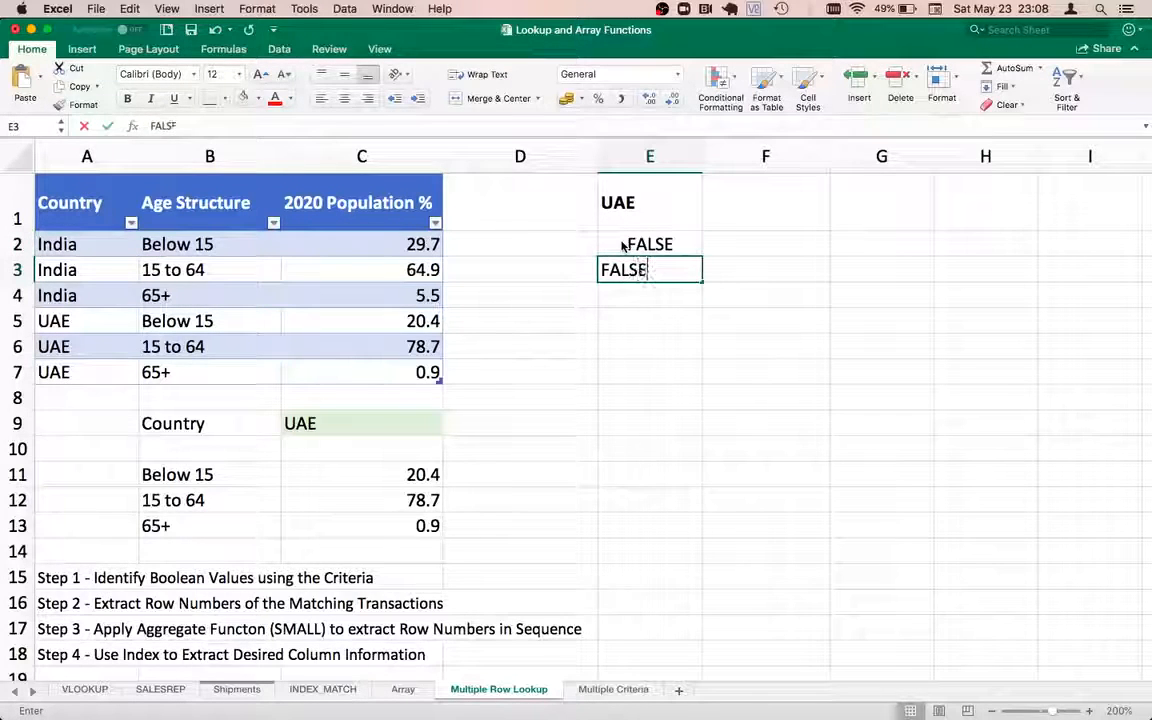
{"action": "key", "text": "Return"}
{"action": "type", "text": "FALSE"}
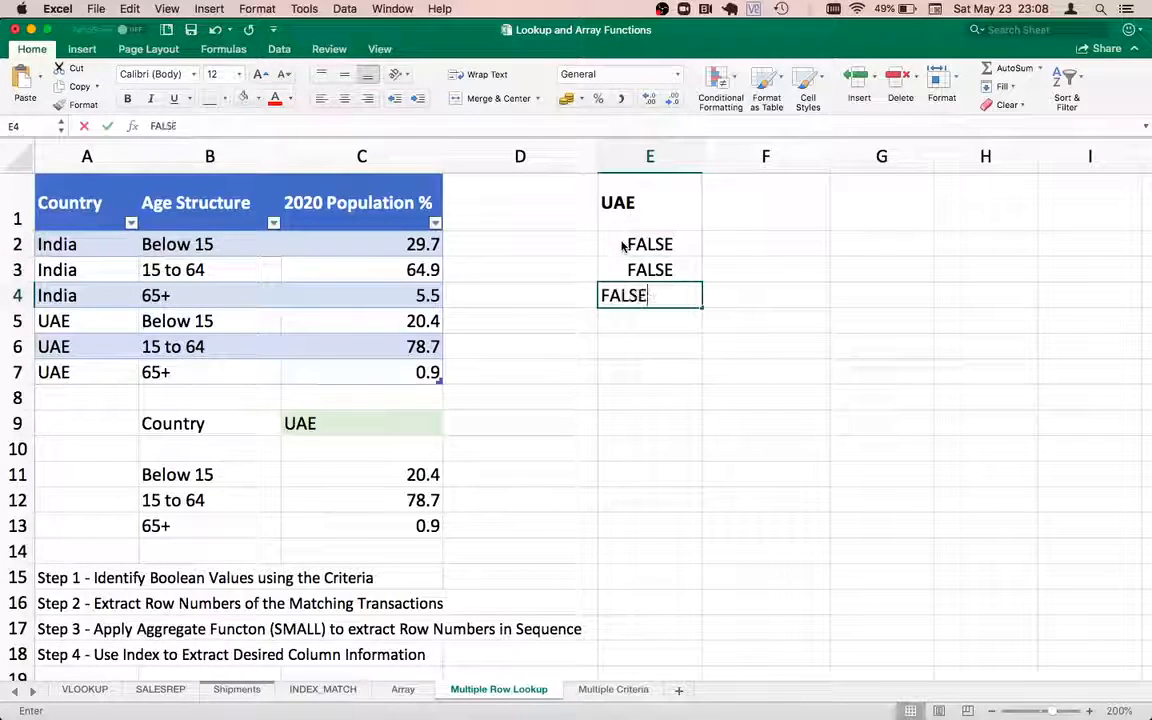
{"action": "key", "text": "Return"}
{"action": "type", "text": "TRUE"}
{"action": "key", "text": "Return"}
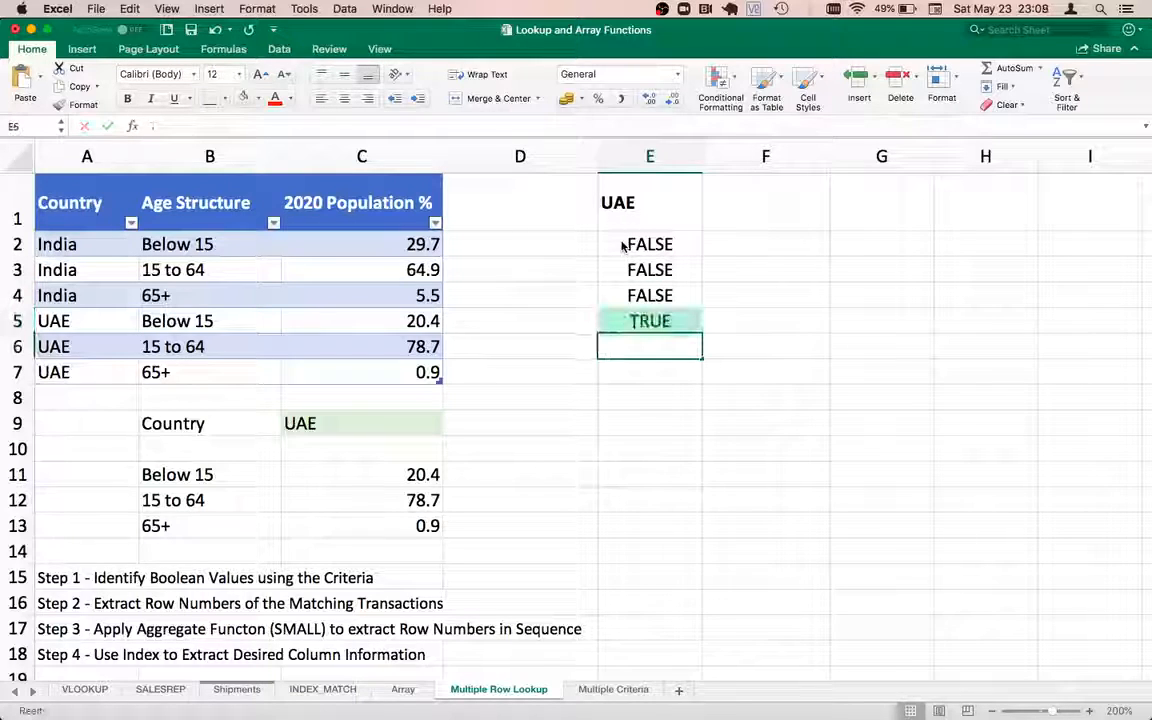
{"action": "type", "text": "TRUE"}
{"action": "key", "text": "Return"}
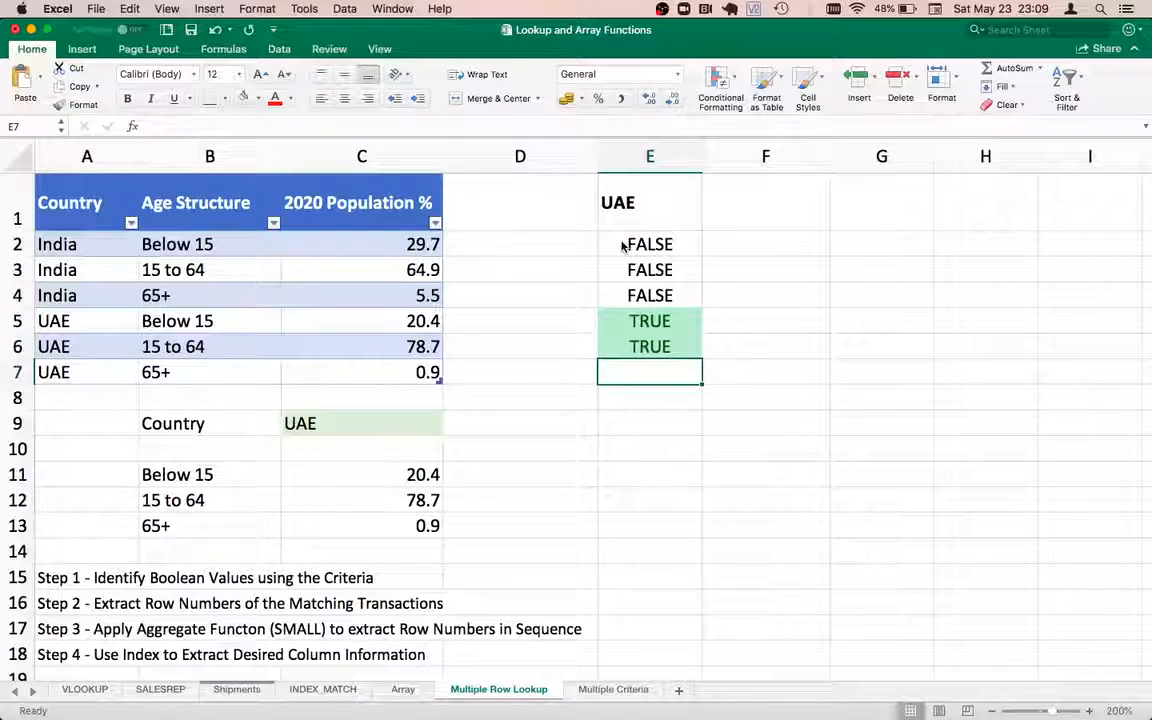
{"action": "type", "text": "TRUE"}
{"action": "key", "text": "Return"}
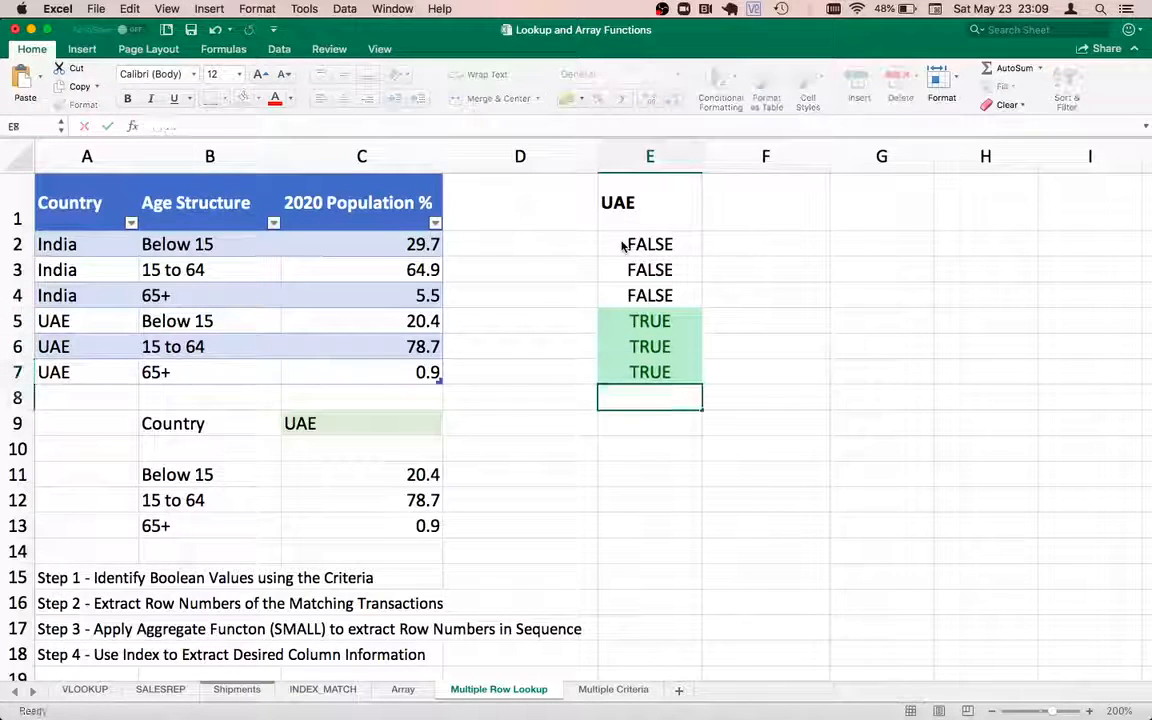
Select the six match results in column E and compare them with the population values
{"action": "key", "text": "Up"}
{"action": "key", "text": "Up"}
{"action": "key", "text": "Up"}
{"action": "key", "text": "Up"}
{"action": "key", "text": "Up"}
{"action": "key", "text": "Up"}
{"action": "key", "text": "Up"}
{"action": "key", "text": "Right"}
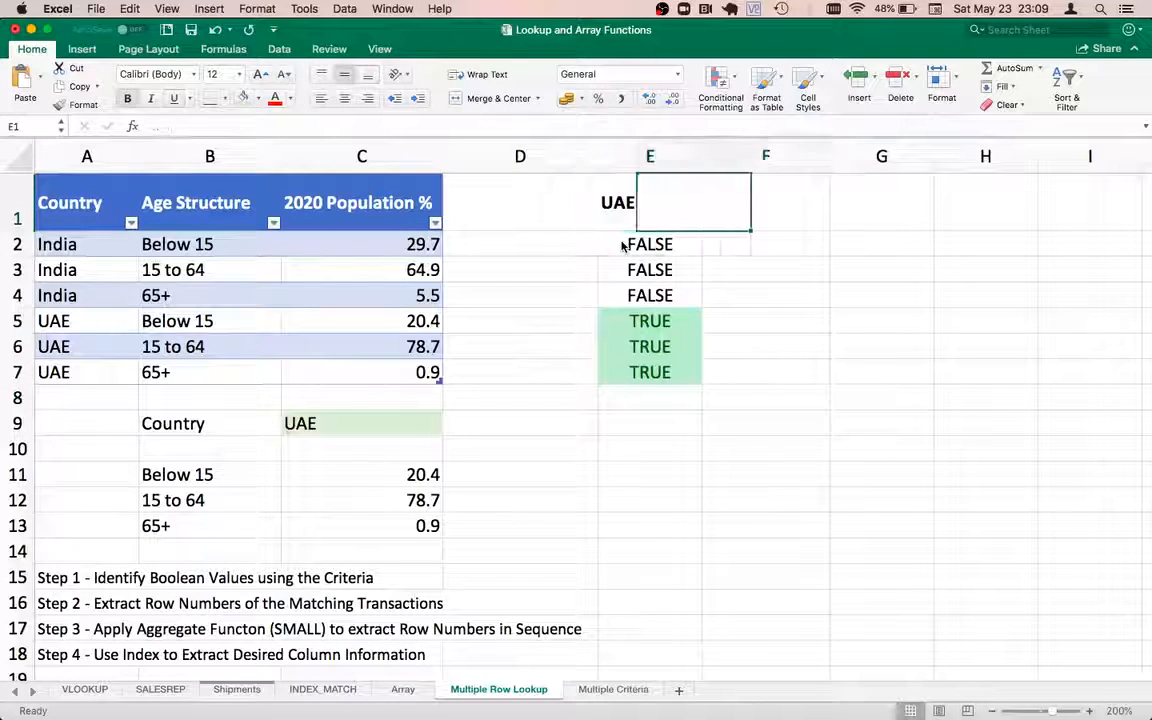
{"action": "key", "text": "Left"}
{"action": "key", "text": "Down"}
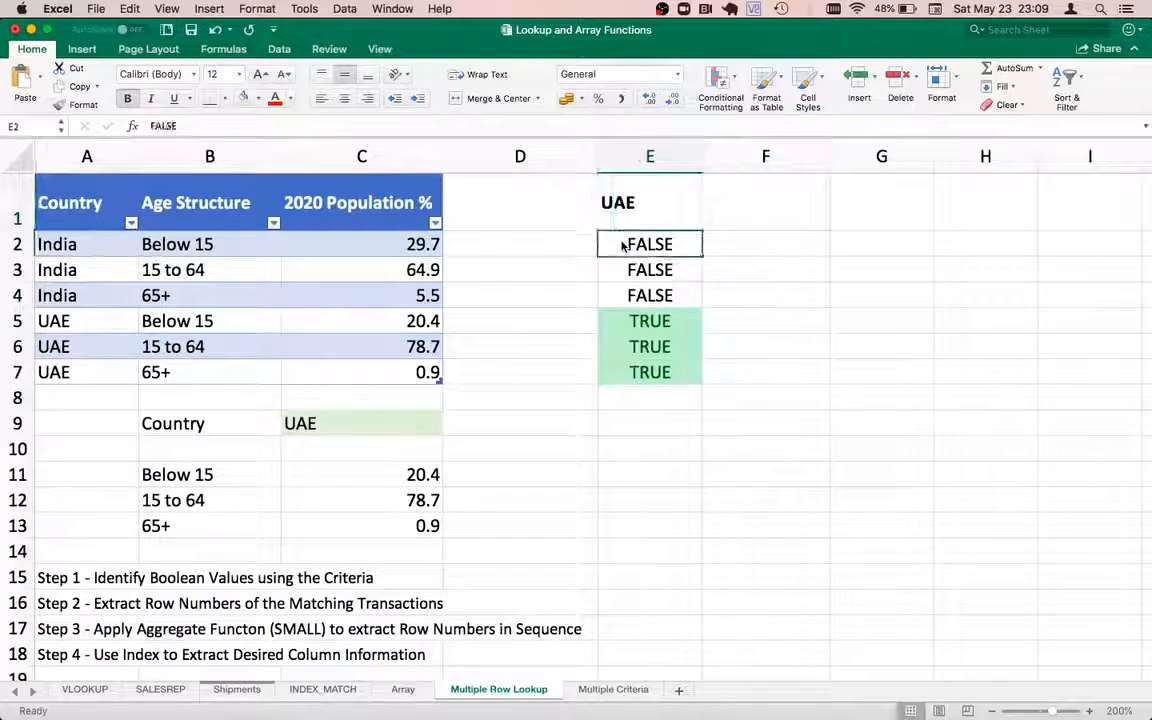
{"action": "key", "text": "shift+Down"}
{"action": "key", "text": "shift+Down"}
{"action": "key", "text": "shift+Down"}
{"action": "key", "text": "shift+Down"}
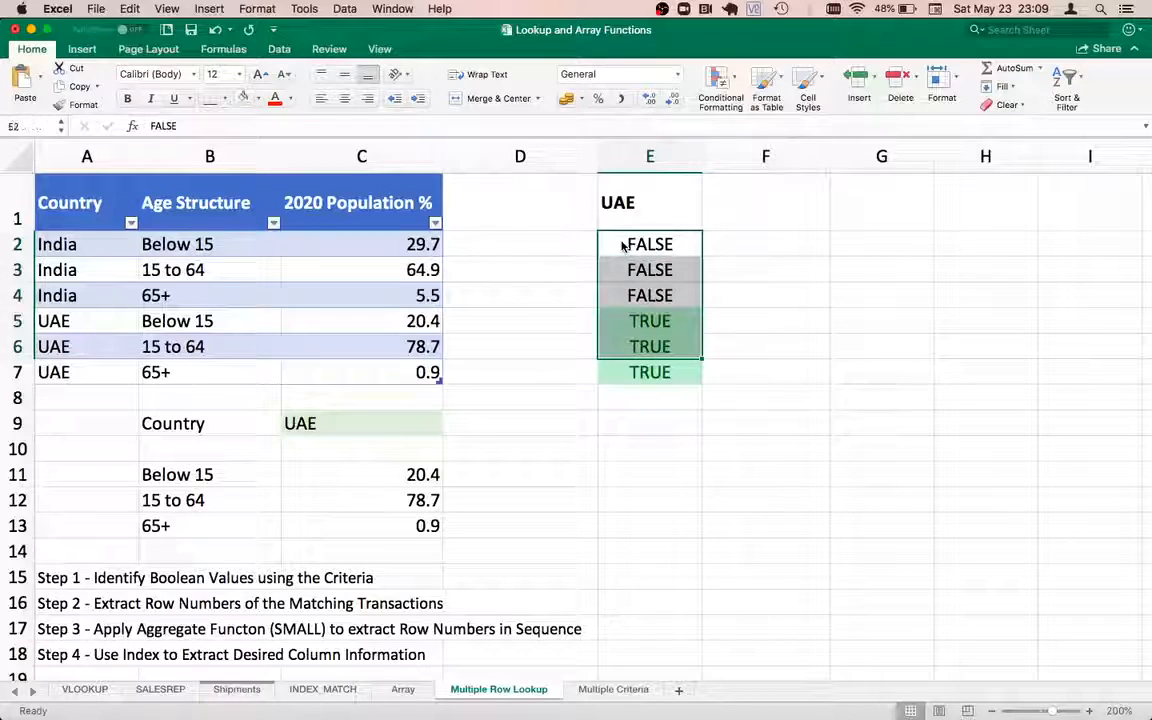
{"action": "key", "text": "shift+Down"}
{"action": "key", "text": "Up"}
{"action": "key", "text": "Left"}
{"action": "key", "text": "Left"}
{"action": "key", "text": "Down"}
{"action": "key", "text": "Down"}
{"action": "key", "text": "Down"}
{"action": "key", "text": "Down"}
{"action": "key", "text": "Down"}
{"action": "key", "text": "Down"}
{"action": "key", "text": "Down"}
{"action": "key", "text": "Down"}
{"action": "key", "text": "Down"}
{"action": "key", "text": "Down"}
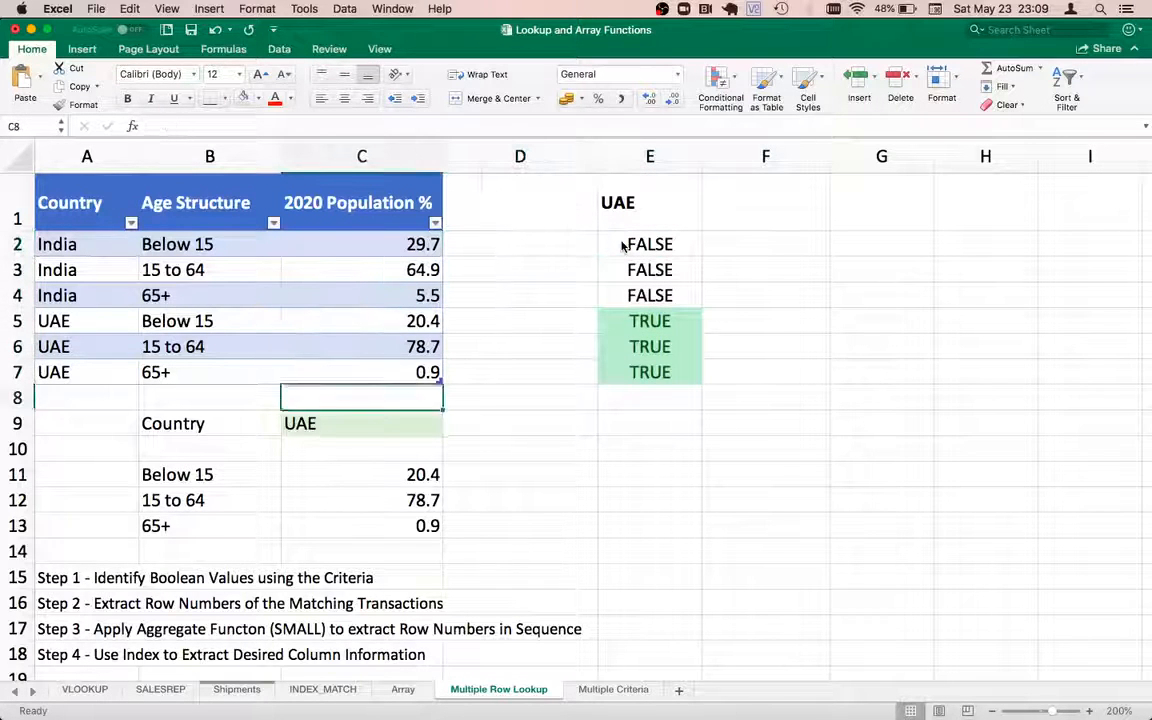
Clear the old results in C11:C13
{"action": "key", "text": "shift+Down"}
{"action": "key", "text": "shift+Down"}
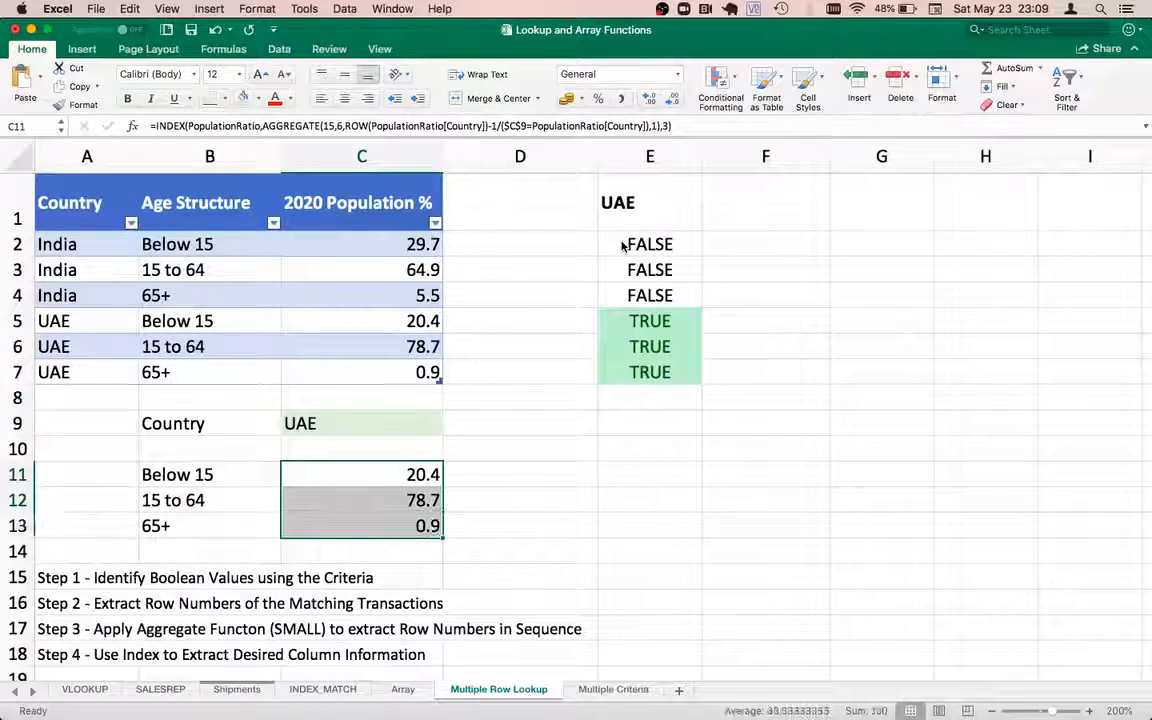
{"action": "key", "text": "Delete"}
{"action": "key", "text": "Up"}
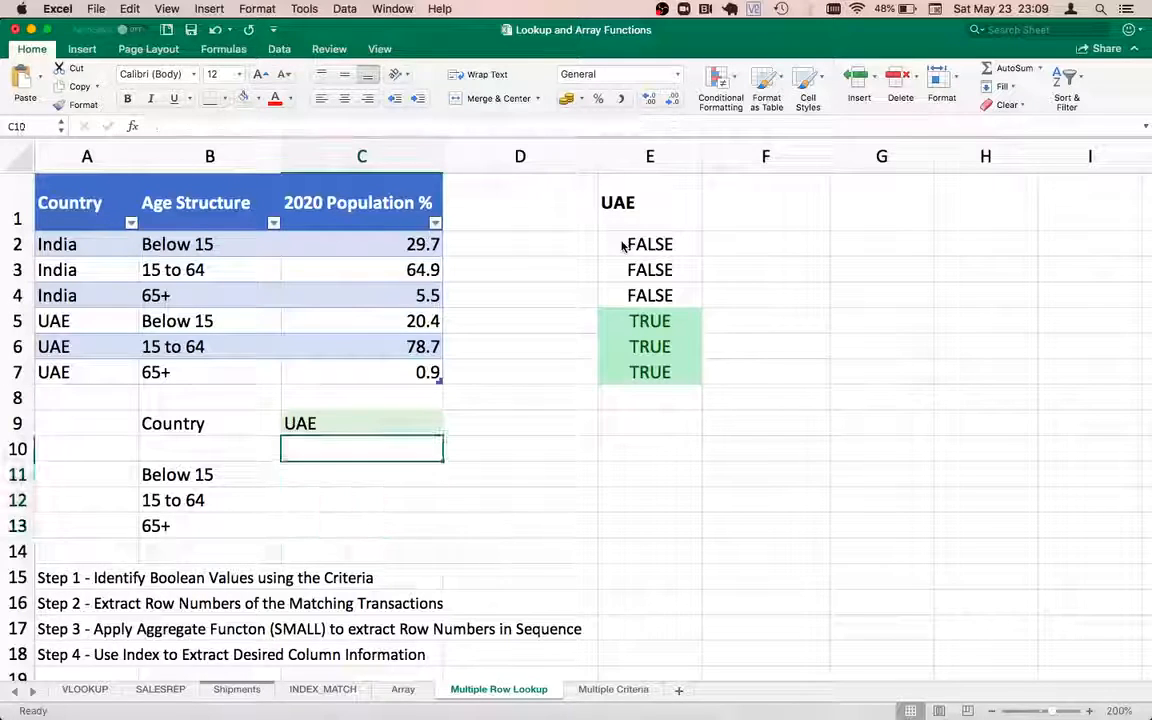
{"action": "key", "text": "Down"}
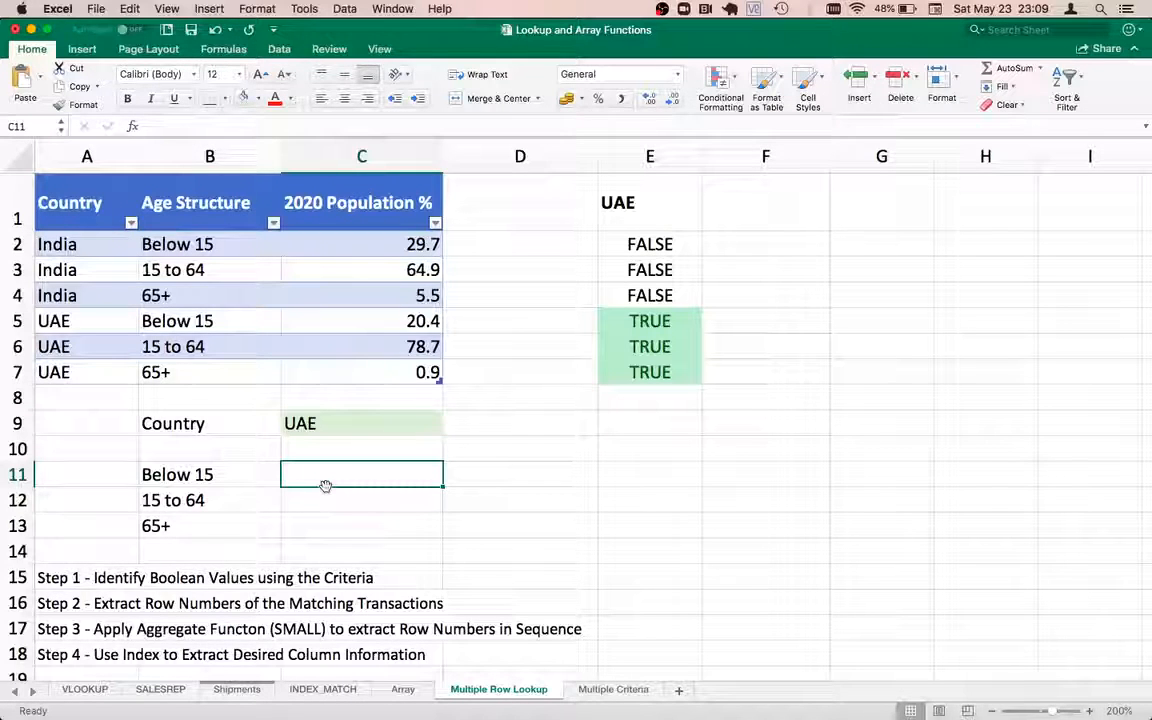
Begin C11's formula as =$C$9=PopulationRatio[Country], comparing the absolute country cell against A2:A7
{"action": "type", "text": "="}
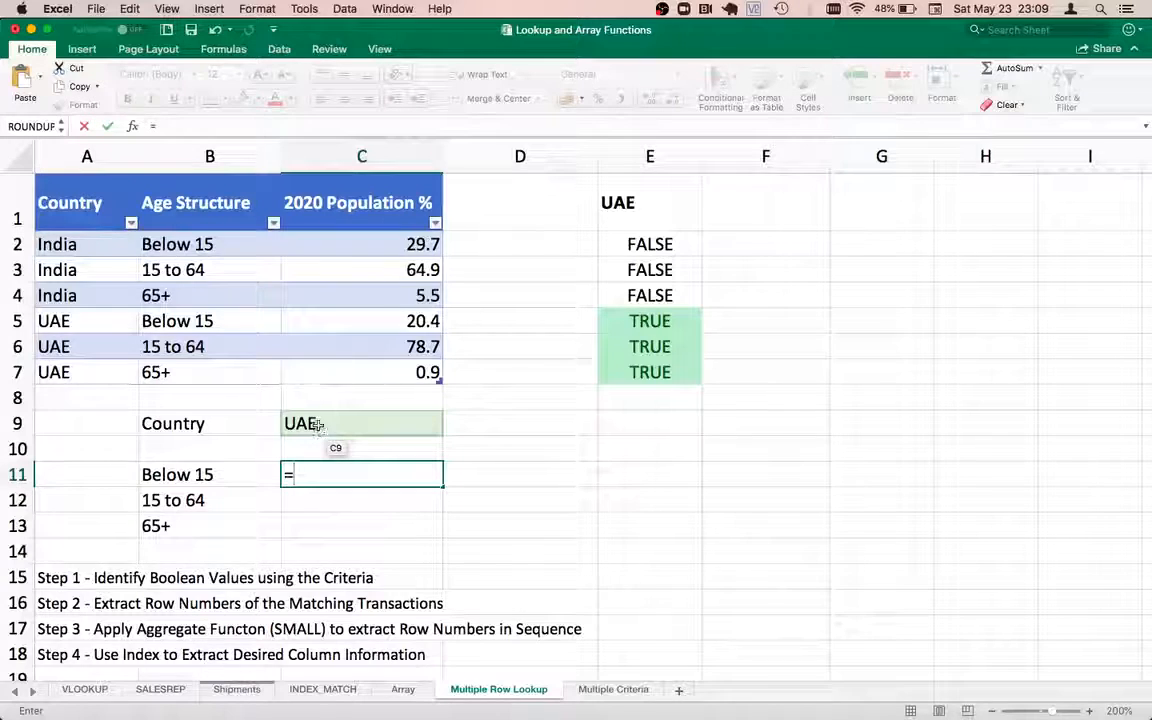
{"action": "left_click", "coordinate": [316, 424]}
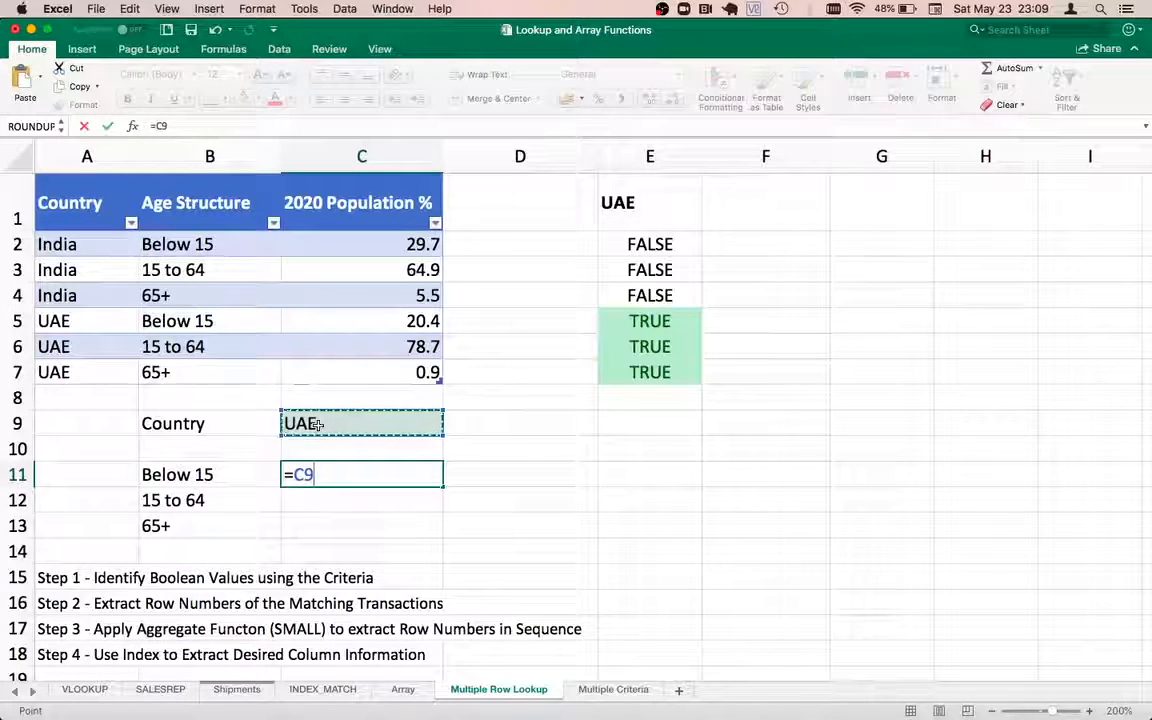
{"action": "type", "text": "4"}
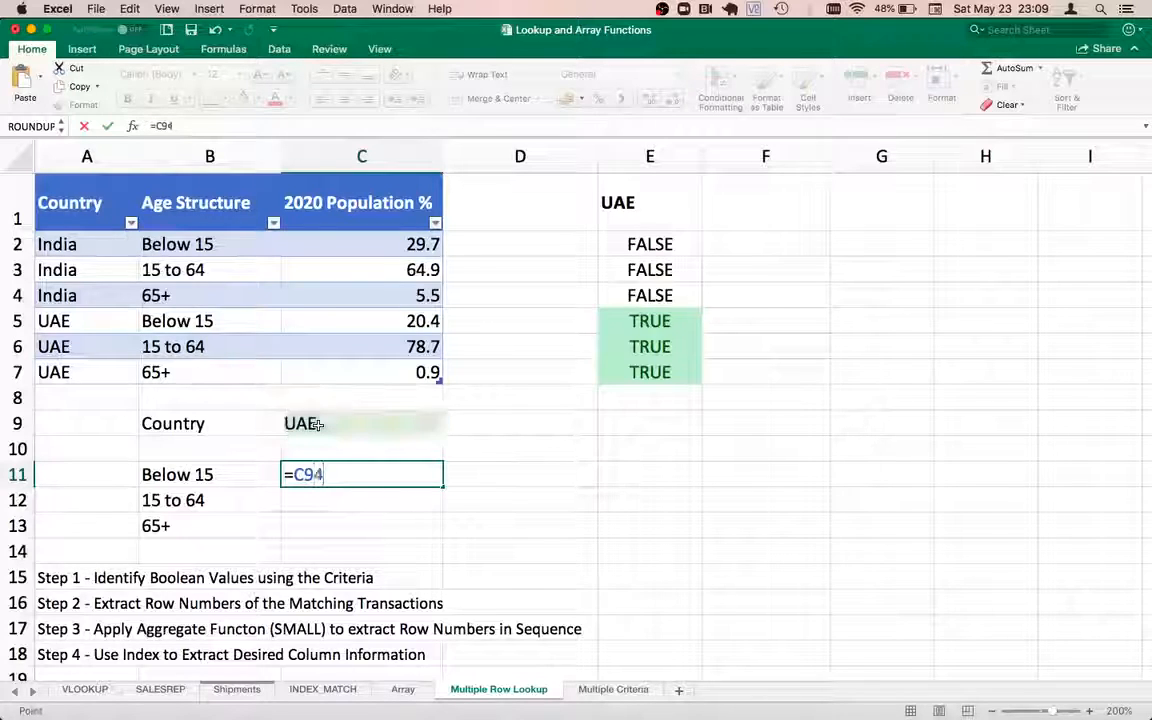
{"action": "key", "text": "BackSpace"}
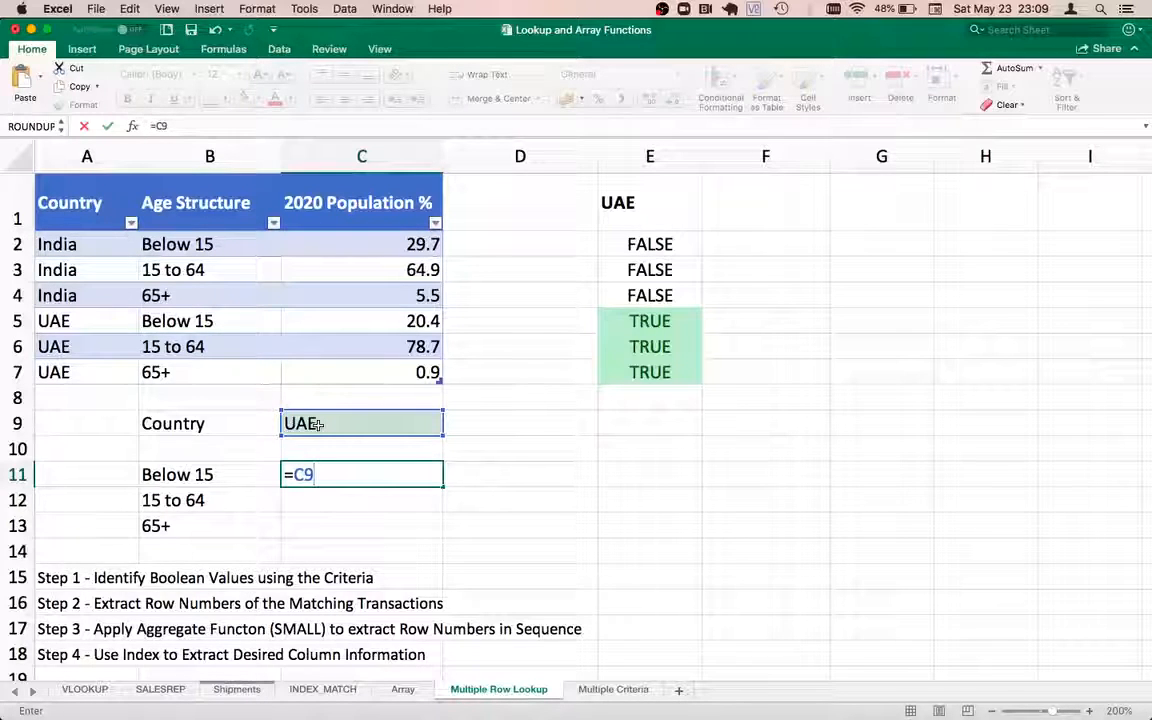
{"action": "key", "text": "F4"}
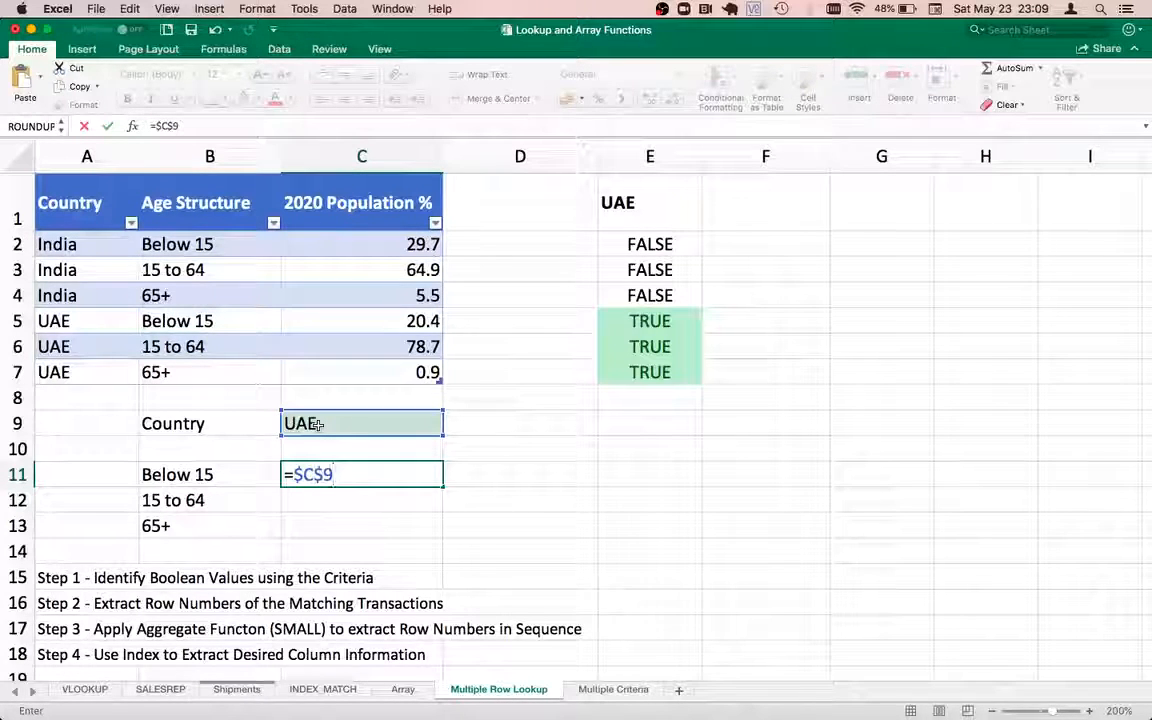
{"action": "type", "text": "="}
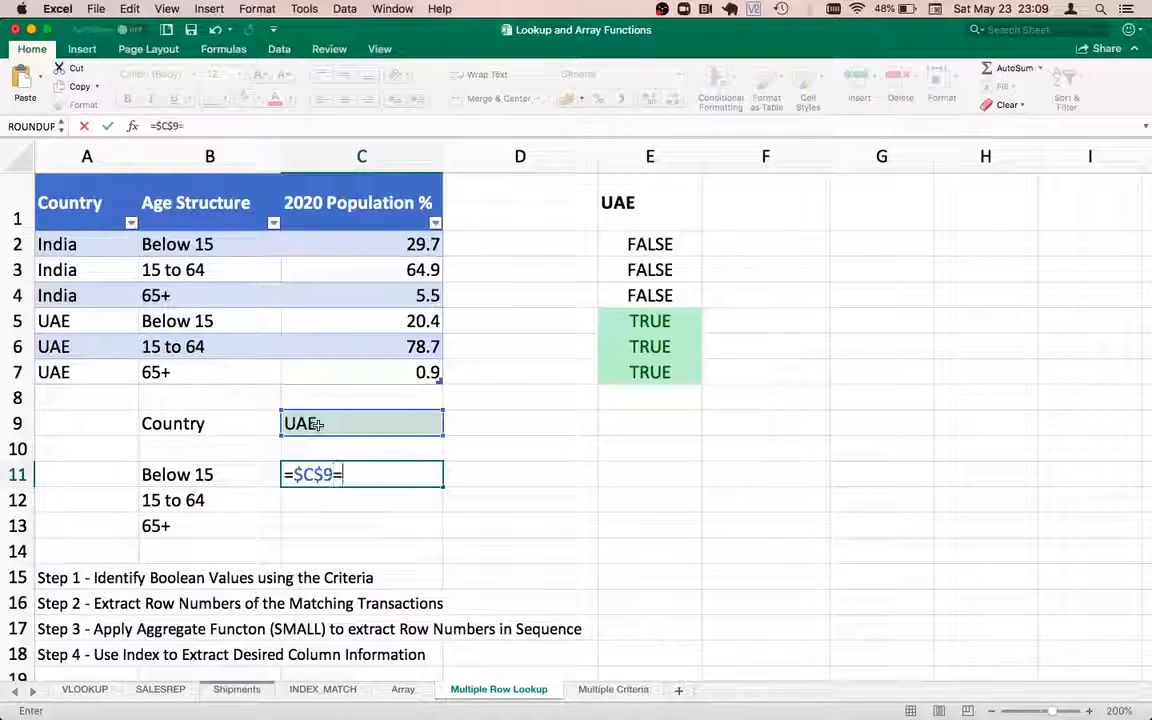
{"action": "left_click_drag", "start_coordinate": [88, 240], "coordinate": [86, 375]}
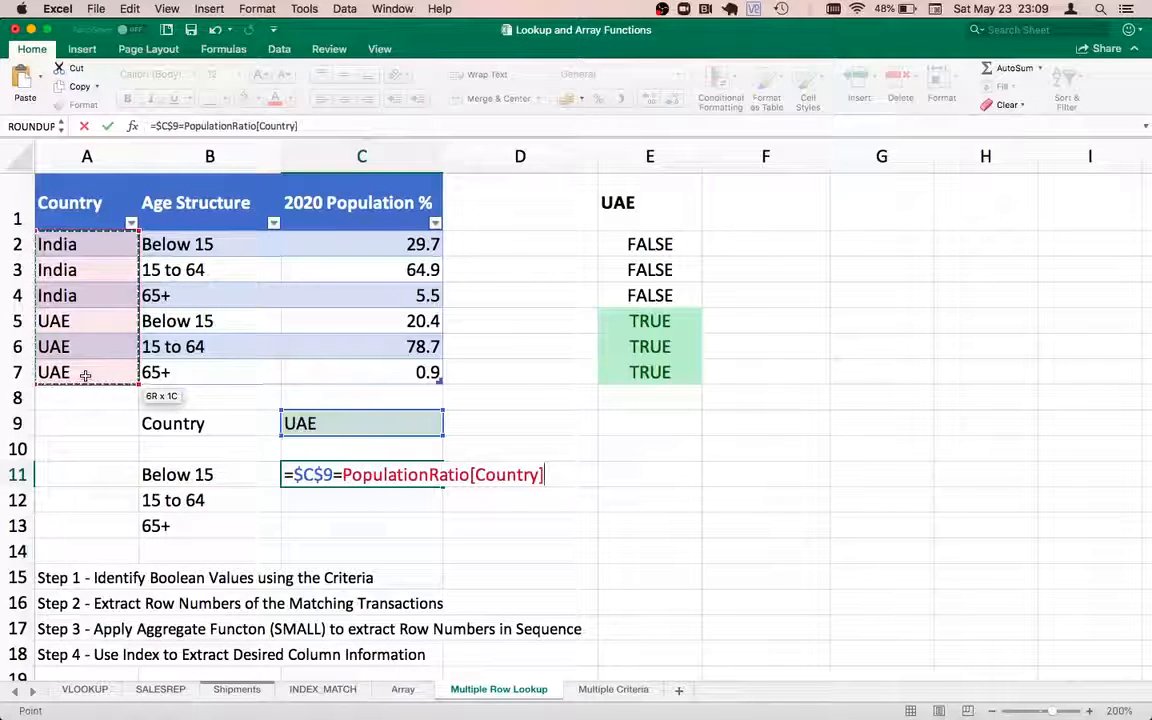
Evaluate C11's comparison with F9 to confirm {FALSE;FALSE;FALSE;TRUE;TRUE;TRUE}, then reopen the formula
{"action": "key", "text": "Return"}
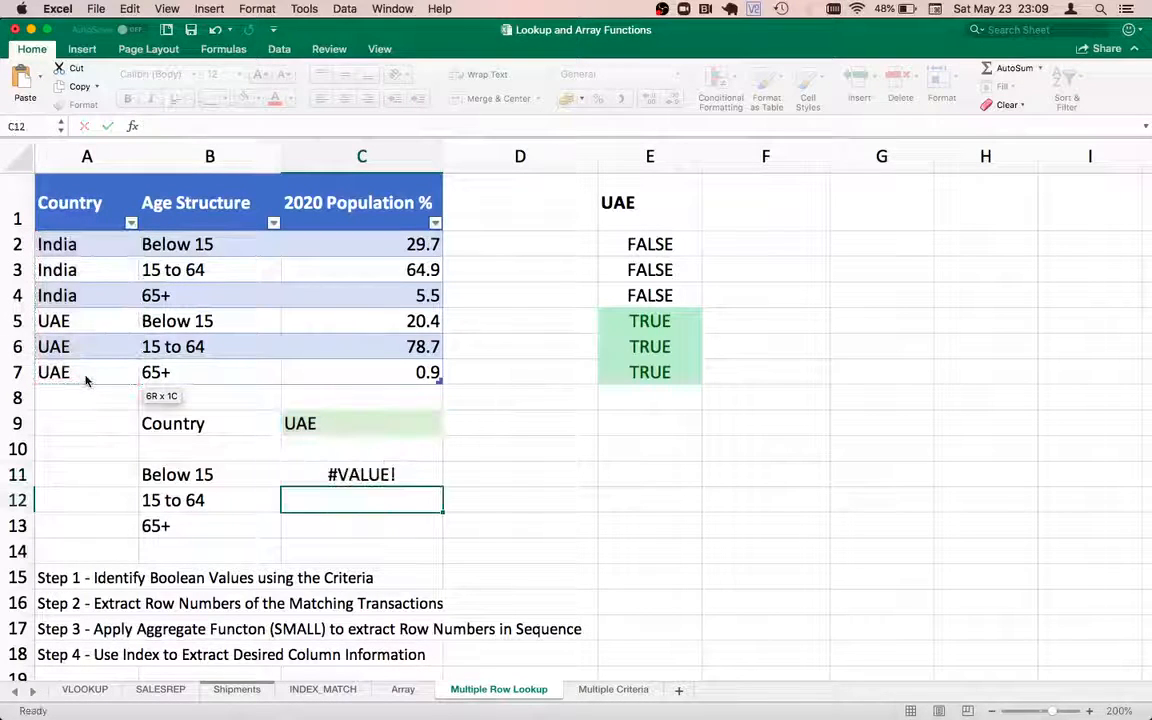
{"action": "key", "text": "Up"}
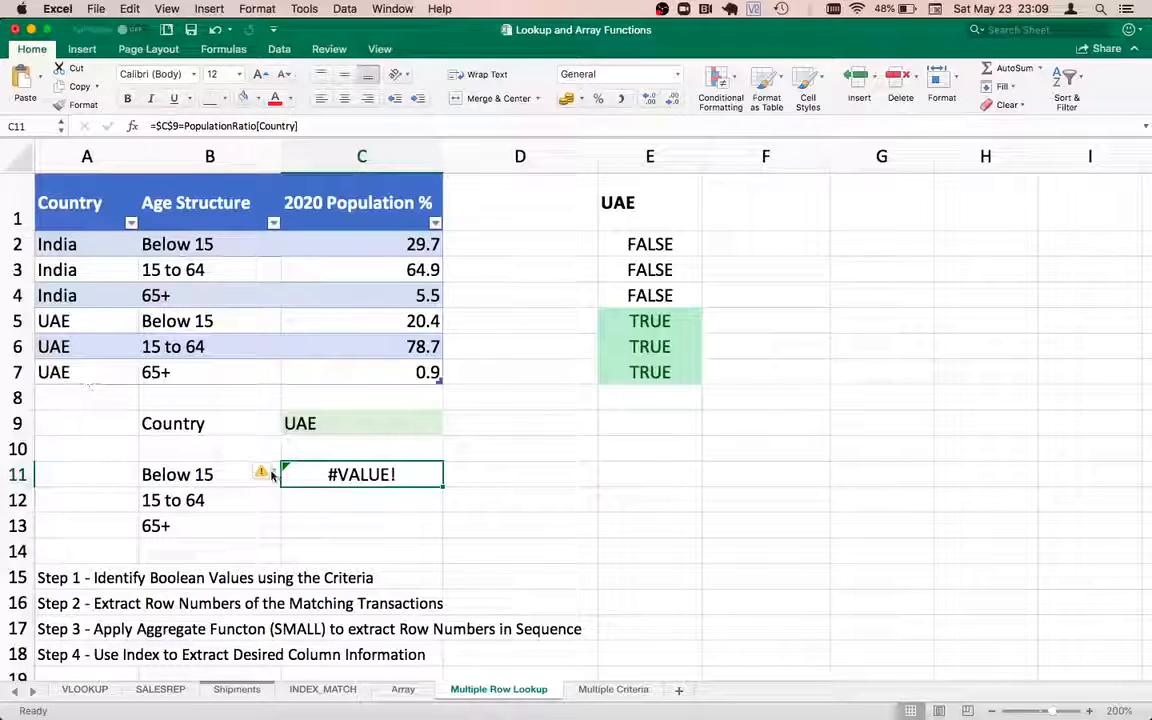
{"action": "double_click", "coordinate": [313, 474]}
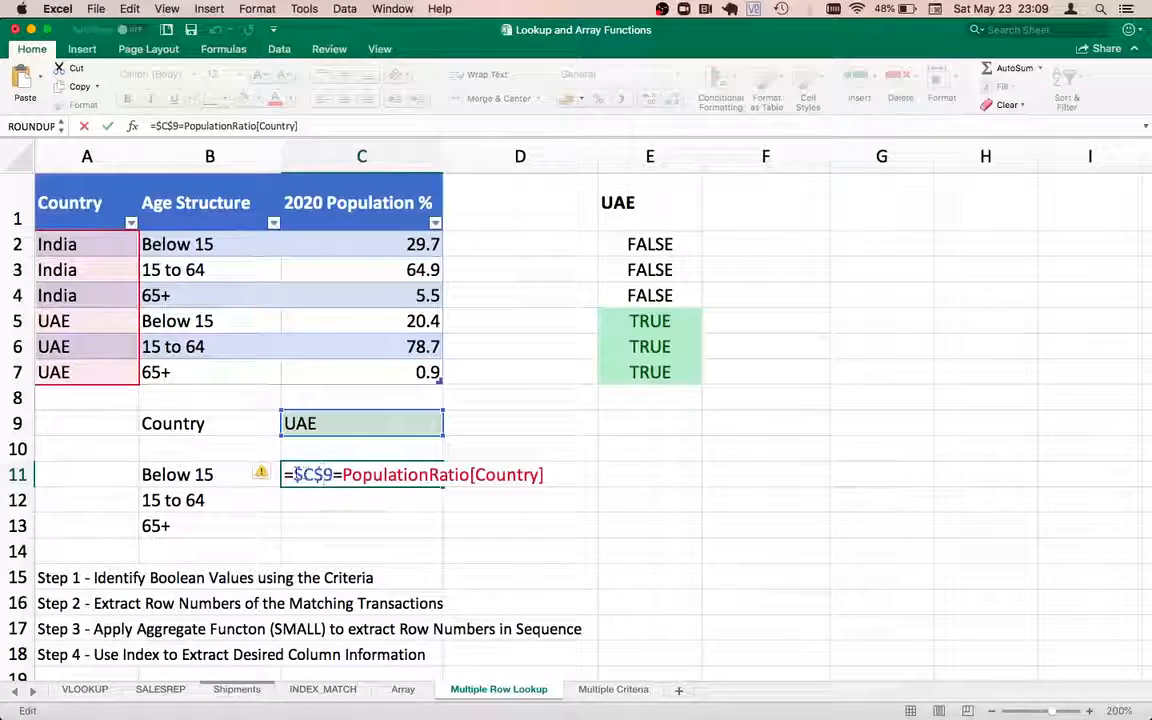
{"action": "type", "text": "("}
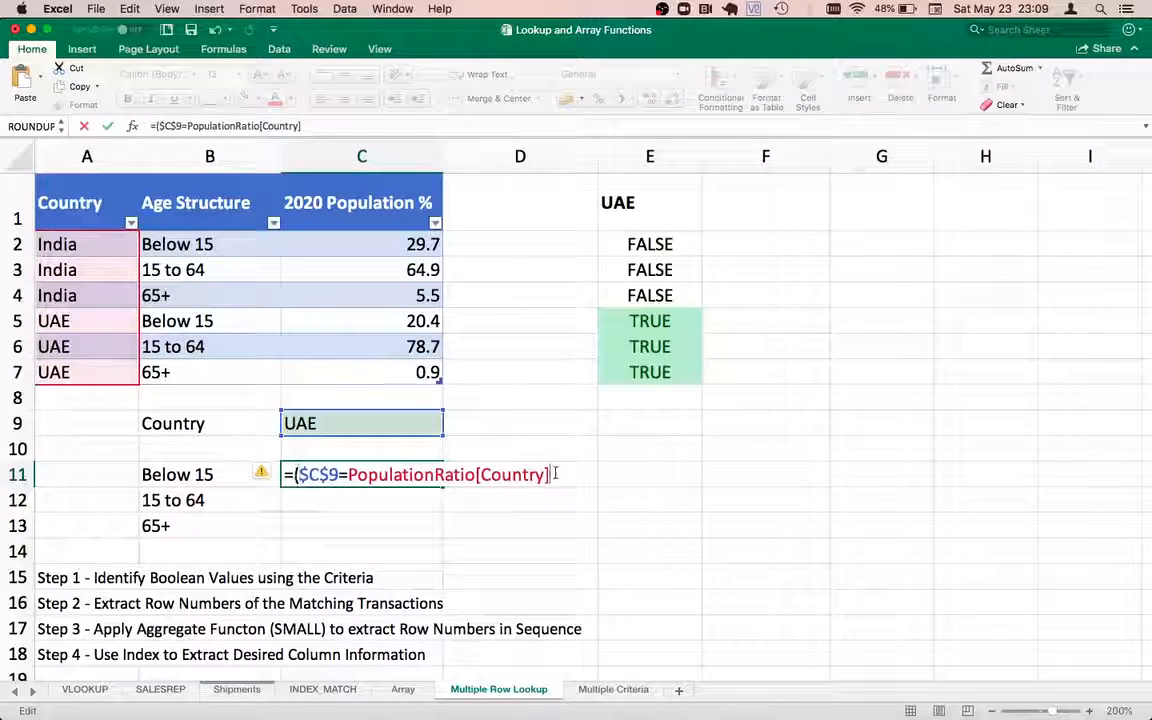
{"action": "type", "text": ")"}
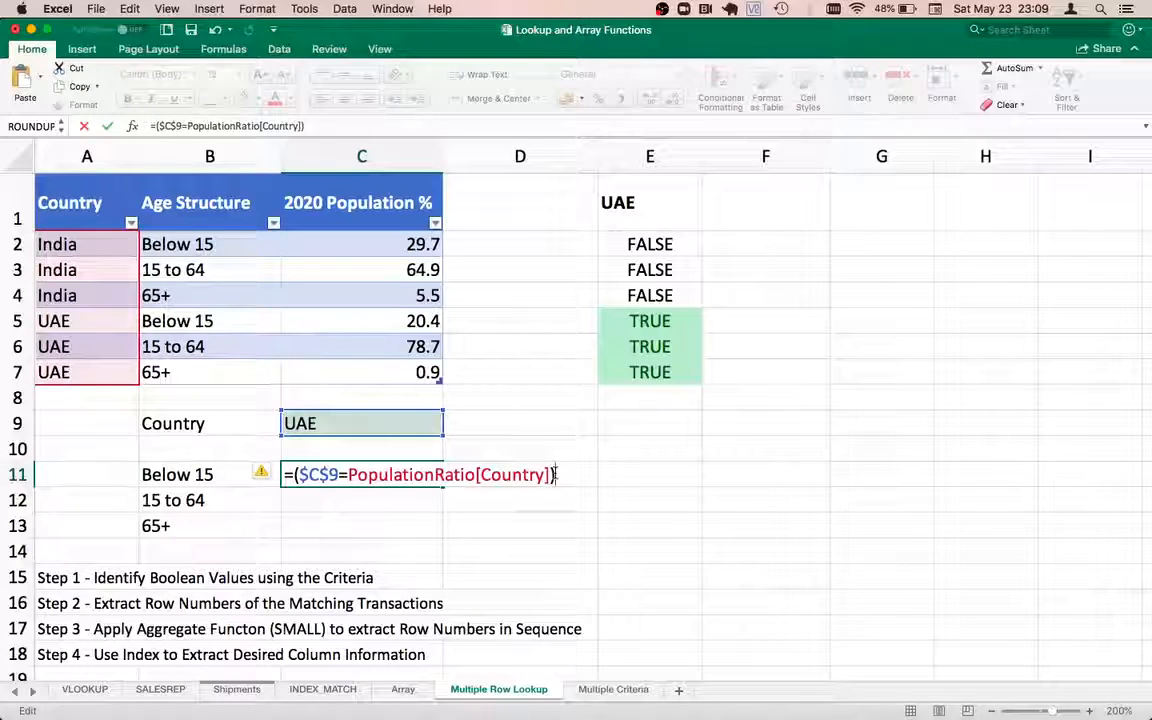
{"action": "key", "text": "F9"}
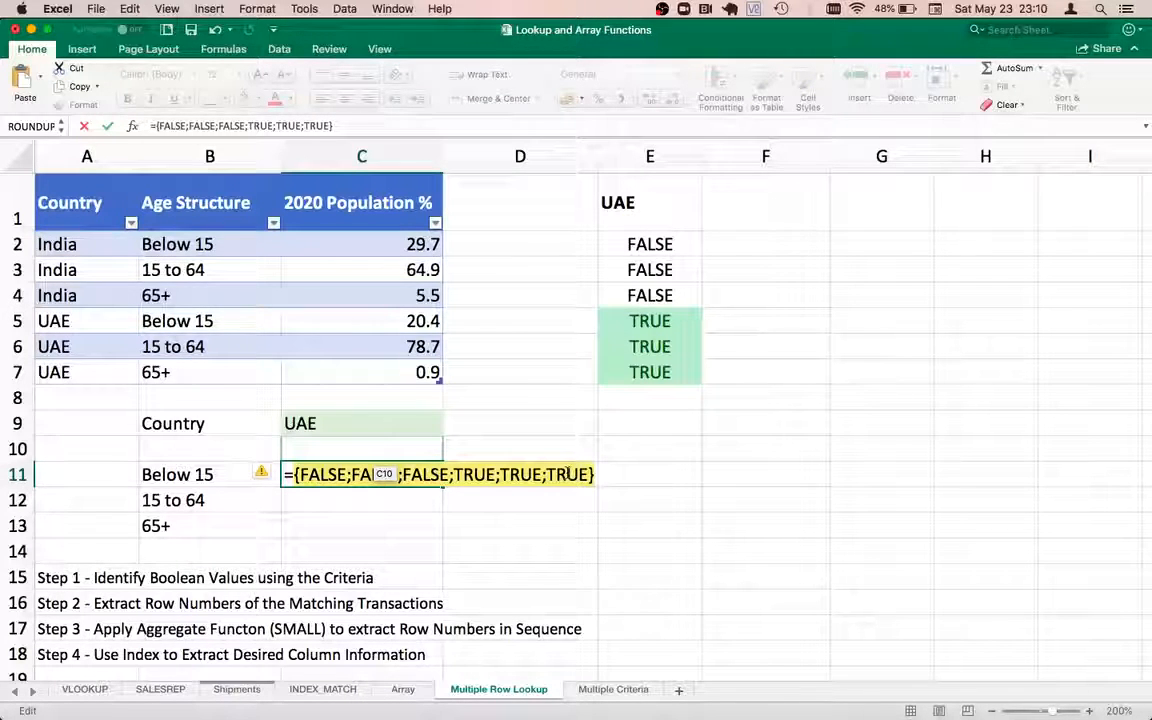
{"action": "key", "text": "Escape"}
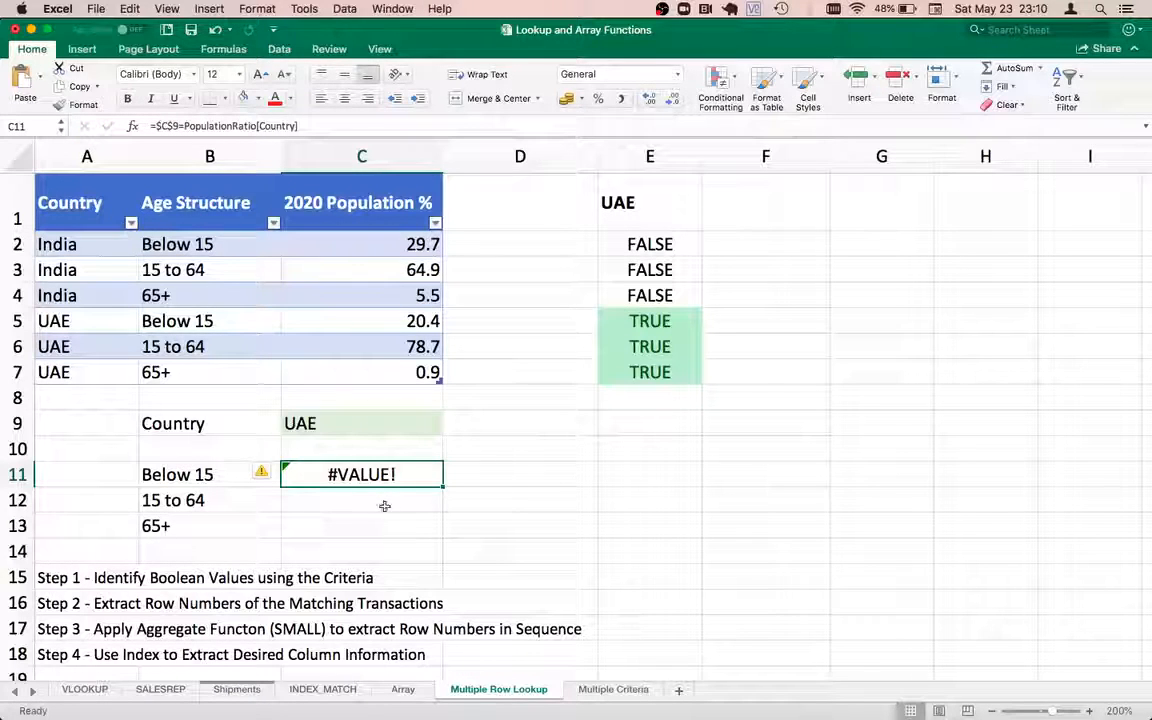
{"action": "double_click", "coordinate": [362, 475]}
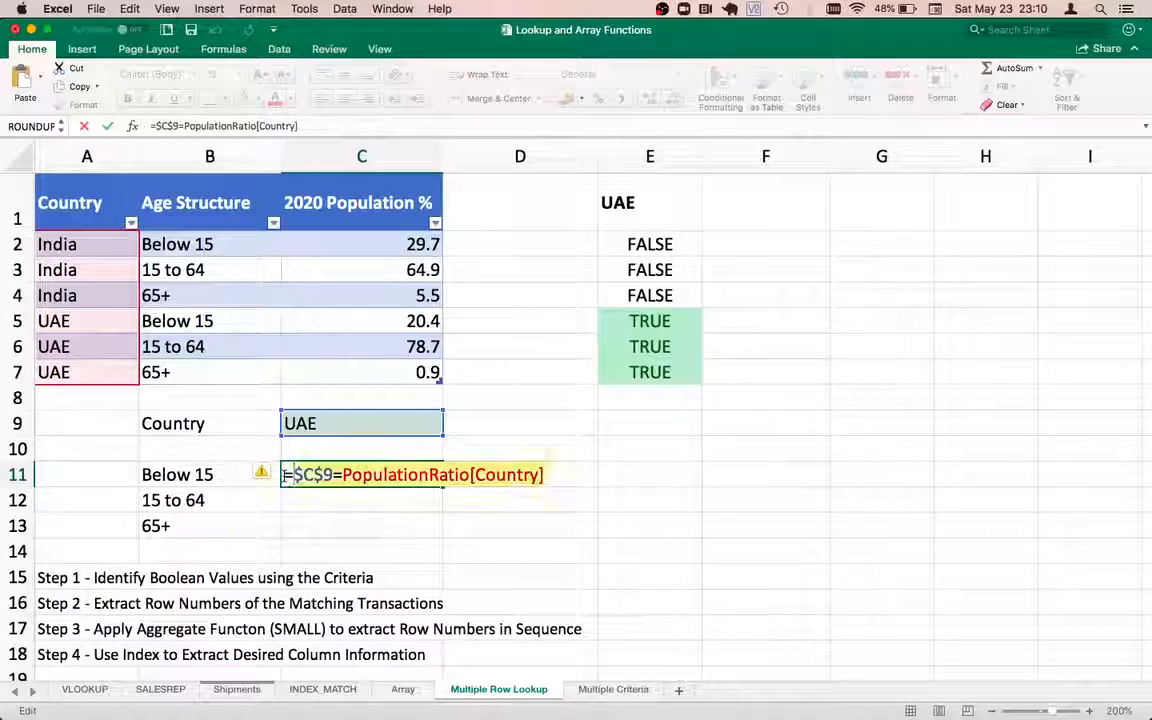
Paste $C$9=PopulationRatio[Country] as a text note into E15 beside Step 1
{"action": "key", "text": "Return"}
{"action": "key", "text": "Right"}
{"action": "key", "text": "Right"}
{"action": "key", "text": "Right"}
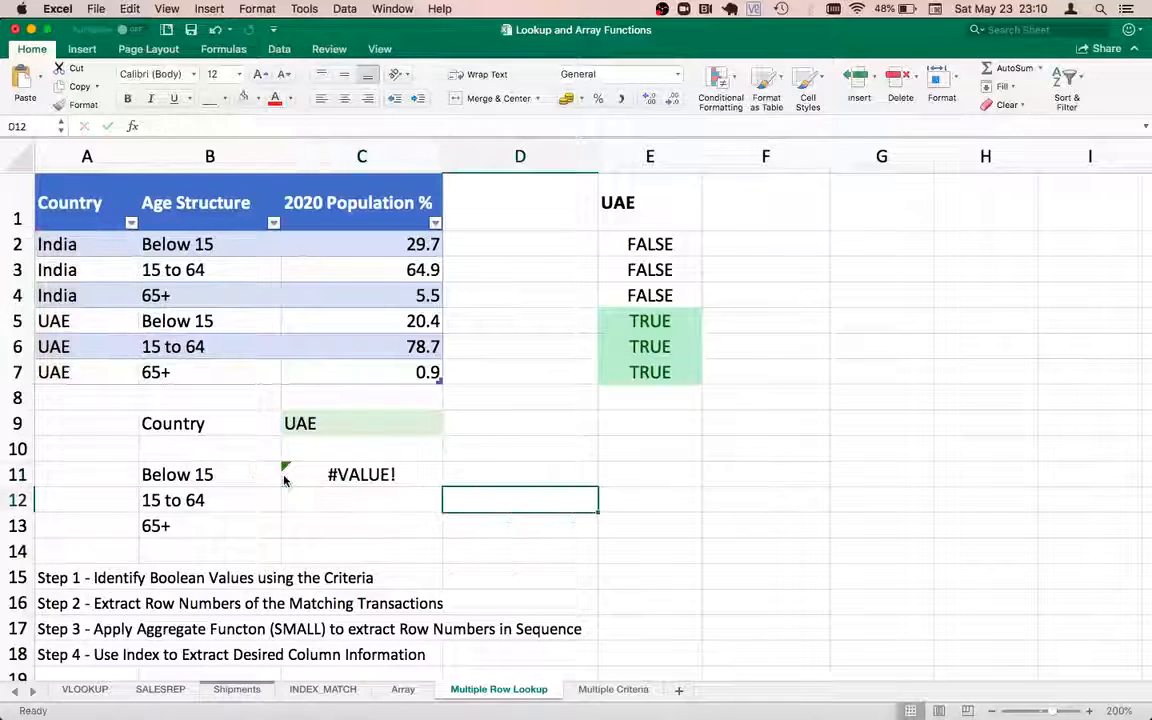
{"action": "key", "text": "Down"}
{"action": "key", "text": "Down"}
{"action": "key", "text": "Left"}
{"action": "key", "text": "Left"}
{"action": "key", "text": "Down"}
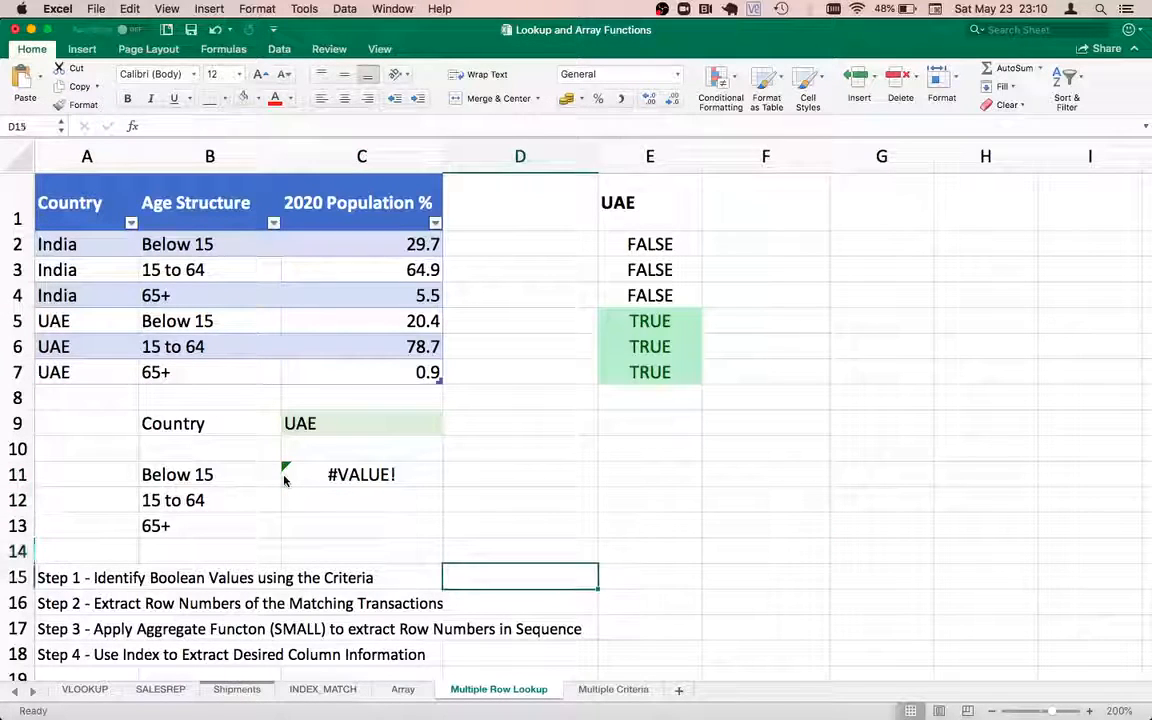
{"action": "key", "text": "Right"}
{"action": "double_click", "coordinate": [631, 578]}
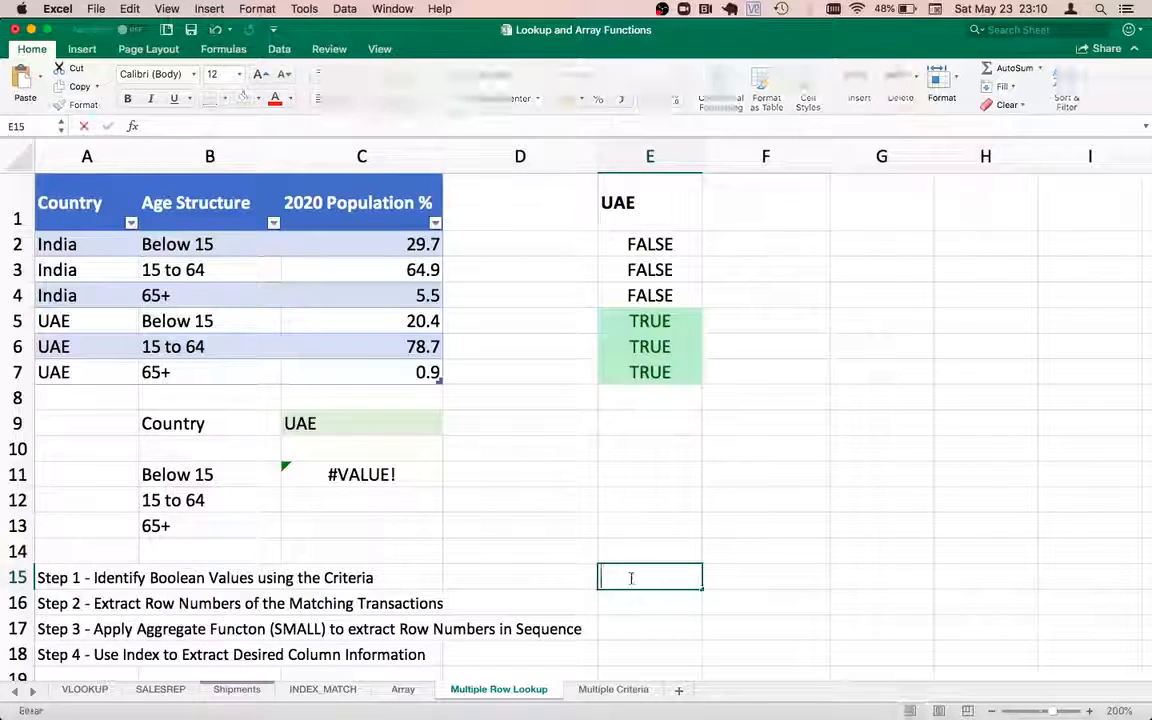
{"action": "type", "text": "'"}
{"action": "type", "text": "$C$9=PopulationRatio[Country]"}
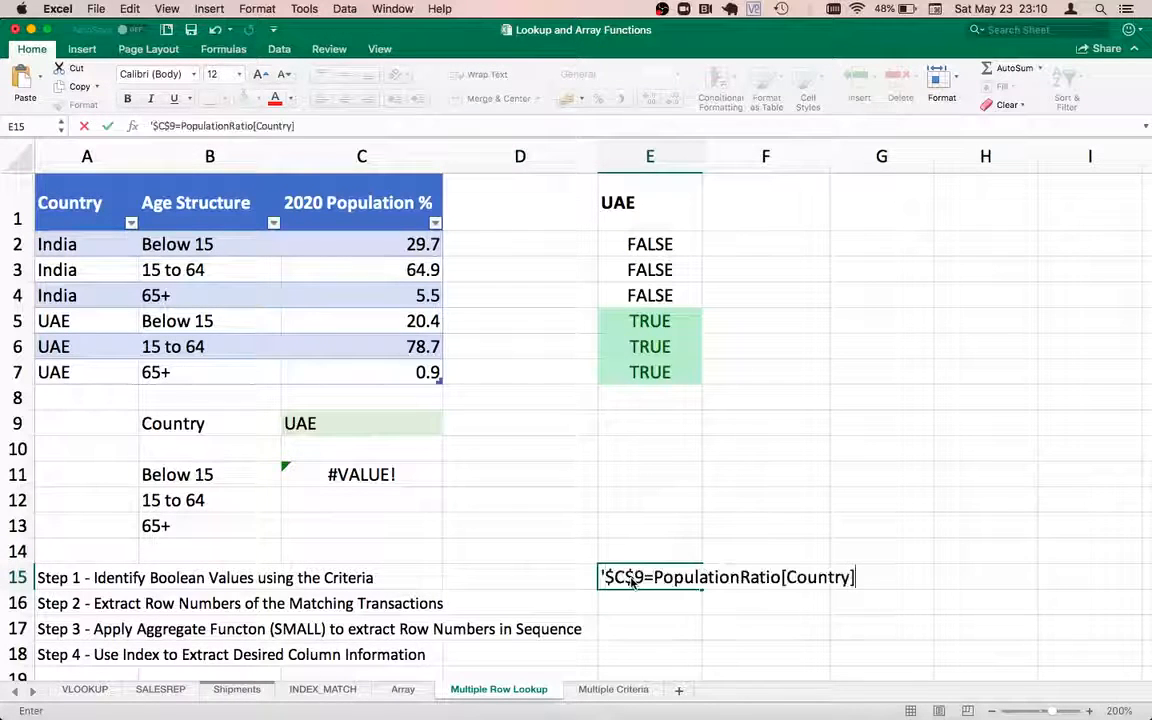
{"action": "key", "text": "Return"}
Check the E15 note and review C11's #VALUE! result
{"action": "left_click", "coordinate": [631, 580]}
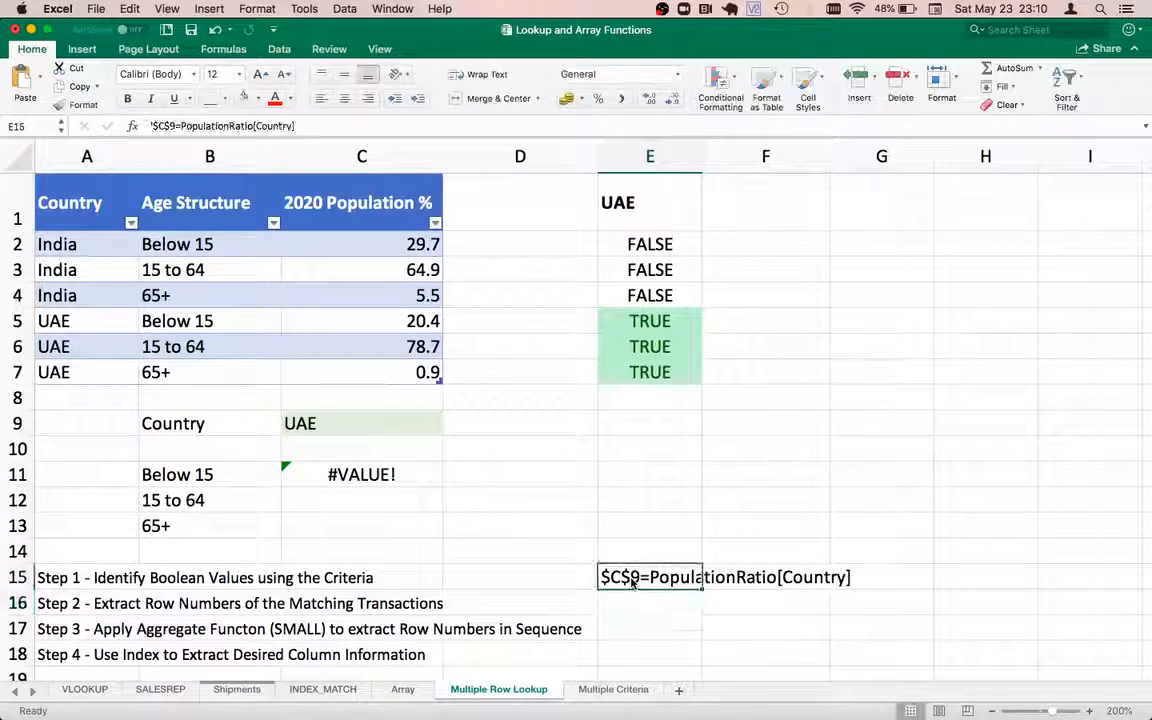
{"action": "key", "text": "Left"}
{"action": "key", "text": "Left"}
{"action": "key", "text": "Up"}
{"action": "key", "text": "Up"}
{"action": "key", "text": "Up"}
{"action": "key", "text": "Up"}
{"action": "key", "text": "Up"}
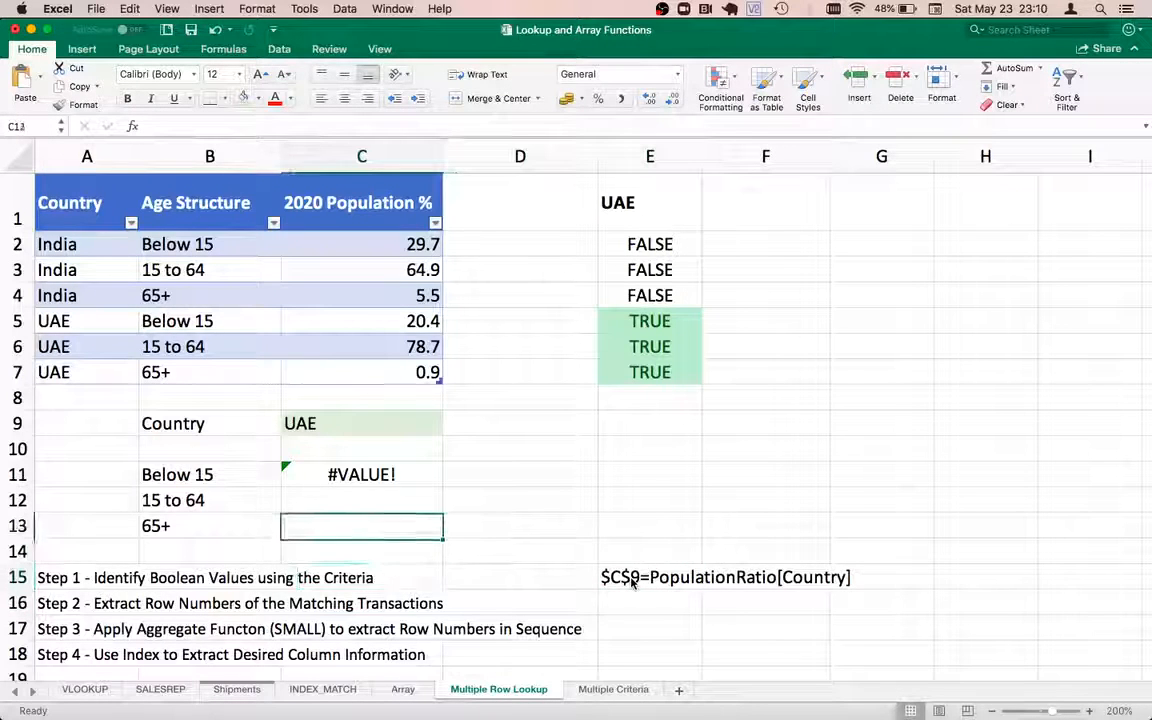
{"action": "key", "text": "Up"}
{"action": "key", "text": "Up"}
{"action": "key", "text": "Down"}
{"action": "key", "text": "Down"}
{"action": "key", "text": "Down"}
{"action": "key", "text": "Down"}
{"action": "key", "text": "Down"}
{"action": "key", "text": "Down"}
{"action": "key", "text": "Down"}
{"action": "key", "text": "Down"}
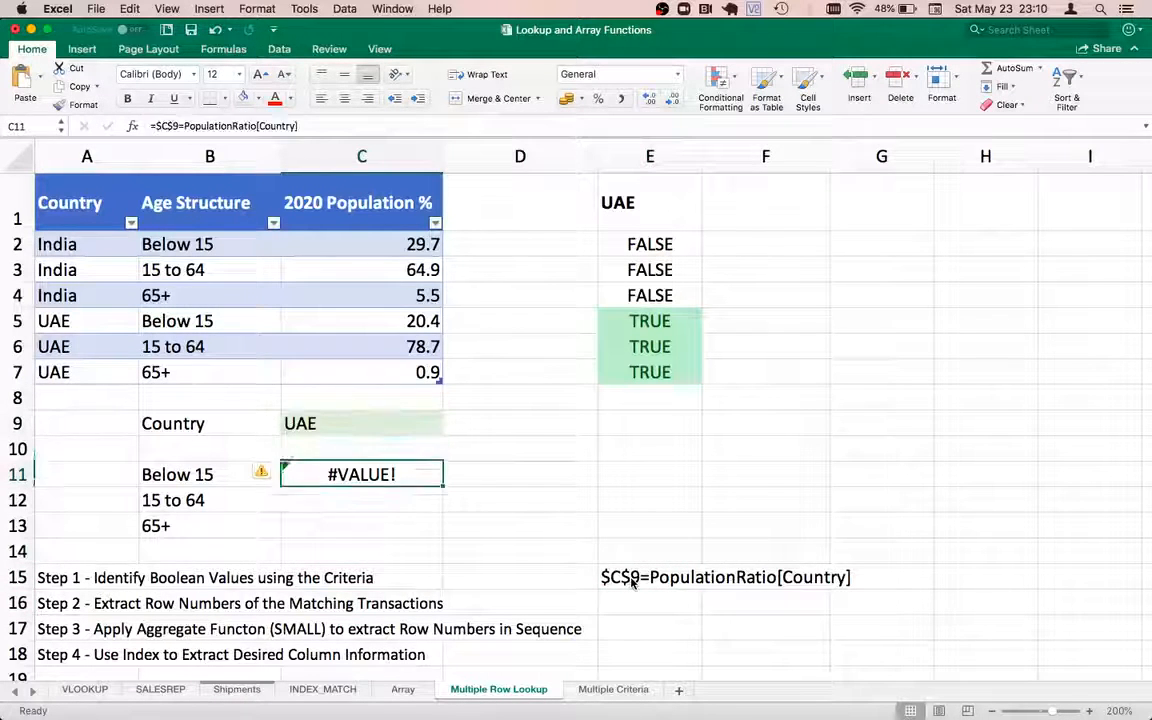
Review the Step 2 description and the UAE percentages in C5:C7
{"action": "key", "text": "Left"}
{"action": "key", "text": "Left"}
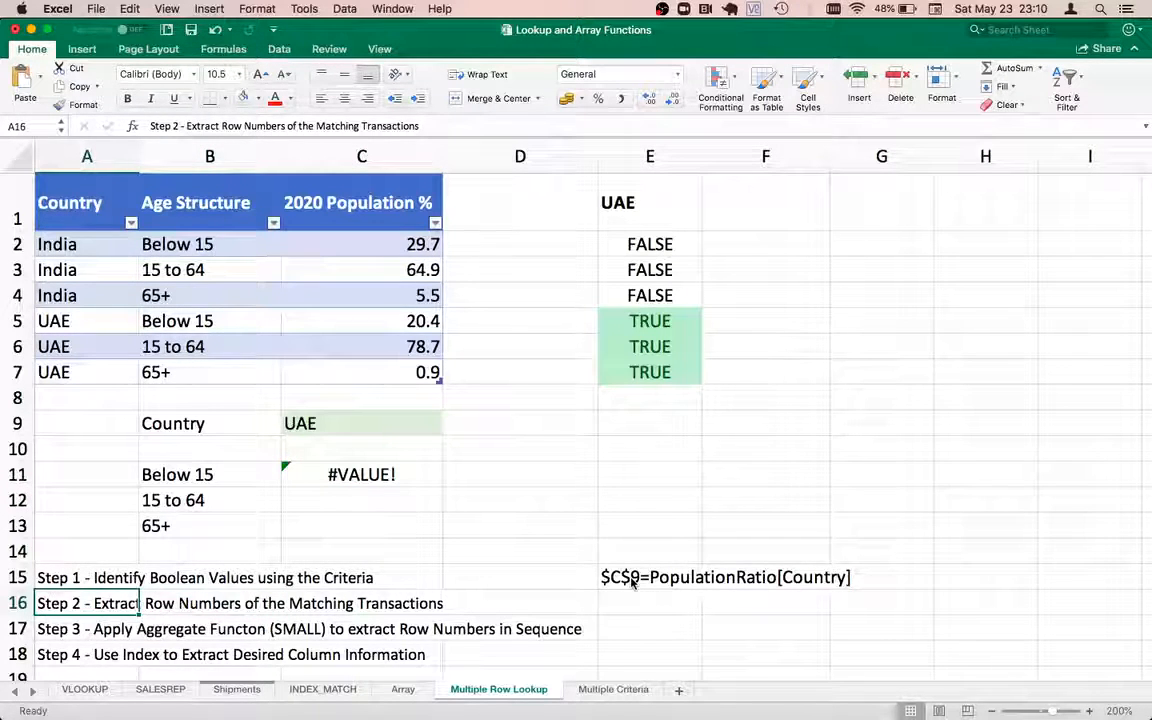
{"action": "key", "text": "Right"}
{"action": "key", "text": "Right"}
{"action": "key", "text": "Right"}
{"action": "key", "text": "Up"}
{"action": "key", "text": "Up"}
{"action": "key", "text": "Up"}
{"action": "key", "text": "Up"}
{"action": "key", "text": "Up"}
{"action": "key", "text": "Up"}
{"action": "key", "text": "Up"}
{"action": "key", "text": "Up"}
{"action": "key", "text": "Up"}
{"action": "key", "text": "Up"}
{"action": "key", "text": "Up"}
{"action": "key", "text": "Up"}
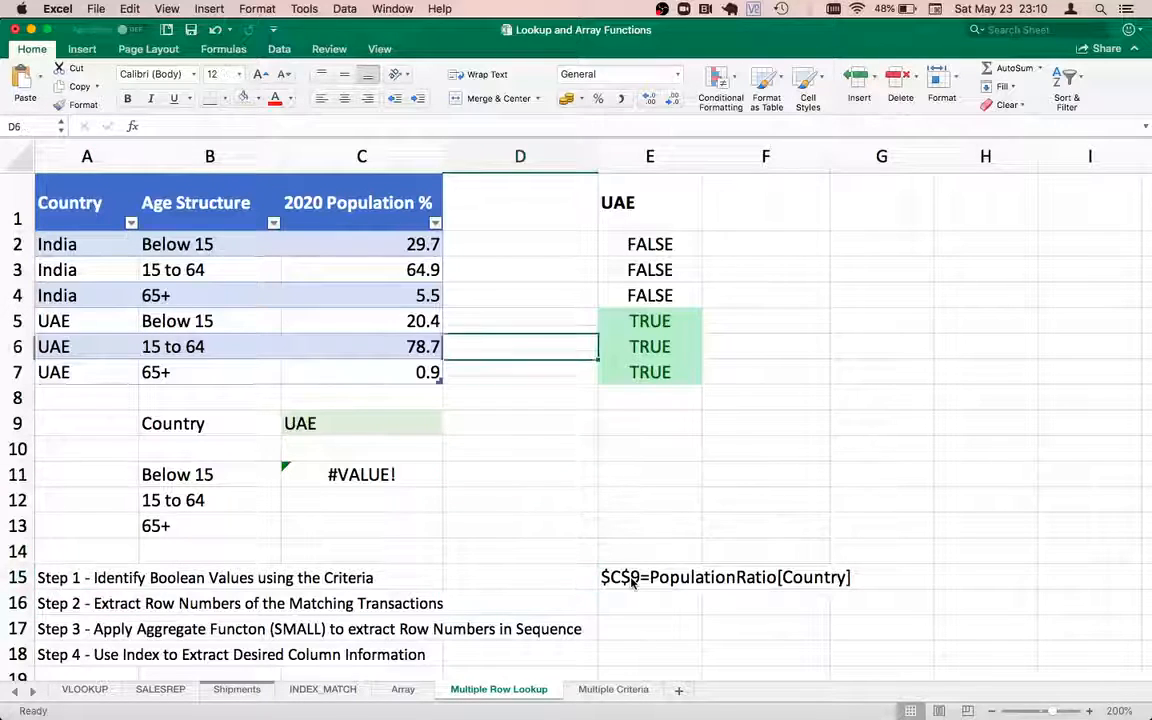
{"action": "key", "text": "Left"}
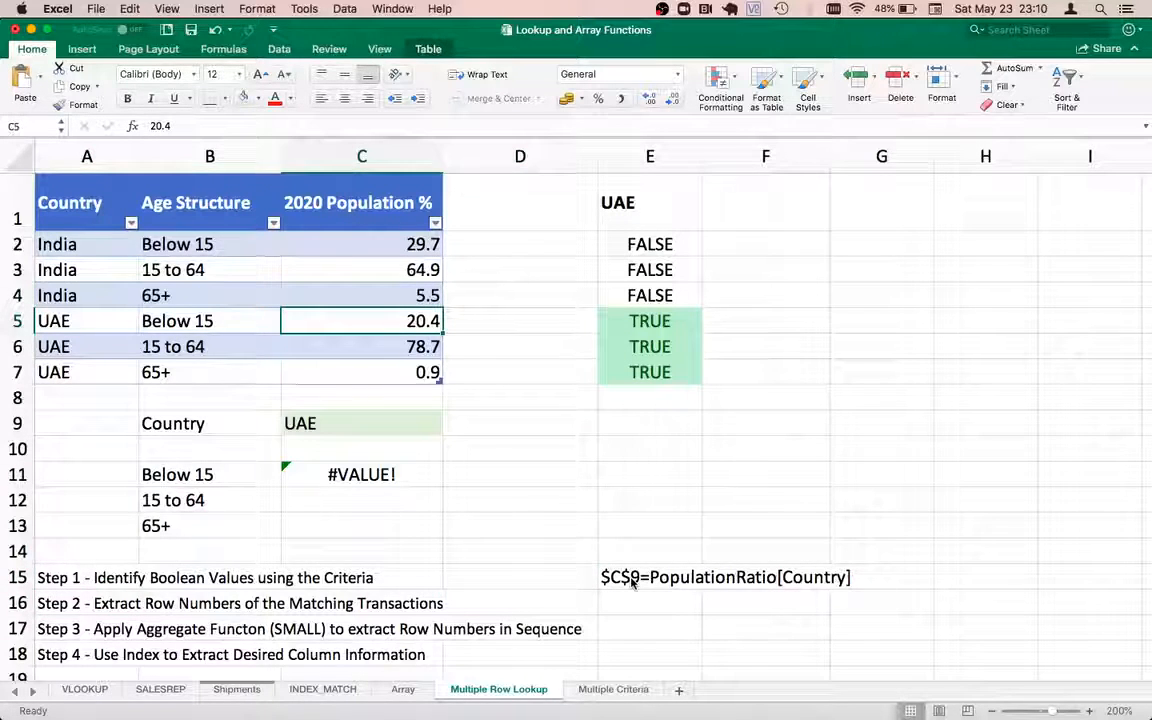
{"action": "key", "text": "shift+Down"}
{"action": "key", "text": "shift+Down"}
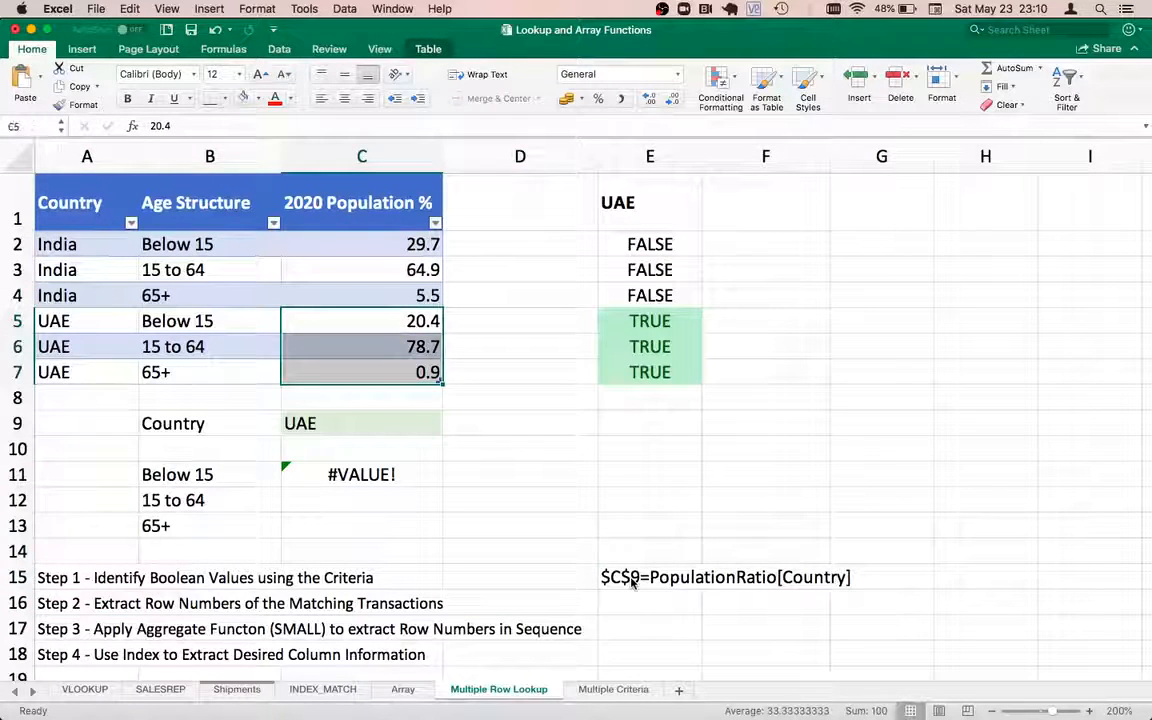
Head column F with ROW NUMBER in F1
{"action": "key", "text": "Right"}
{"action": "key", "text": "Right"}
{"action": "key", "text": "Right"}
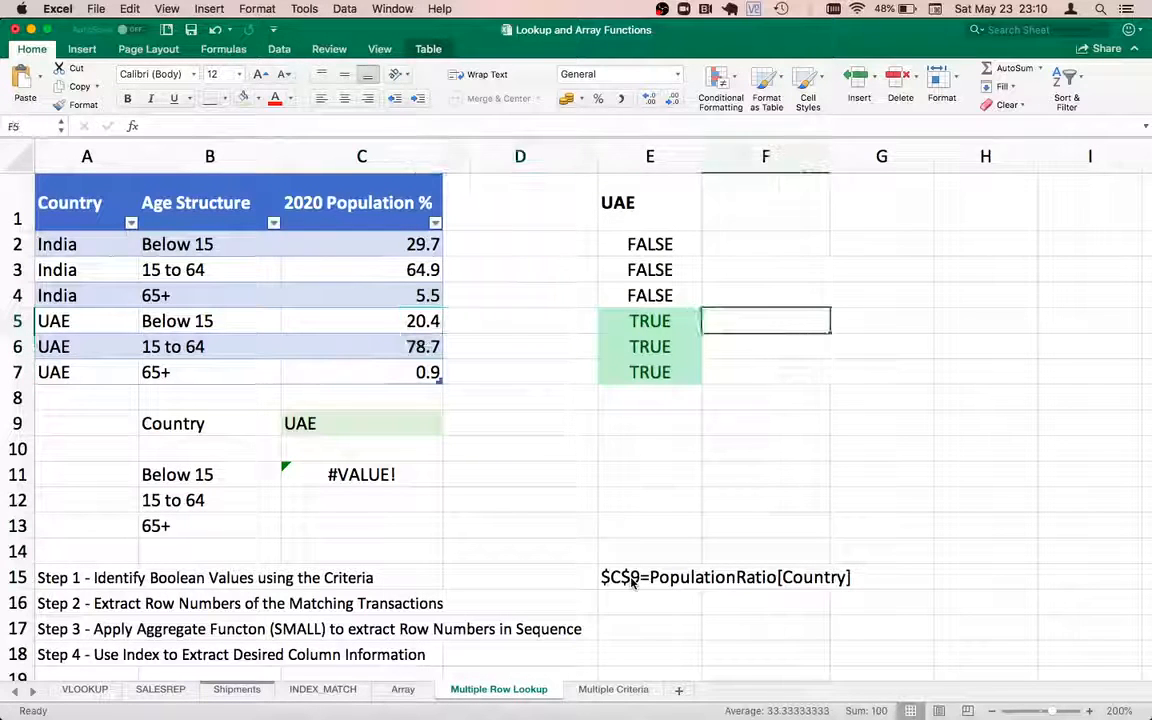
{"action": "key", "text": "Up"}
{"action": "key", "text": "Up"}
{"action": "key", "text": "Up"}
{"action": "key", "text": "Up"}
{"action": "type", "text": "ROW"}
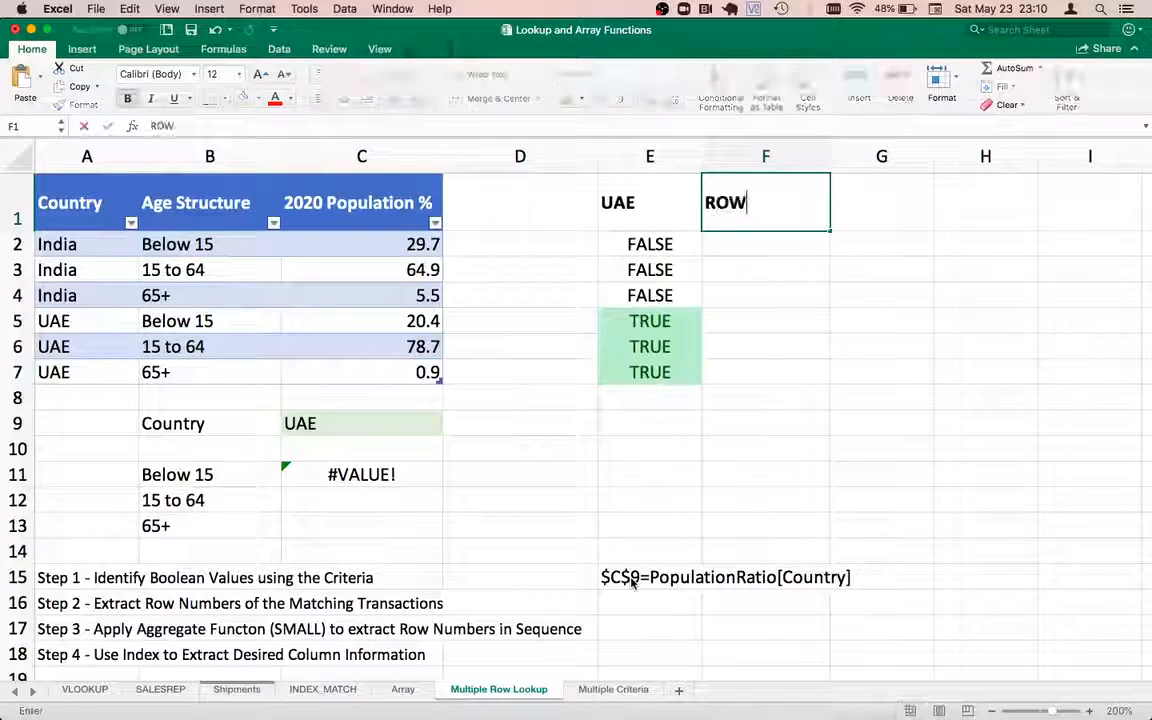
{"action": "type", "text": " NUMBER"}
{"action": "key", "text": "Return"}
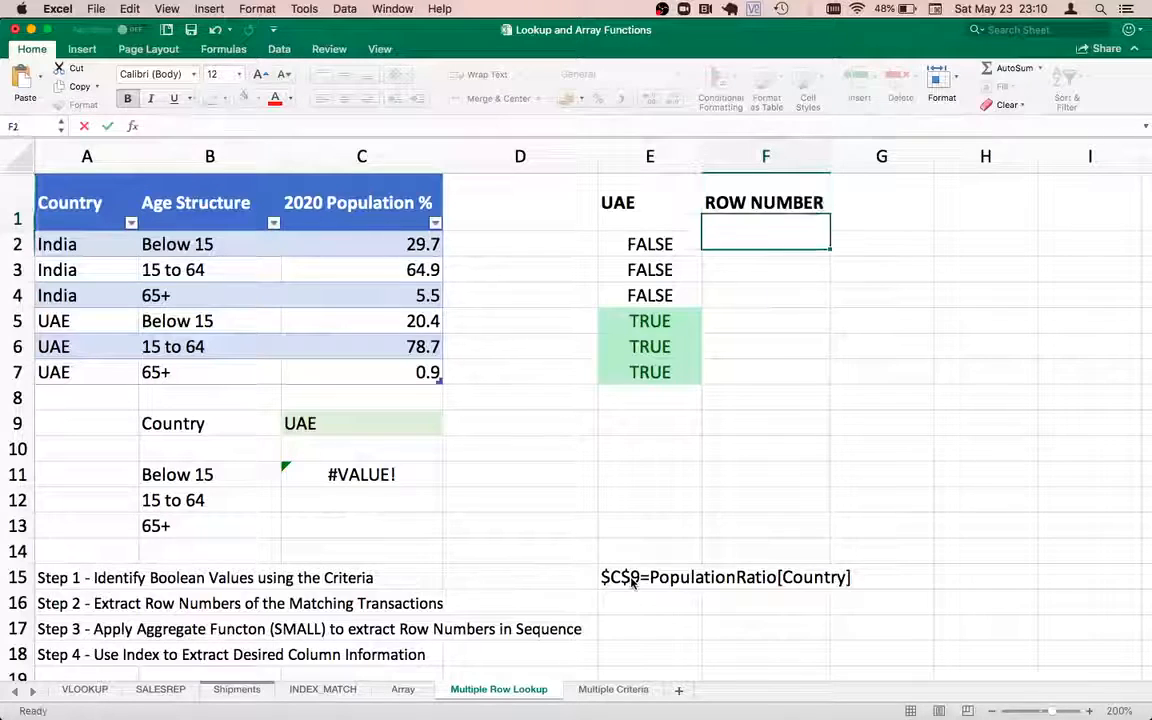
{"action": "type", "text": "=row"}
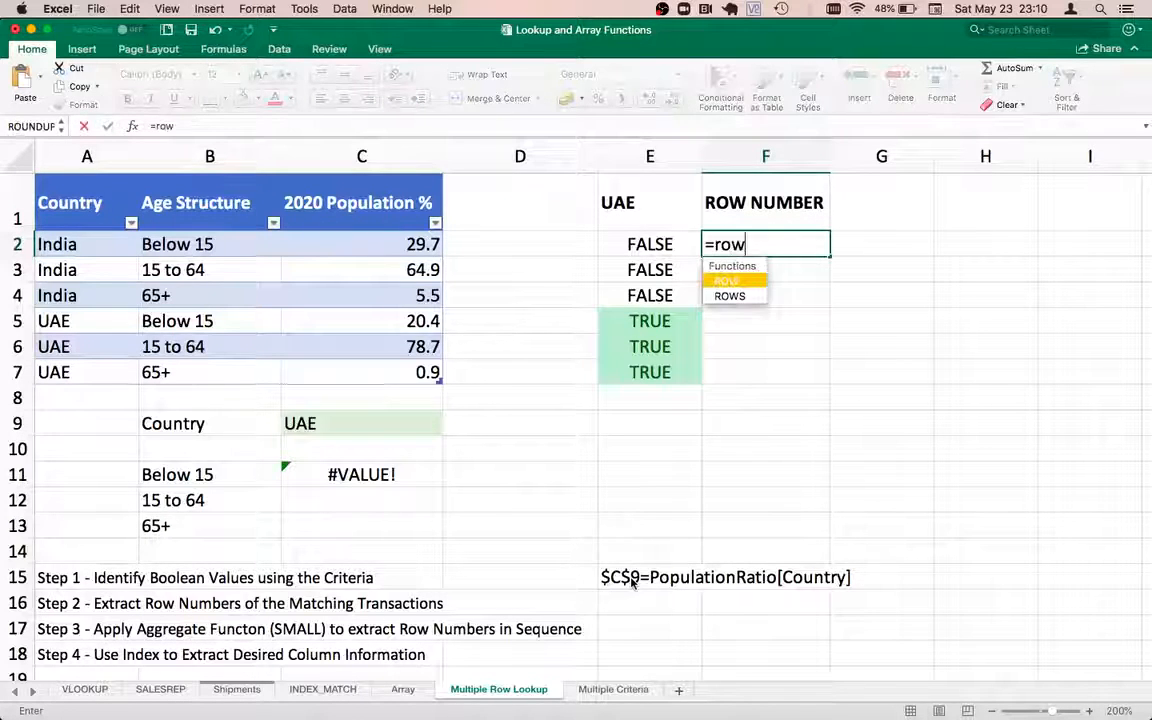
{"action": "key", "text": "BackSpace"}
{"action": "key", "text": "BackSpace"}
{"action": "key", "text": "BackSpace"}
{"action": "type", "text": "ROW"}
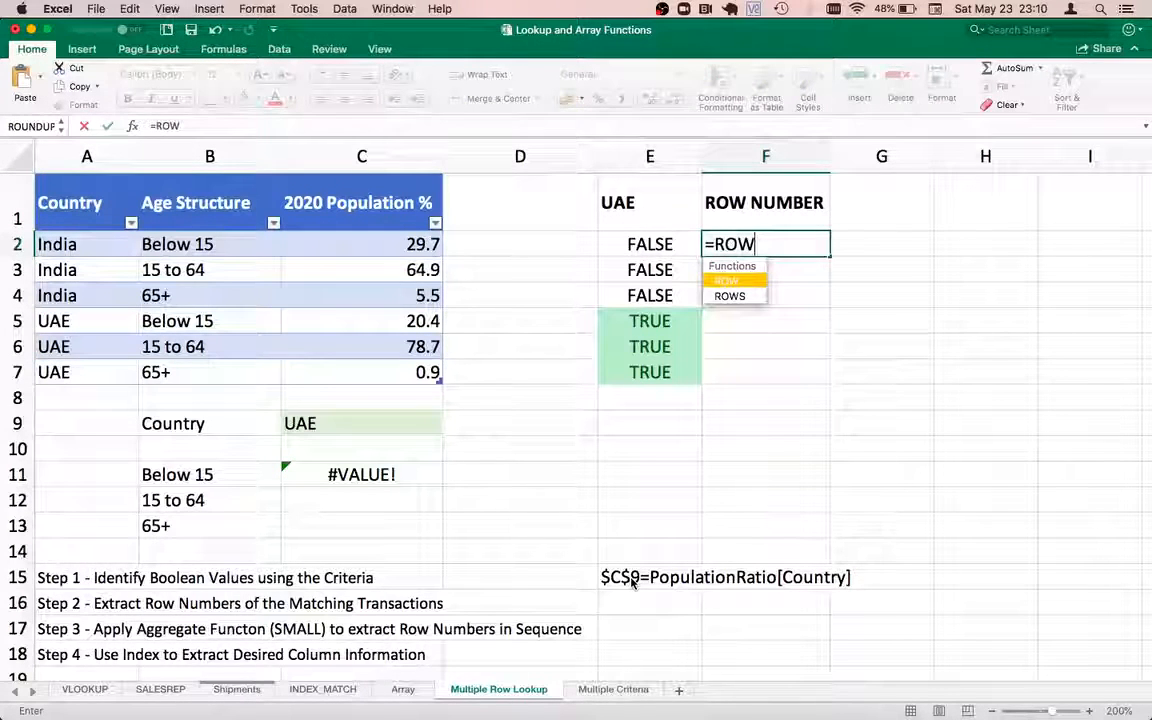
{"action": "type", "text": "("}
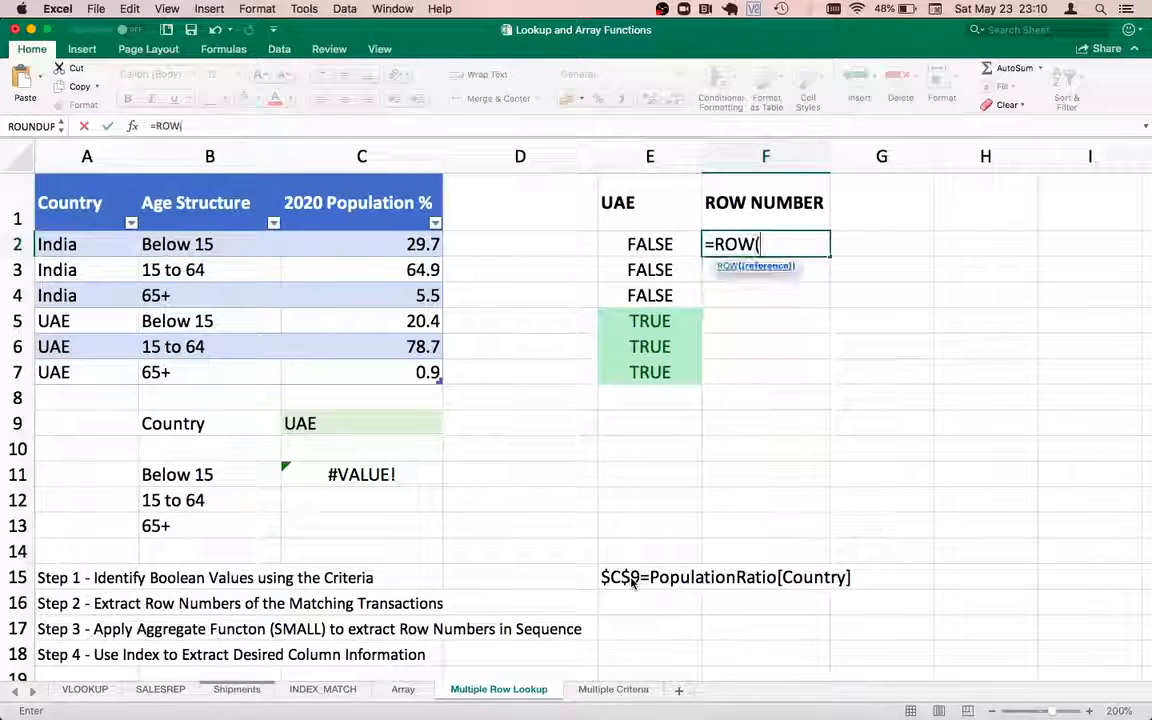
{"action": "left_click", "coordinate": [93, 244]}
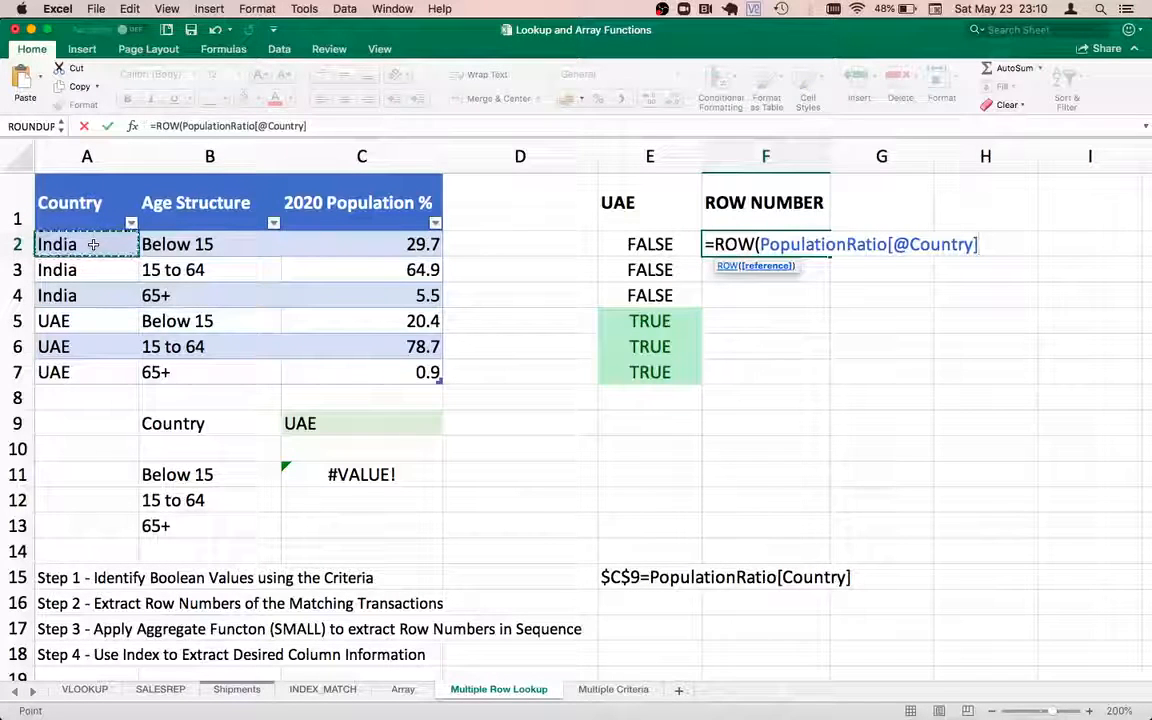
{"action": "type", "text": ")"}
{"action": "key", "text": "Return"}
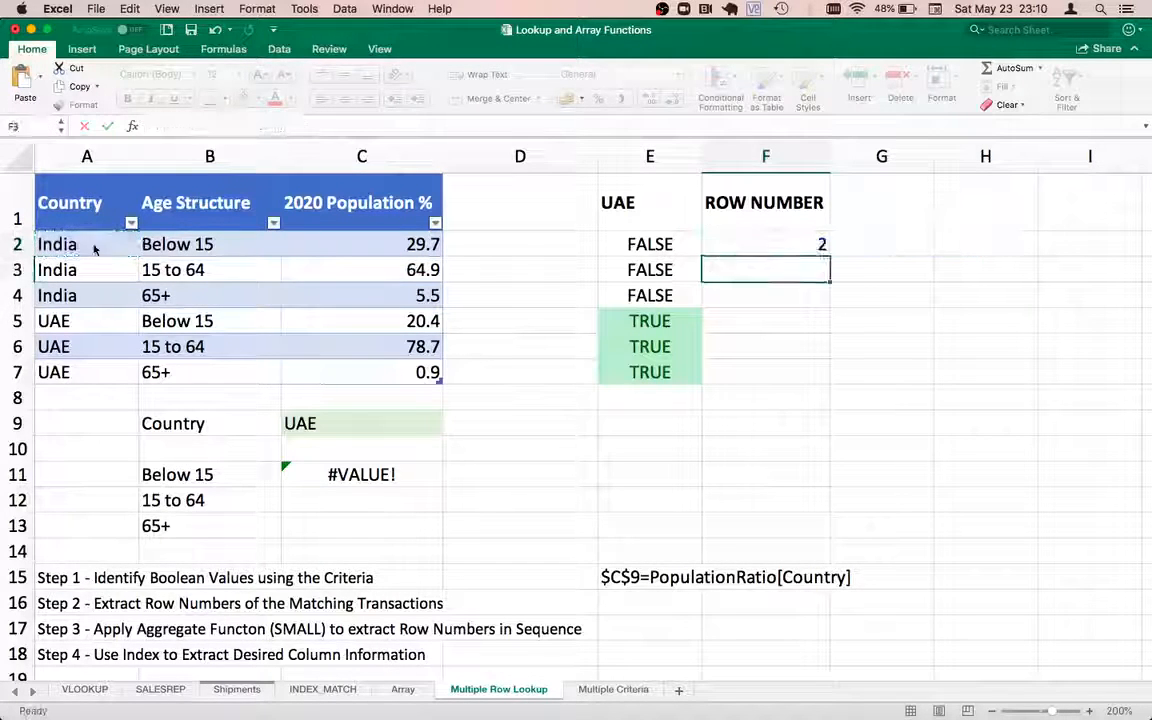
{"action": "left_click", "coordinate": [802, 240]}
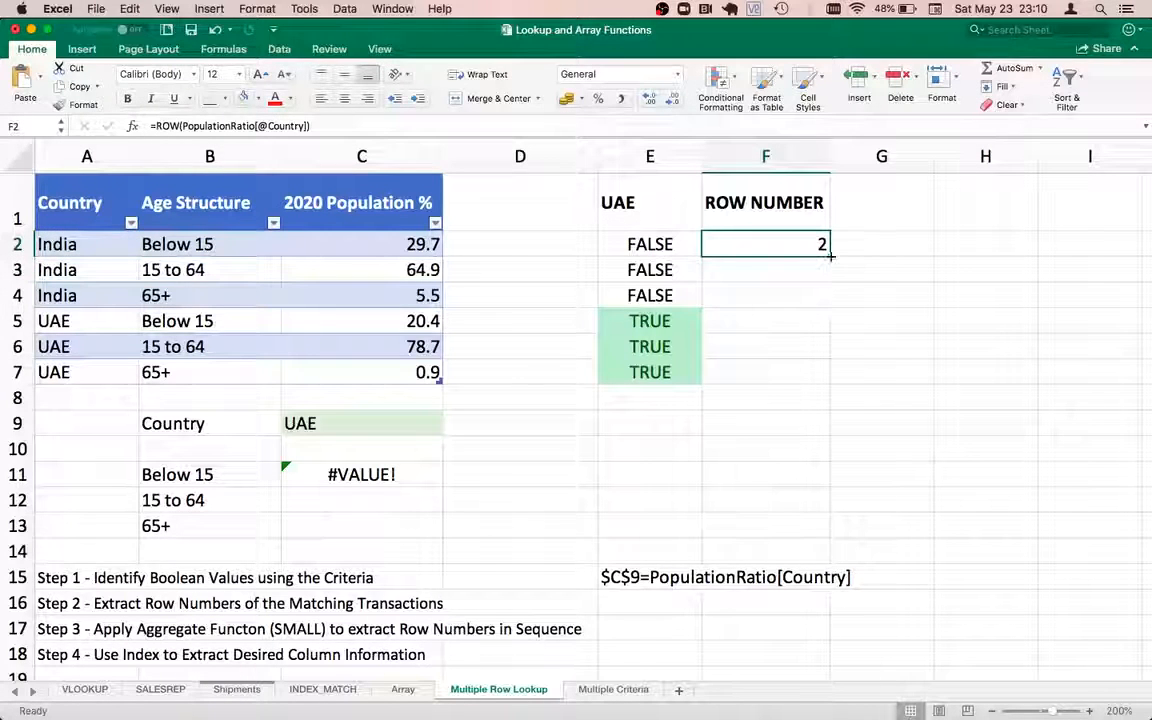
{"action": "left_click_drag", "start_coordinate": [828, 257], "coordinate": [798, 370]}
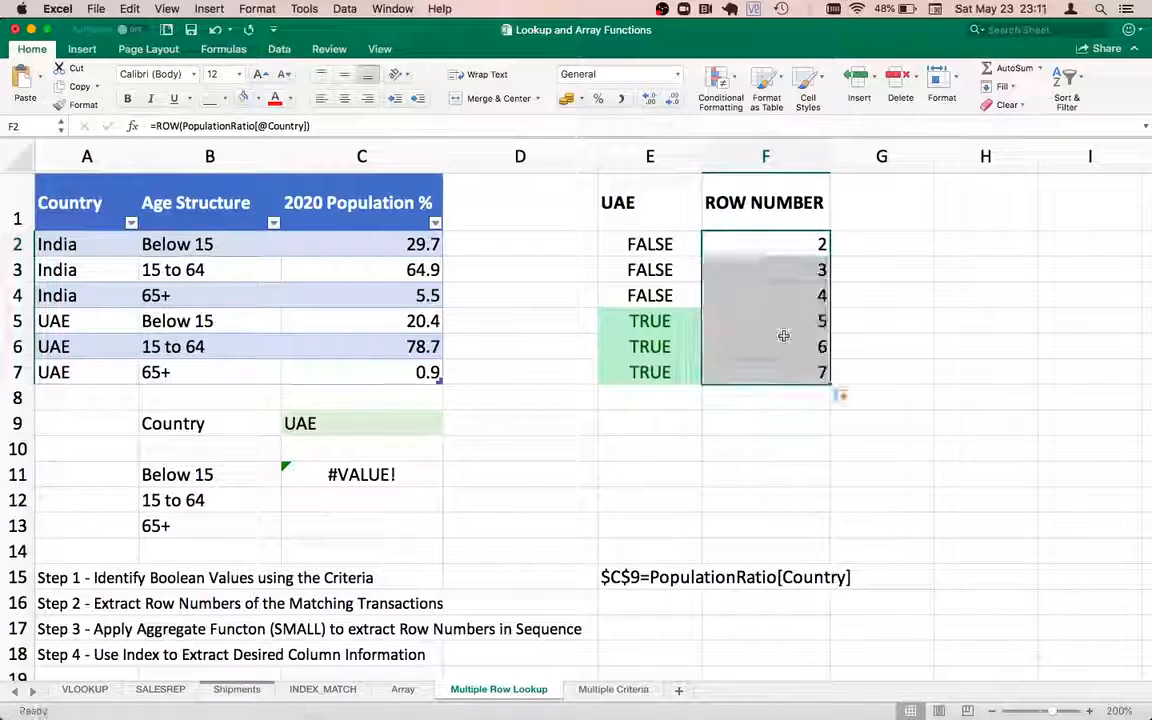
{"action": "left_click", "coordinate": [749, 243]}
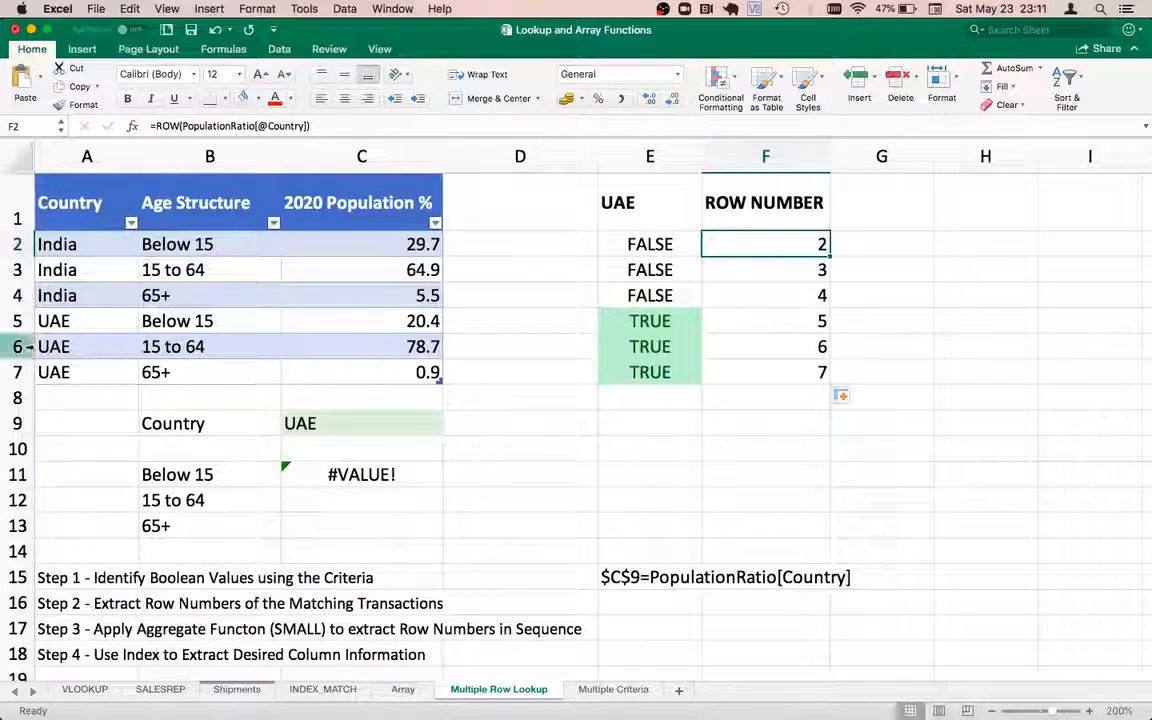
{"action": "left_click_drag", "start_coordinate": [72, 243], "coordinate": [357, 369]}
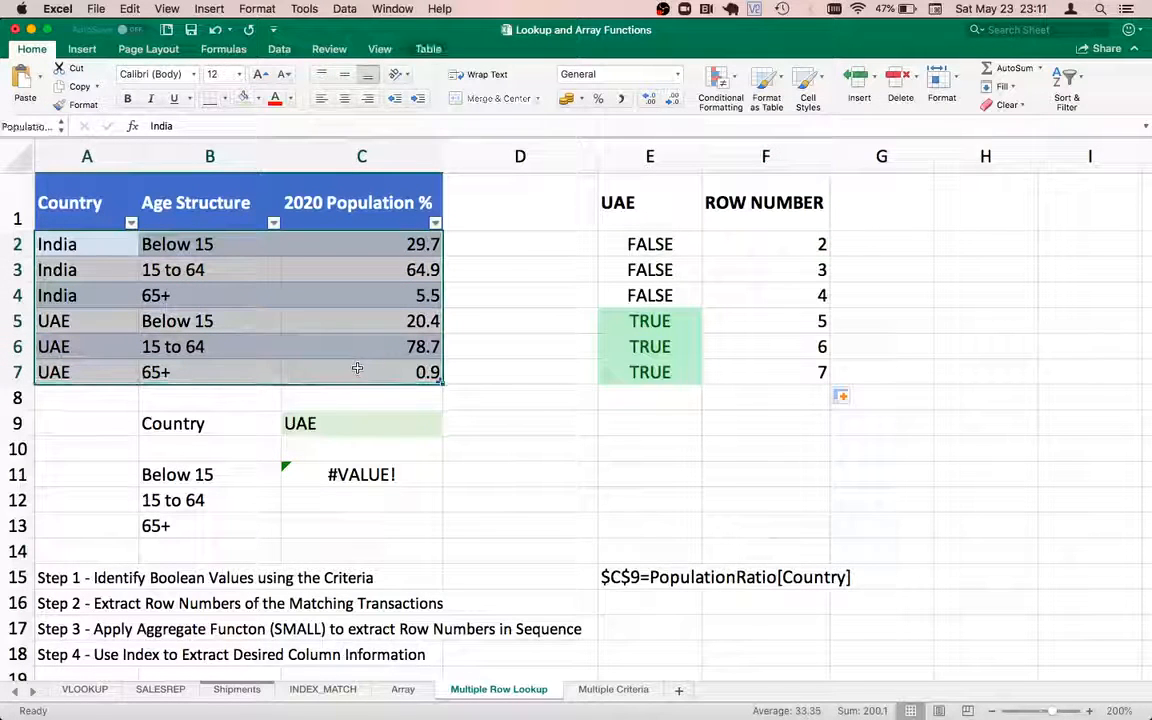
{"action": "left_click", "coordinate": [88, 246]}
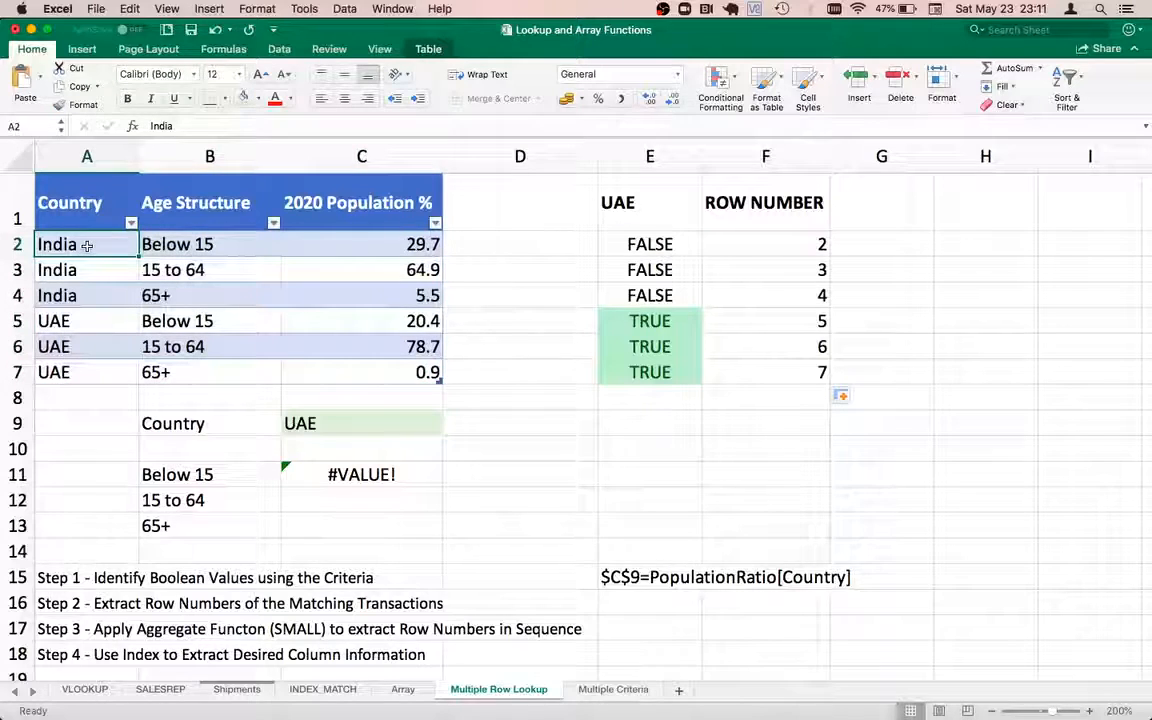
{"action": "key", "text": "Right"}
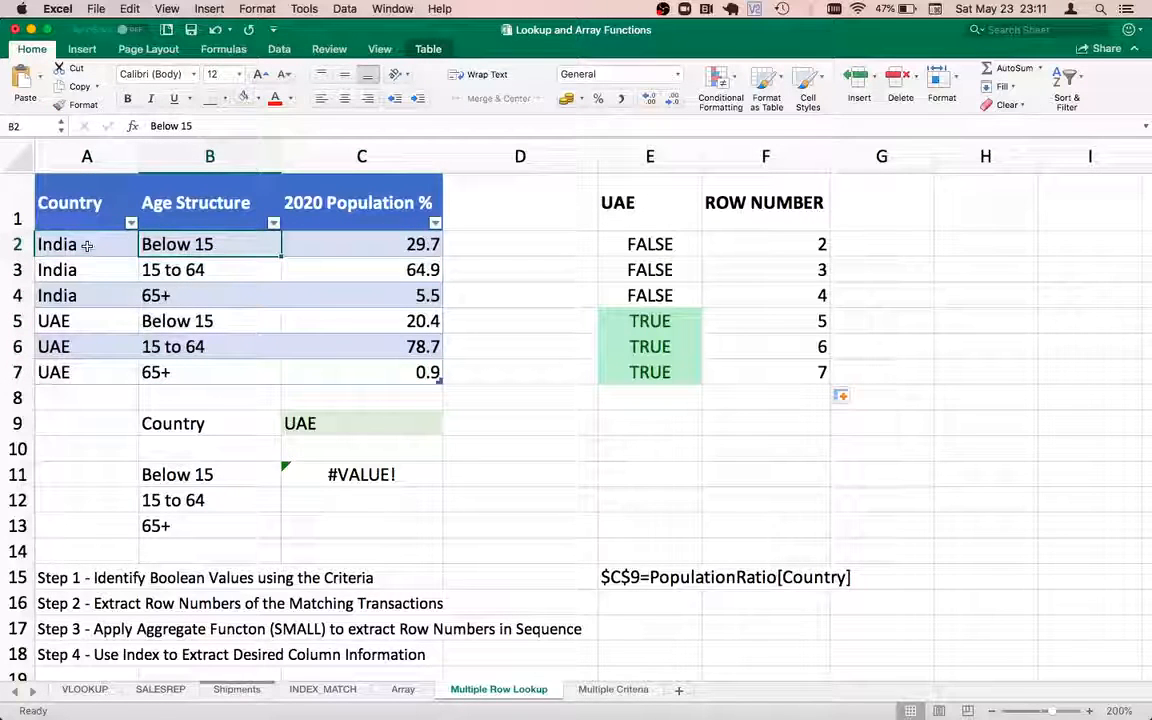
{"action": "key", "text": "Left"}
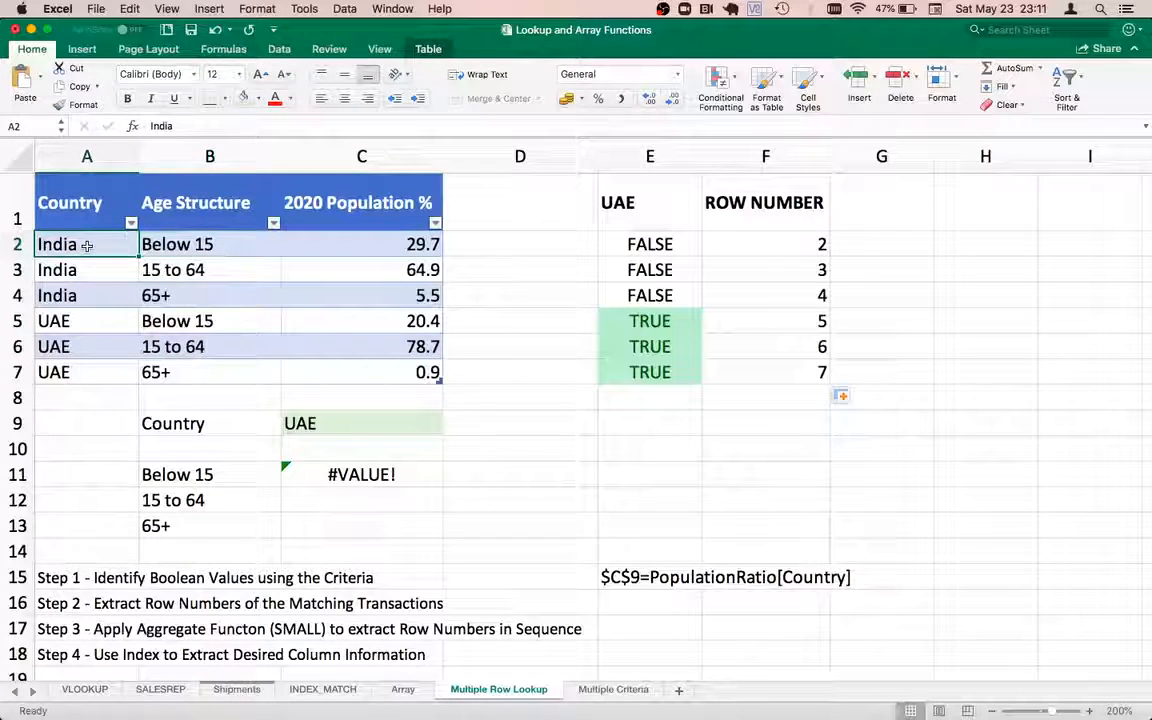
{"action": "key", "text": "Right"}
{"action": "key", "text": "Right"}
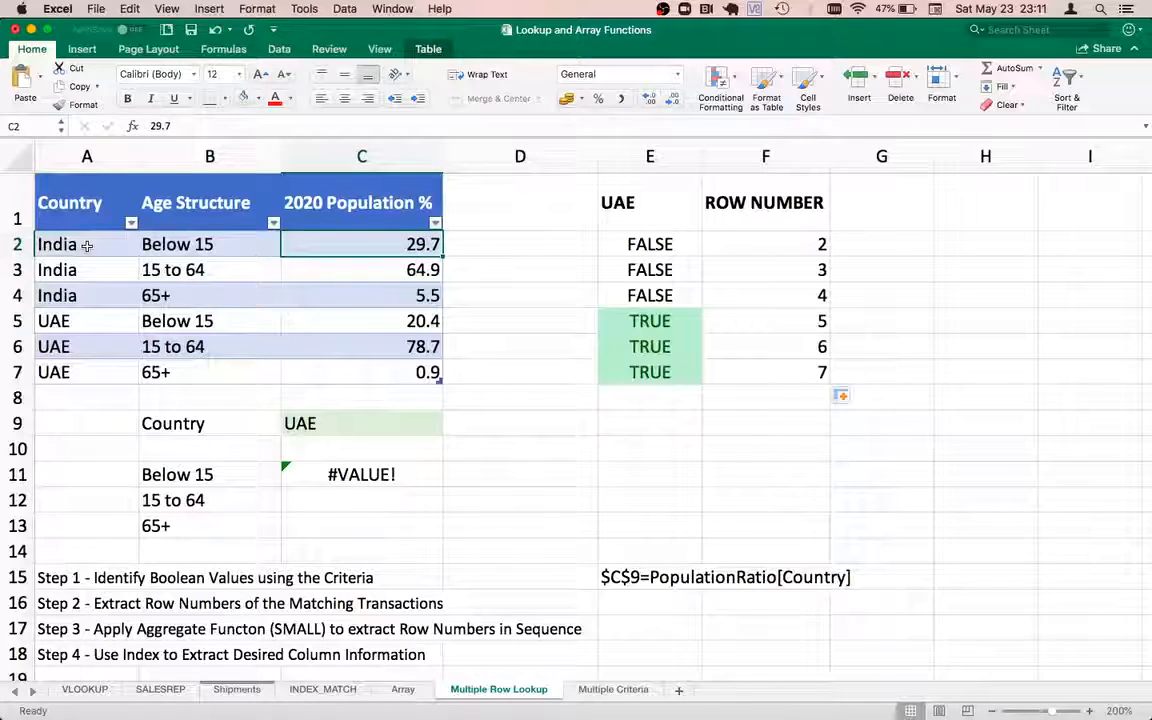
{"action": "key", "text": "Left"}
{"action": "key", "text": "Left"}
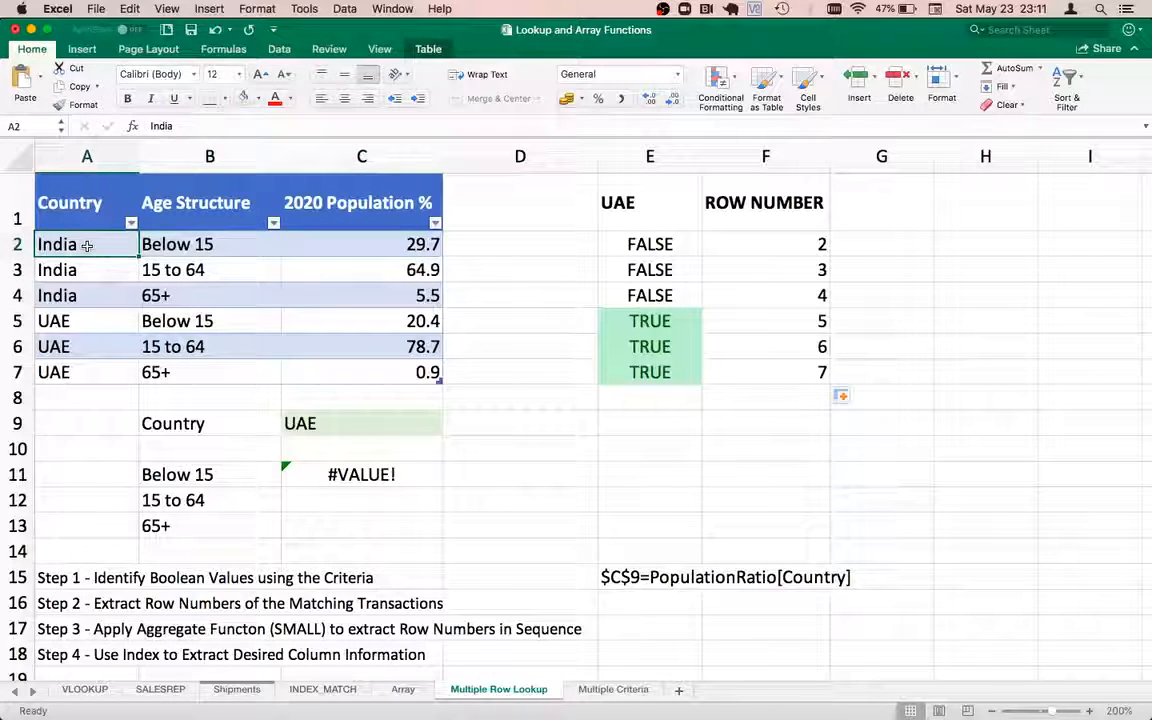
{"action": "key", "text": "Right"}
{"action": "key", "text": "Right"}
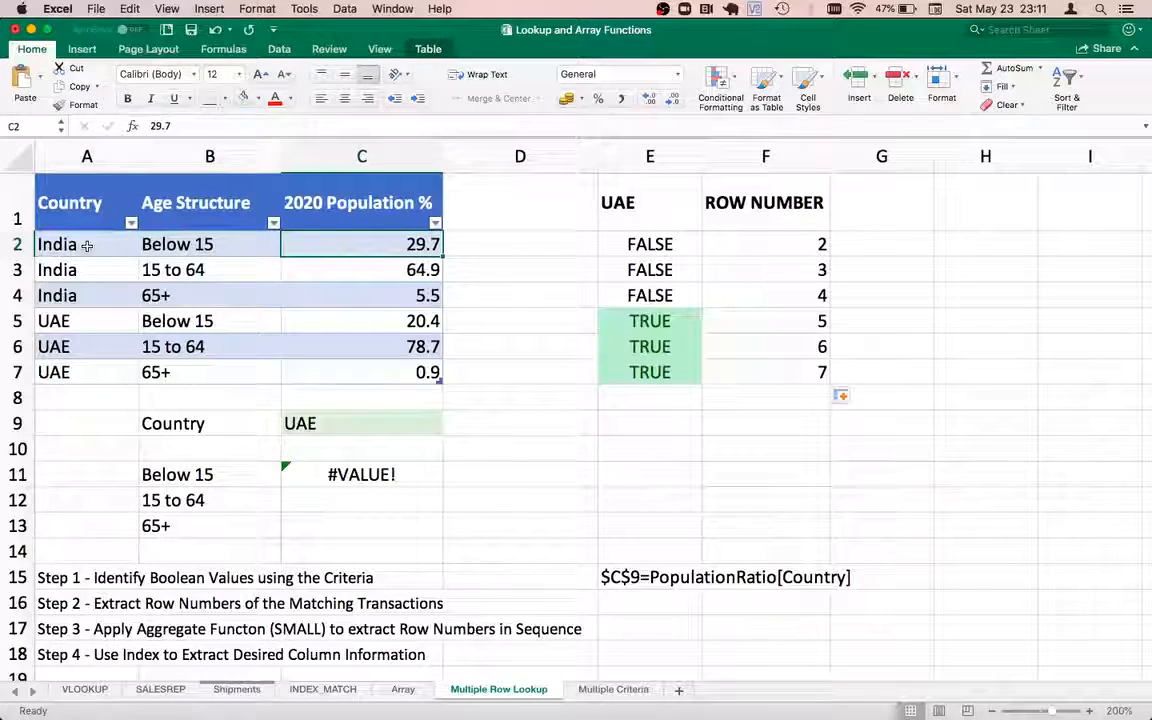
{"action": "key", "text": "Down"}
{"action": "key", "text": "Down"}
{"action": "key", "text": "Down"}
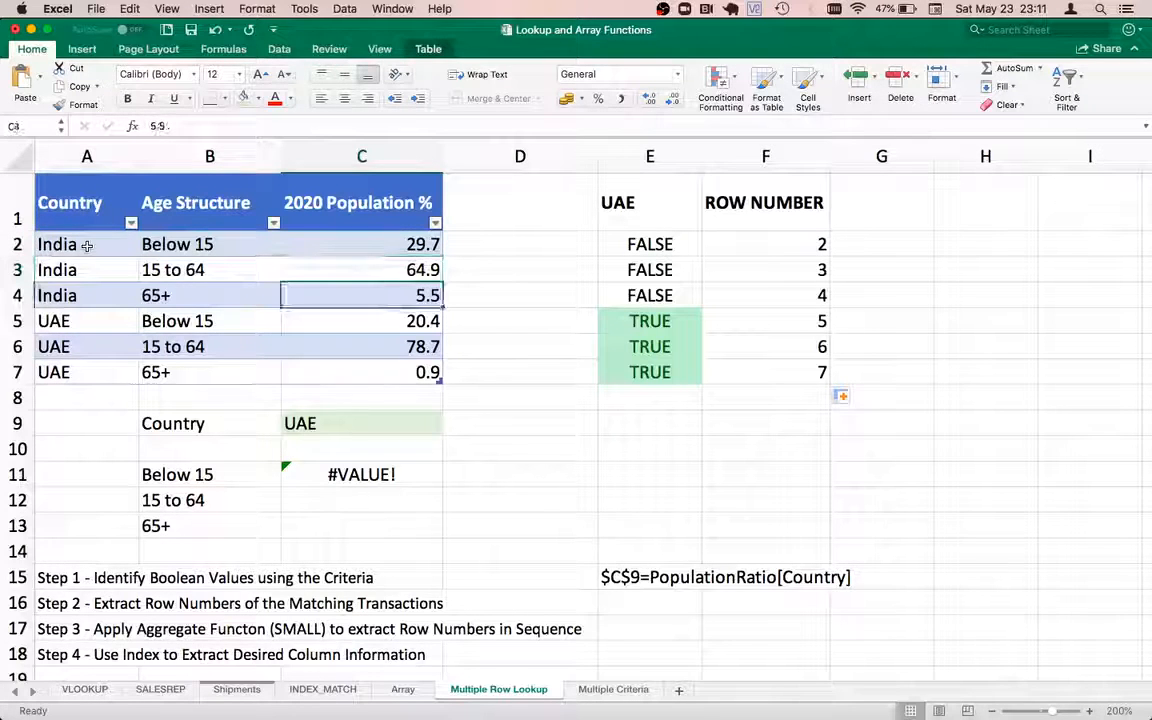
{"action": "key", "text": "Left"}
{"action": "key", "text": "Left"}
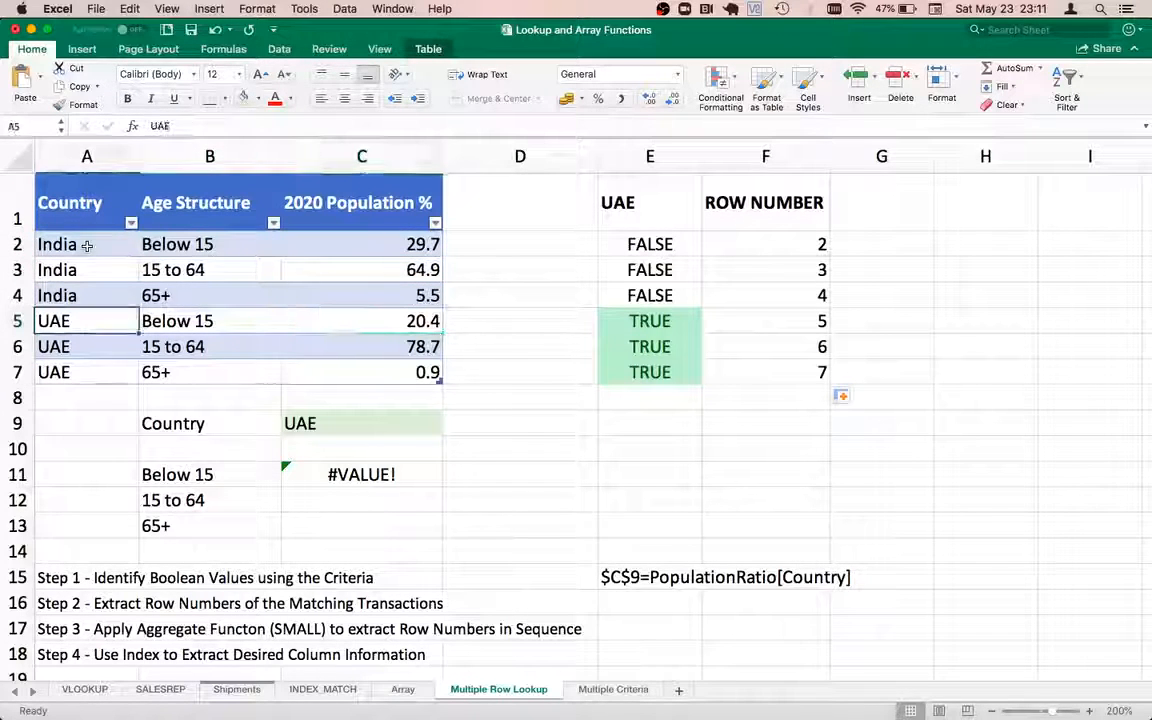
{"action": "key", "text": "Right"}
{"action": "key", "text": "Right"}
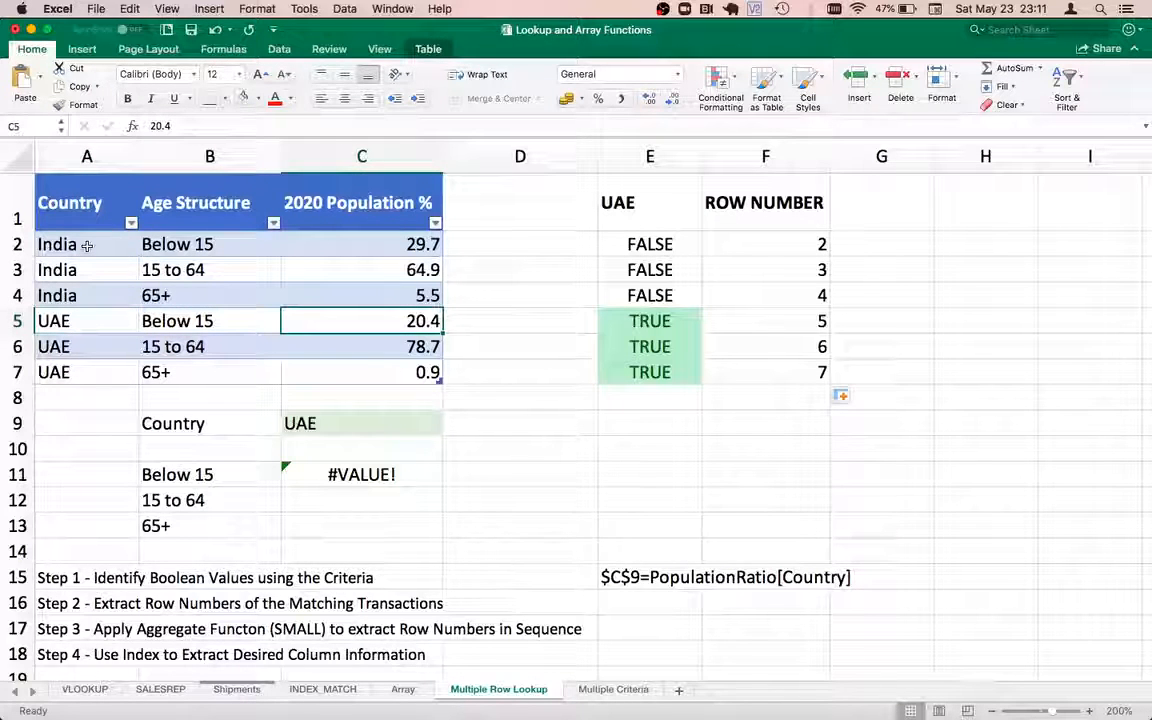
{"action": "key", "text": "Right"}
{"action": "key", "text": "Right"}
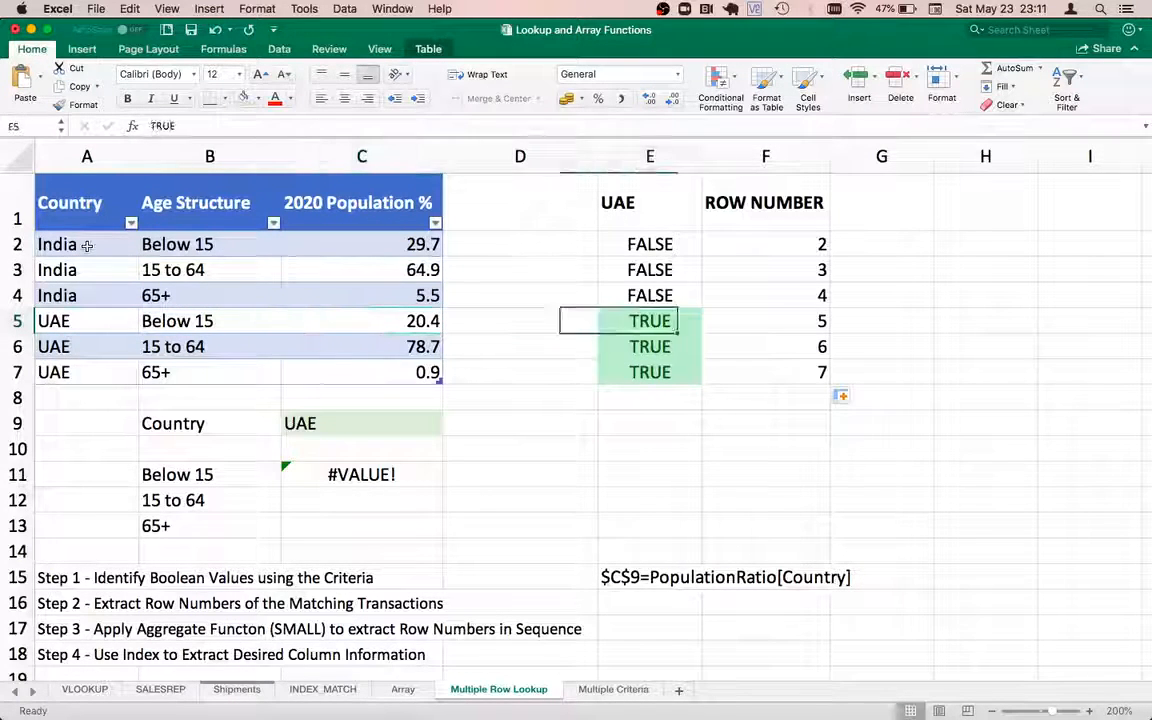
{"action": "key", "text": "Right"}
{"action": "key", "text": "Up"}
{"action": "key", "text": "Up"}
{"action": "key", "text": "Up"}
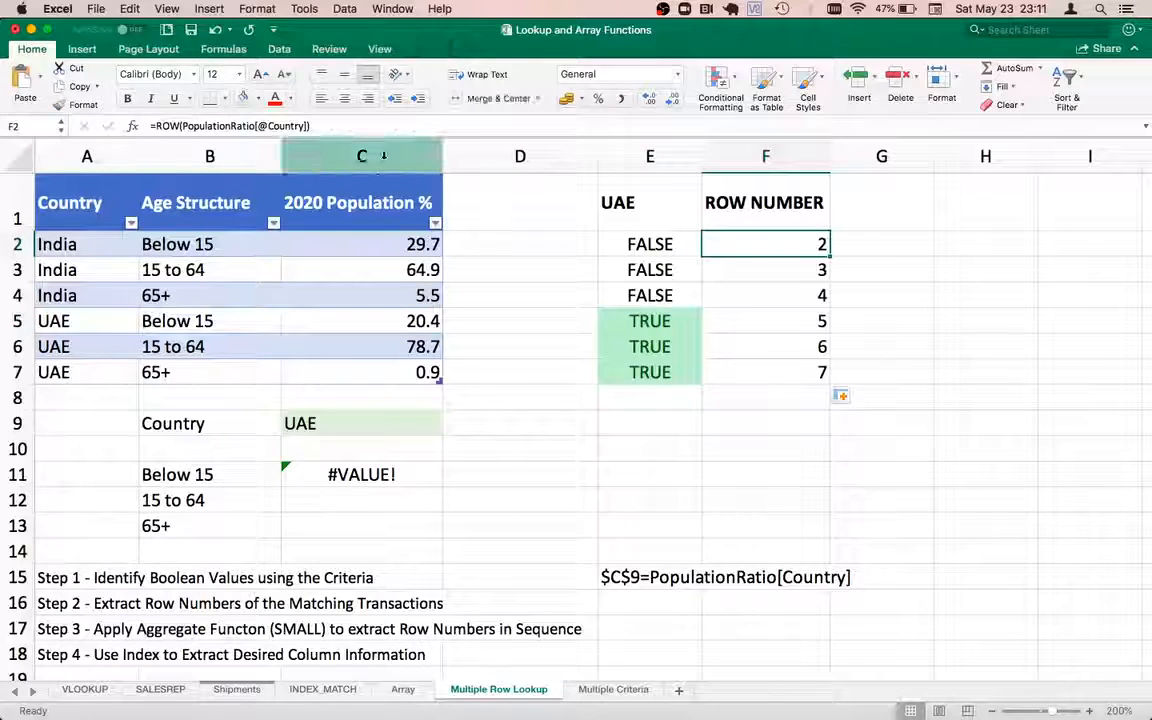
{"action": "left_click", "coordinate": [366, 125]}
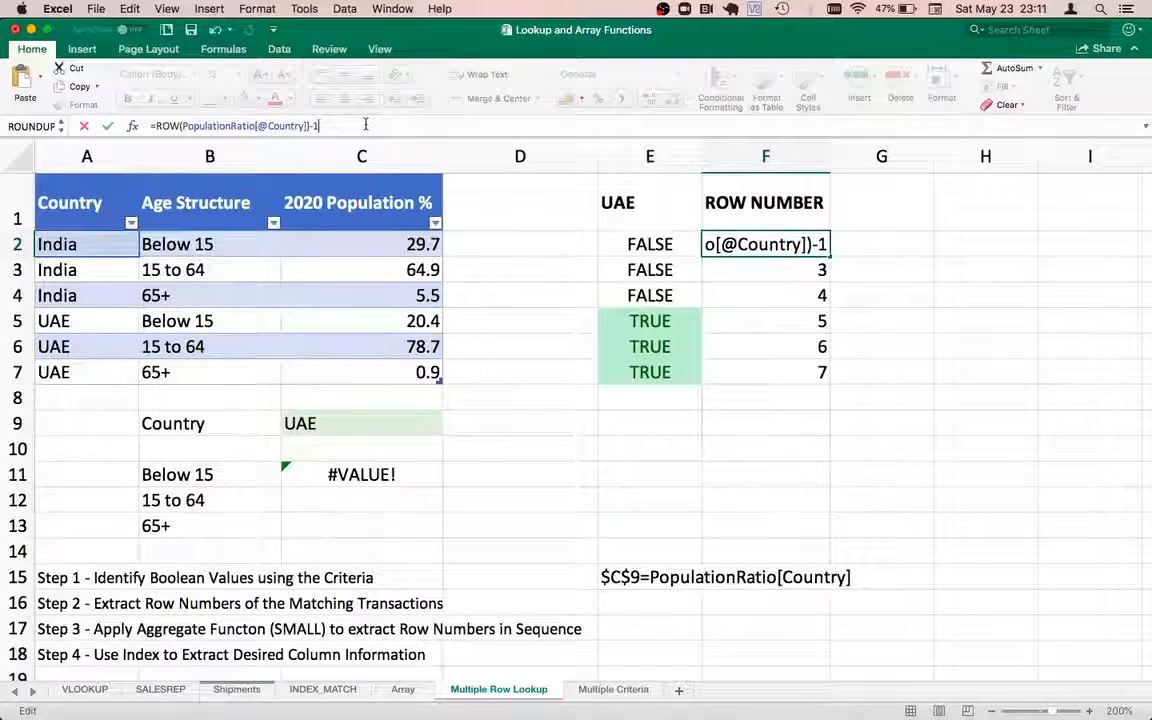
{"action": "key", "text": "Return"}
{"action": "left_click", "coordinate": [795, 245]}
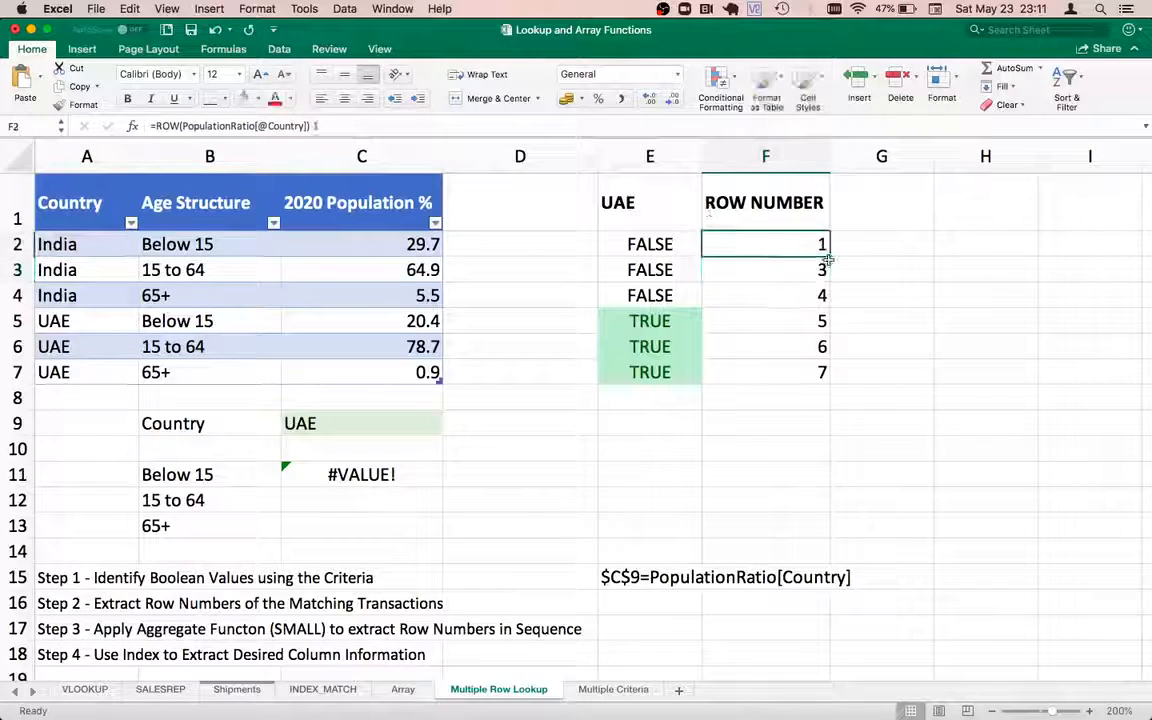
{"action": "left_click_drag", "start_coordinate": [828, 257], "coordinate": [824, 372]}
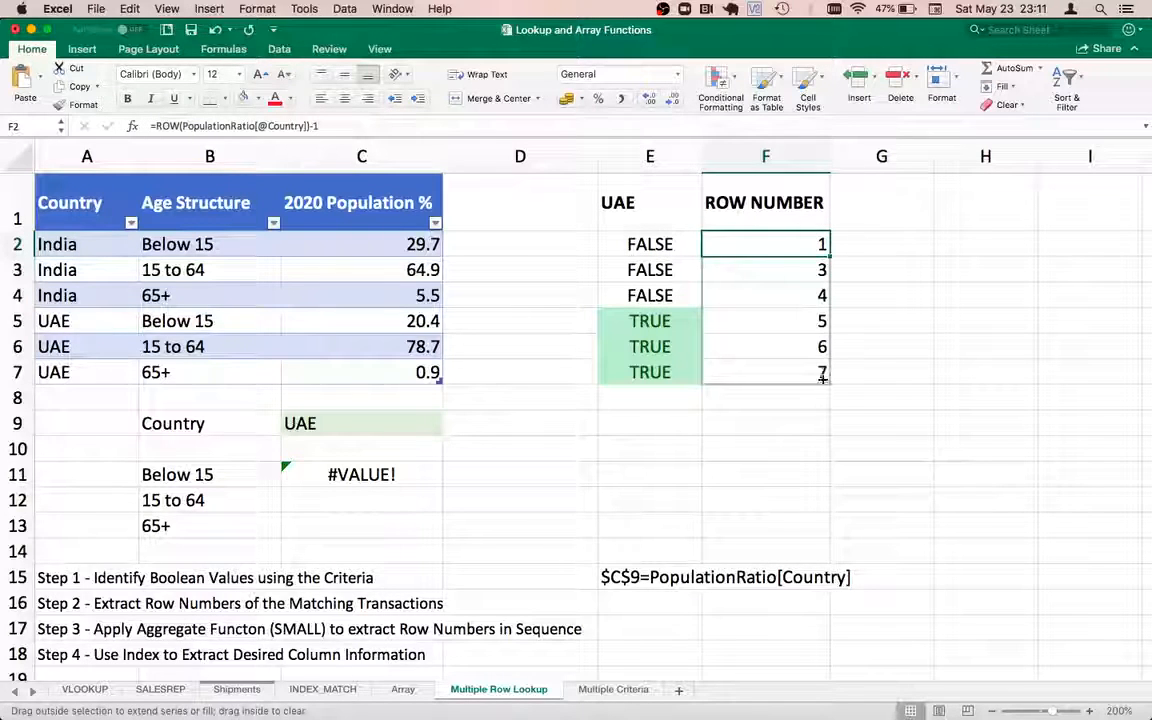
{"action": "left_click", "coordinate": [797, 273]}
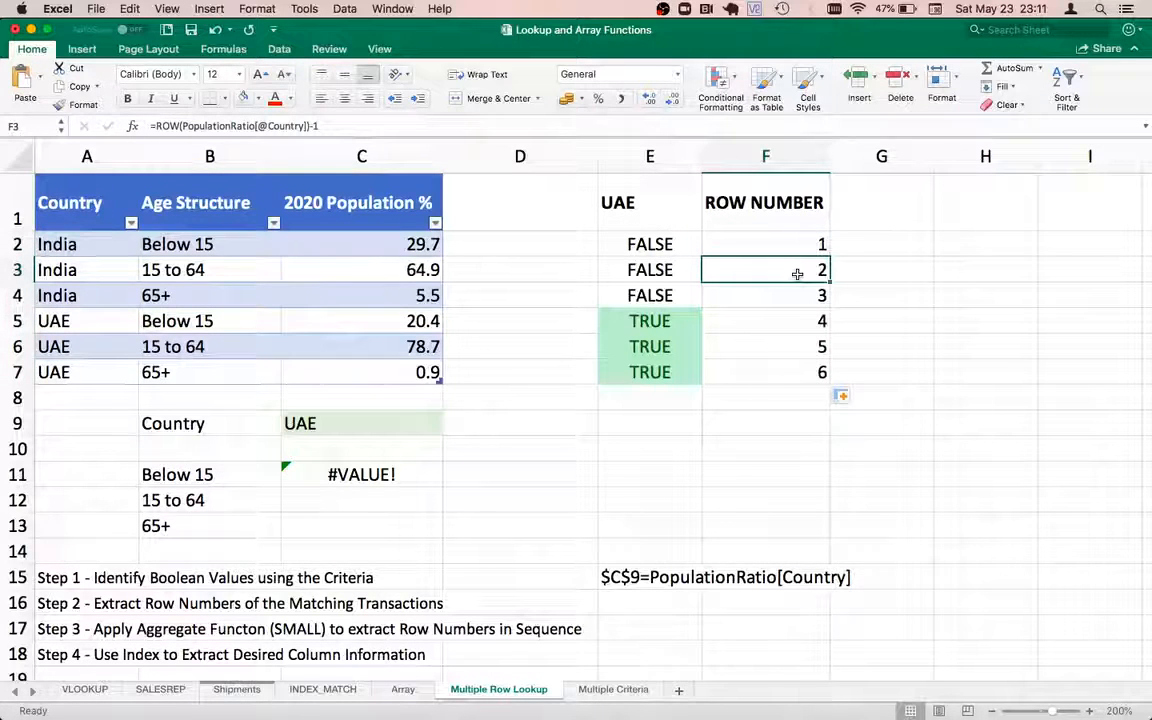
{"action": "key", "text": "Up"}
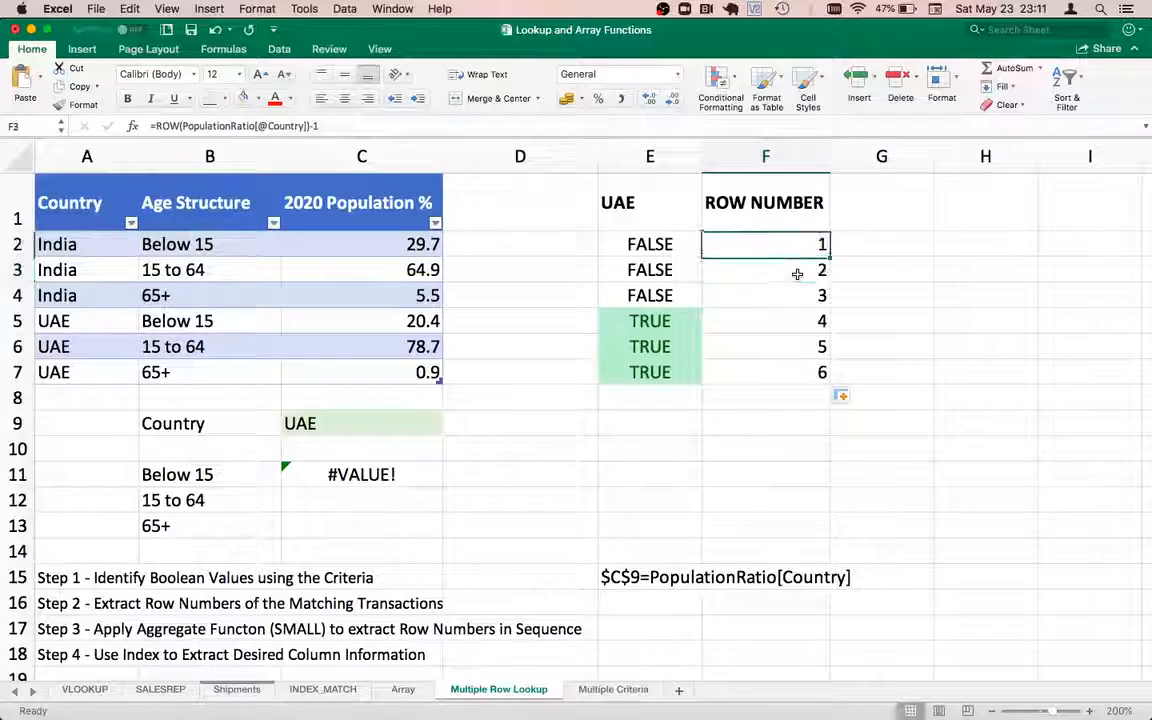
{"action": "key", "text": "Down"}
{"action": "key", "text": "Down"}
{"action": "key", "text": "Down"}
{"action": "key", "text": "Down"}
{"action": "key", "text": "Down"}
{"action": "key", "text": "Up"}
{"action": "key", "text": "Up"}
{"action": "key", "text": "Up"}
{"action": "key", "text": "Up"}
{"action": "key", "text": "Up"}
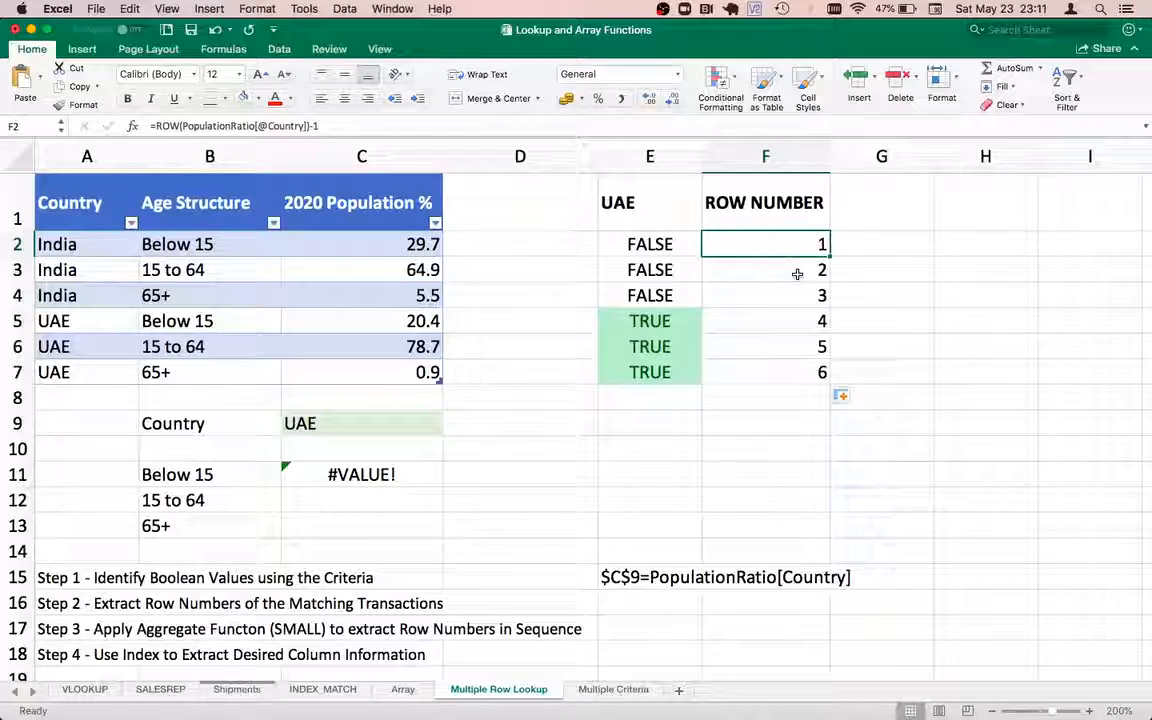
{"action": "key", "text": "Down"}
{"action": "key", "text": "Down"}
{"action": "key", "text": "Left"}
{"action": "key", "text": "Down"}
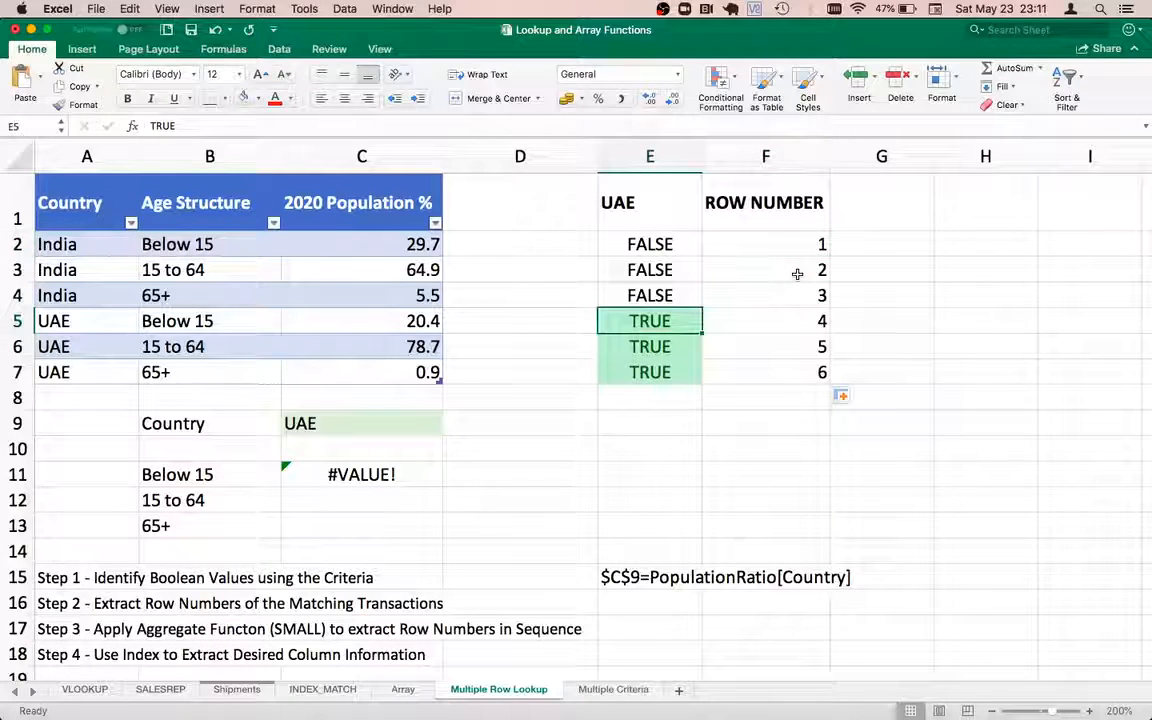
{"action": "key", "text": "Up"}
{"action": "key", "text": "Up"}
{"action": "key", "text": "Up"}
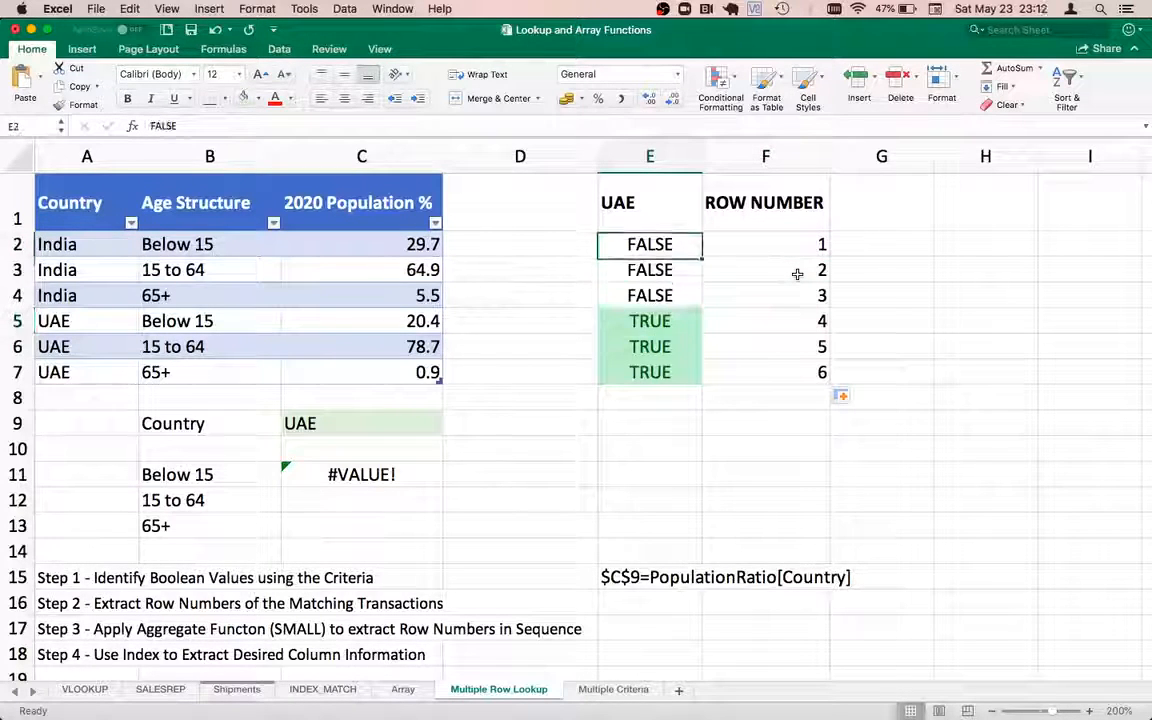
{"action": "key", "text": "Right"}
{"action": "key", "text": "Down"}
{"action": "key", "text": "Down"}
{"action": "key", "text": "Up"}
{"action": "key", "text": "Up"}
{"action": "key", "text": "Left"}
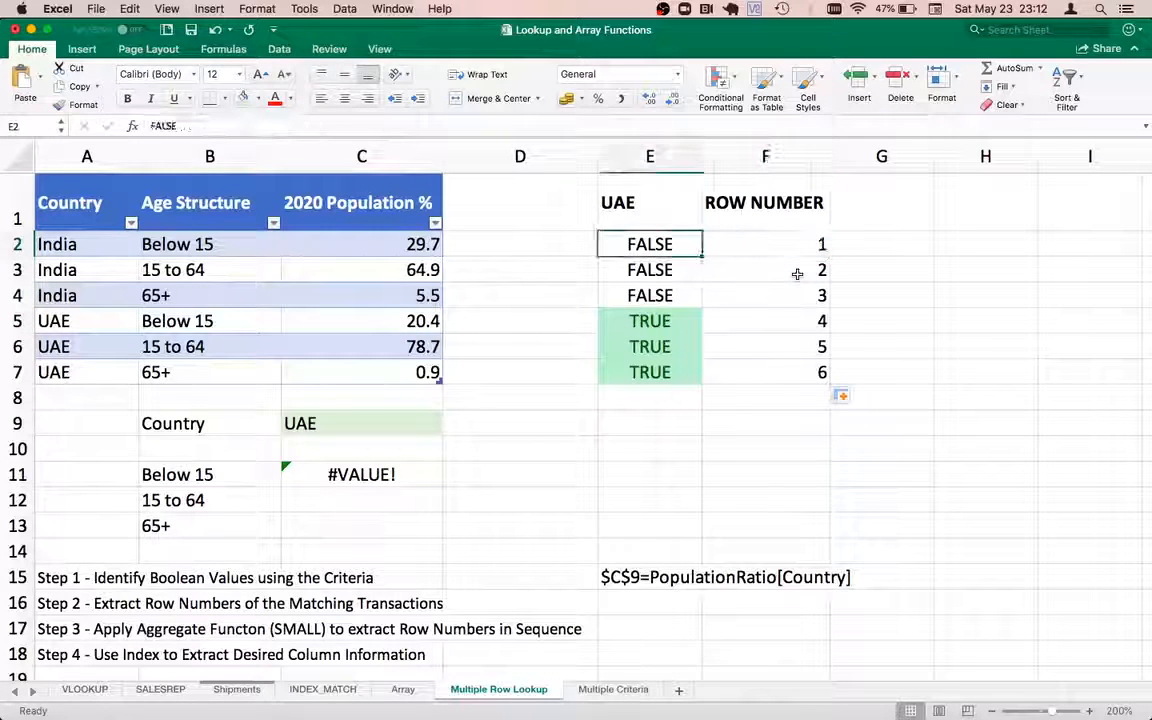
{"action": "key", "text": "Up"}
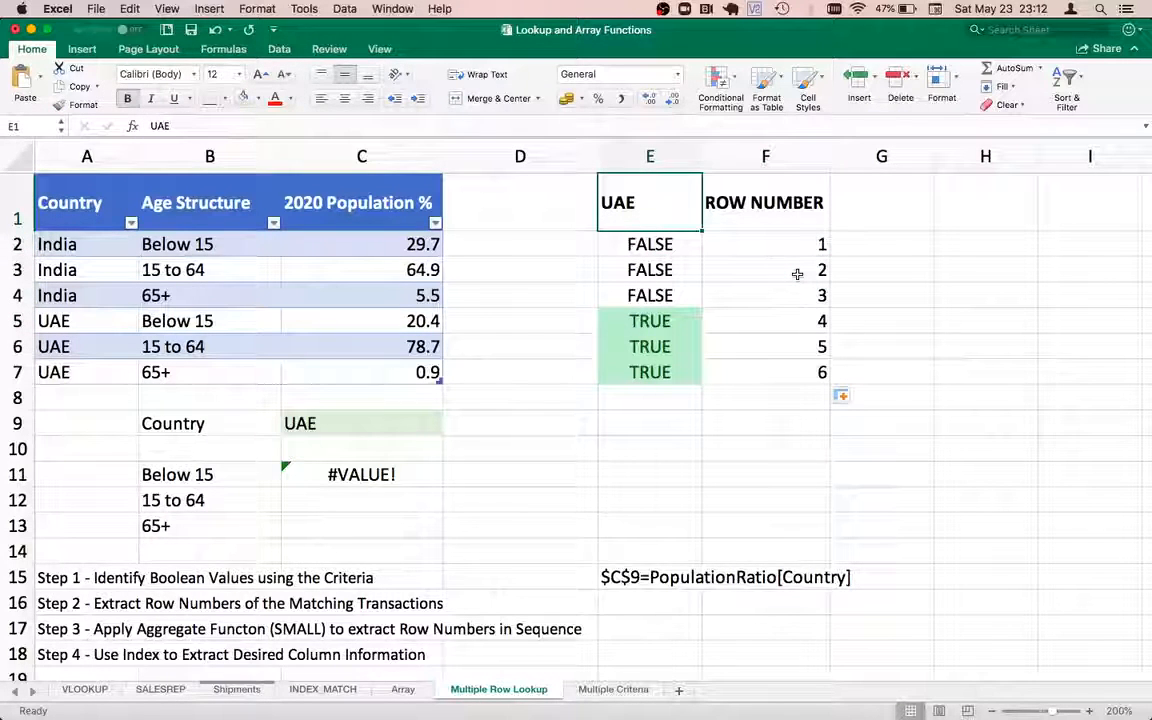
{"action": "key", "text": "Right"}
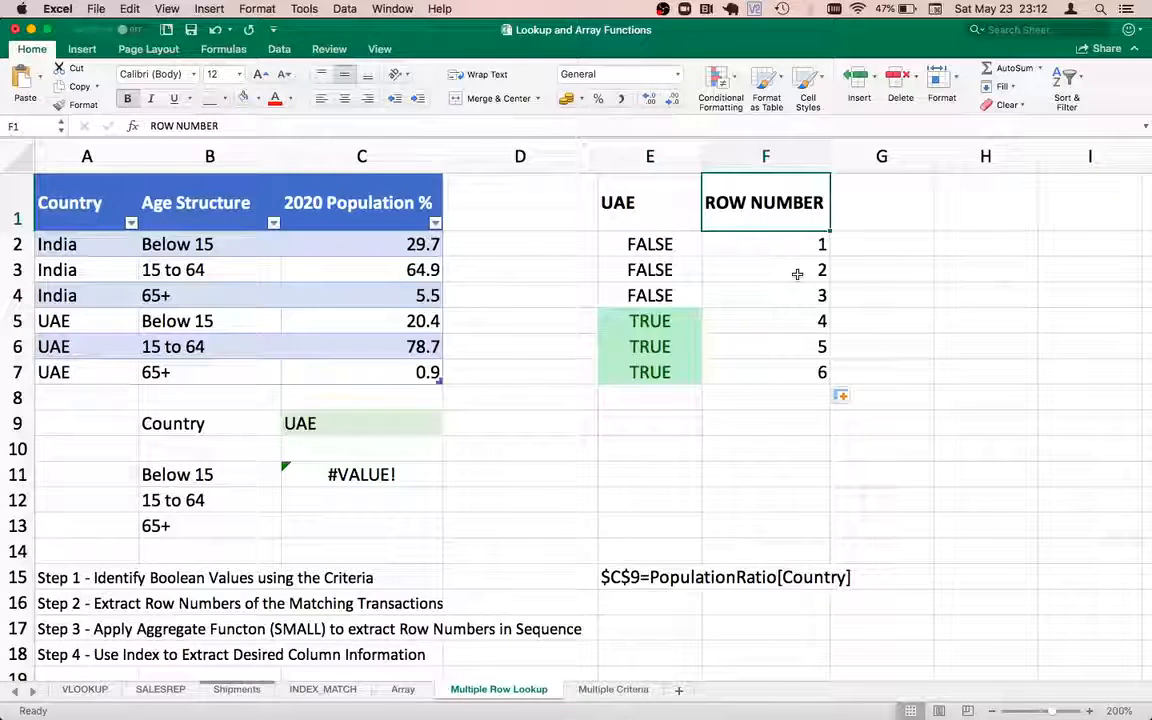
{"action": "key", "text": "Left"}
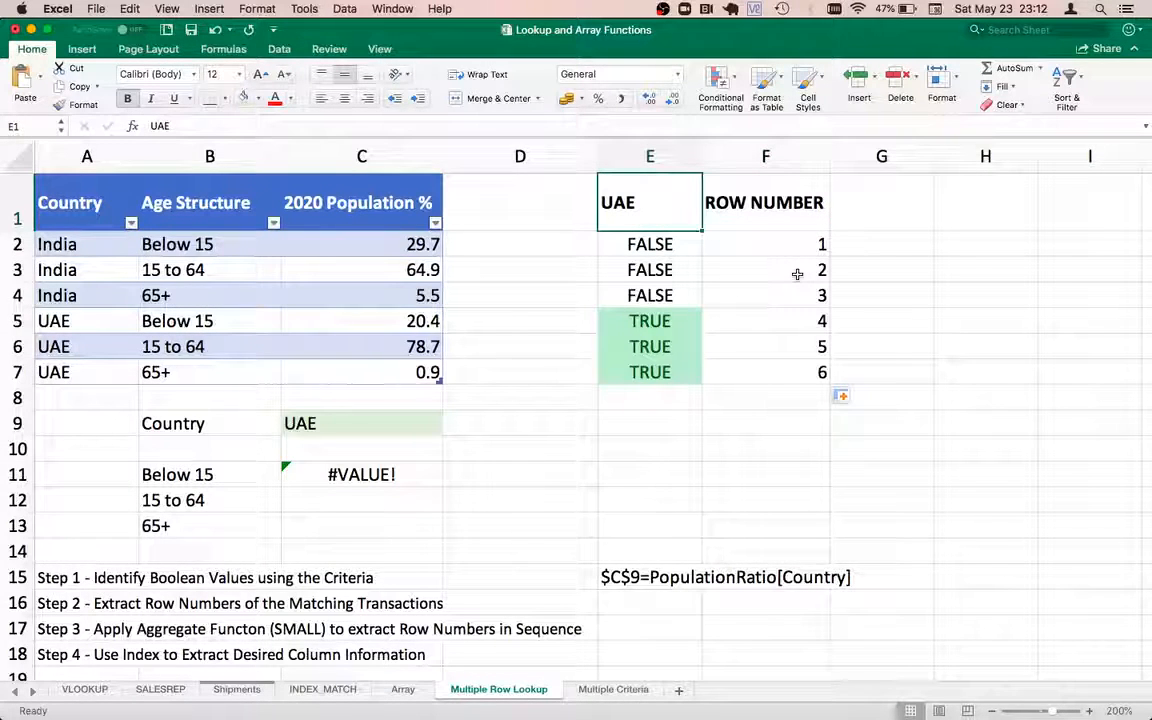
{"action": "key", "text": "Down"}
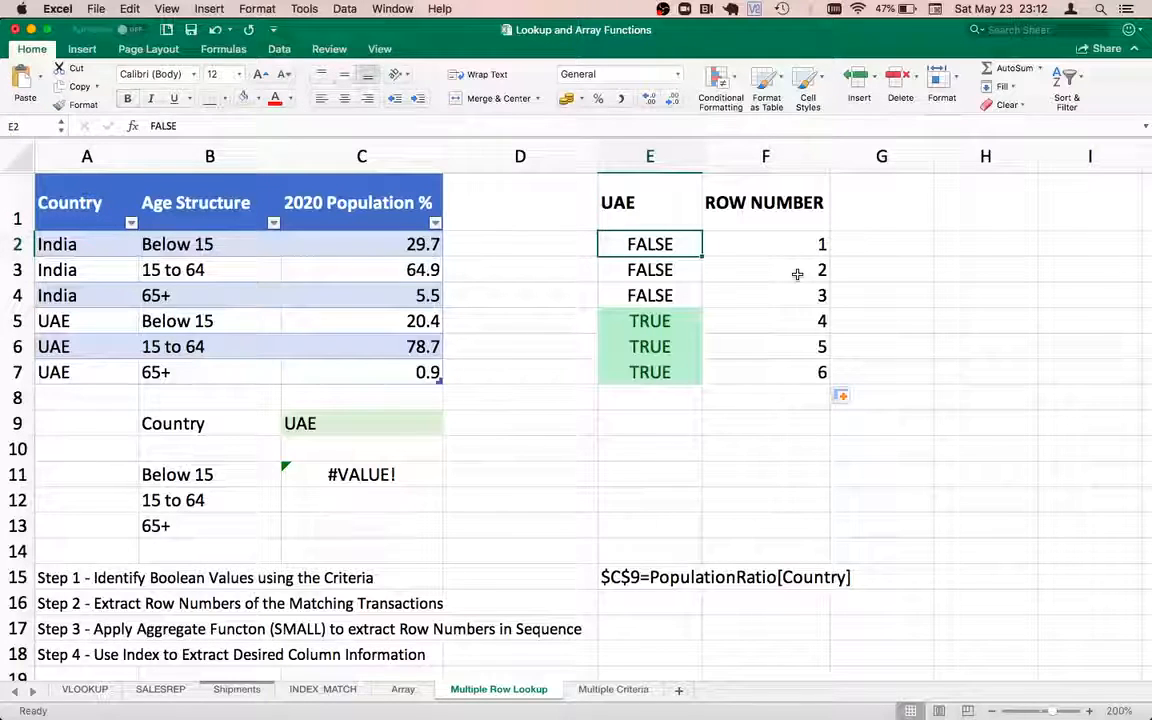
{"action": "key", "text": "Left"}
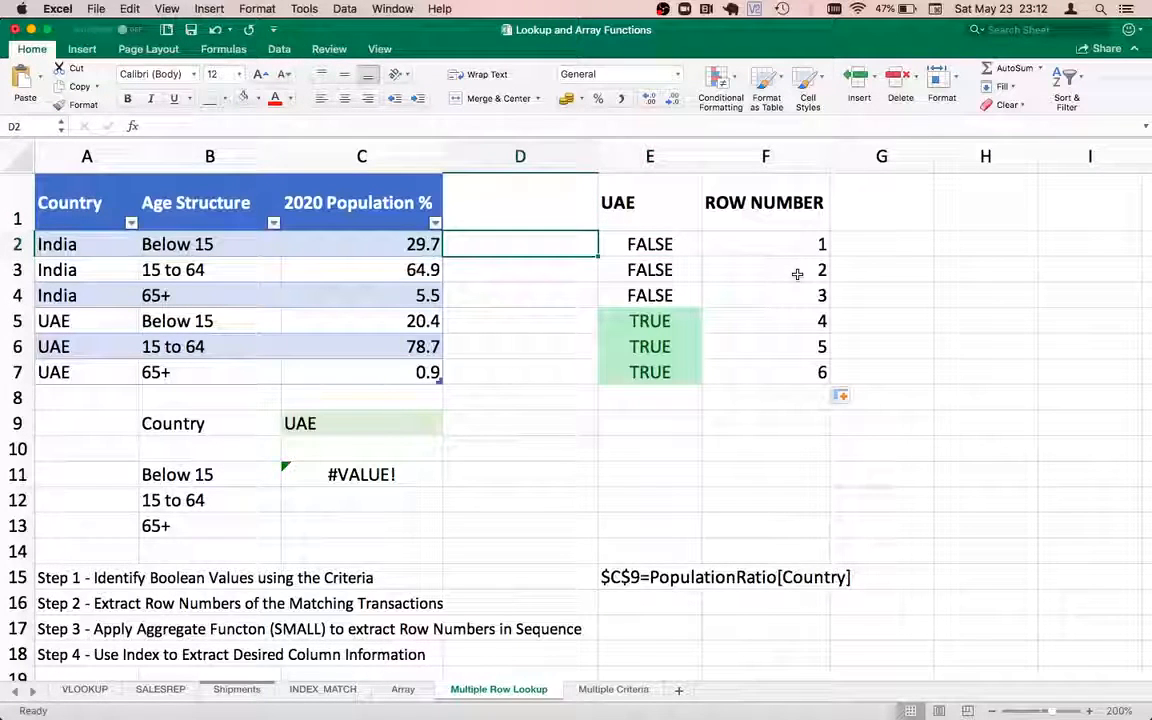
{"action": "type", "text": "0"}
{"action": "key", "text": "Return"}
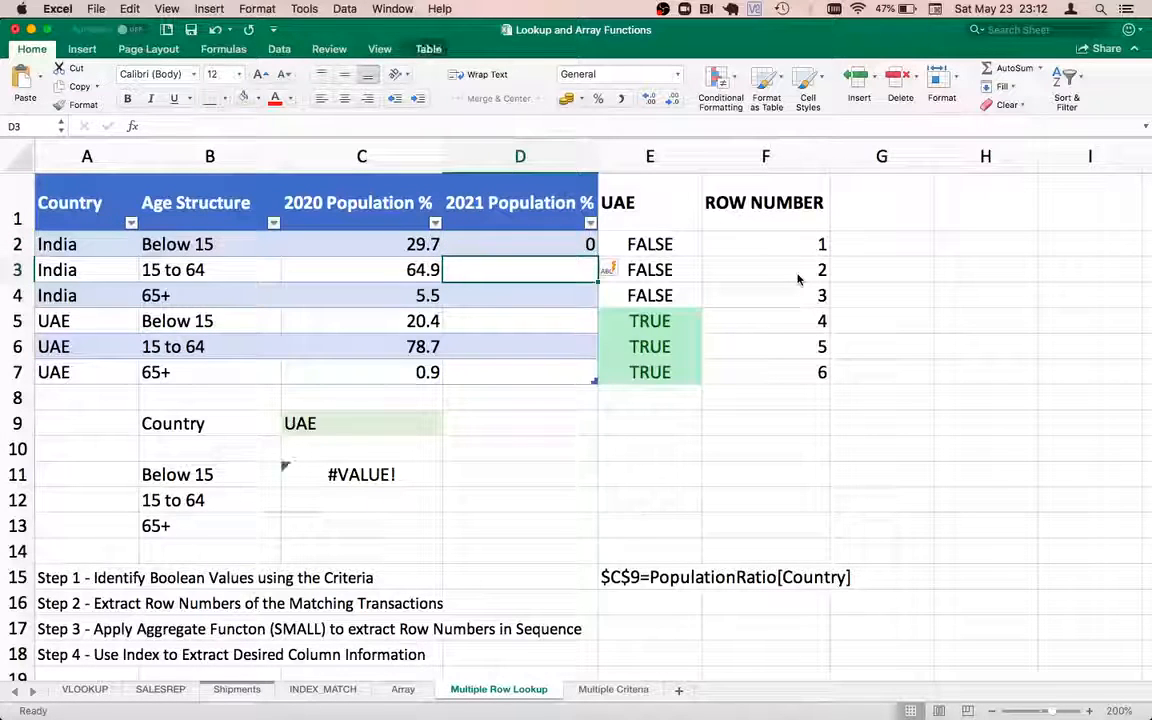
{"action": "key", "text": "super+z"}
{"action": "key", "text": "Right"}
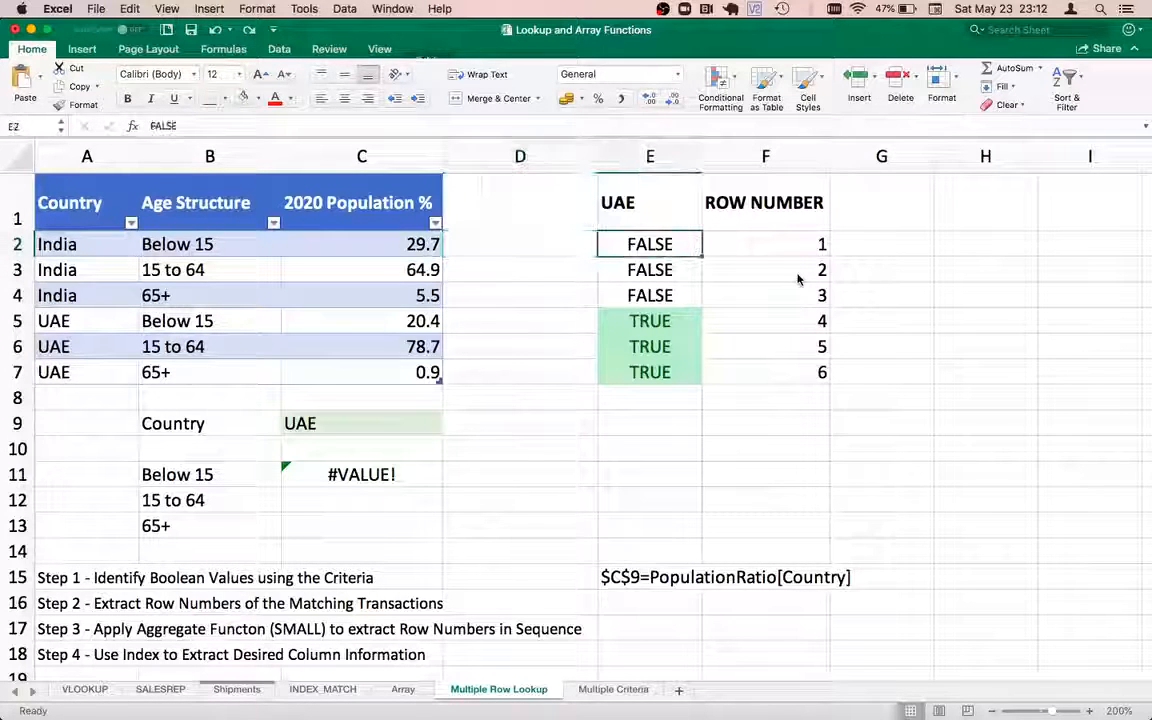
{"action": "key", "text": "Down"}
{"action": "key", "text": "Down"}
{"action": "key", "text": "Down"}
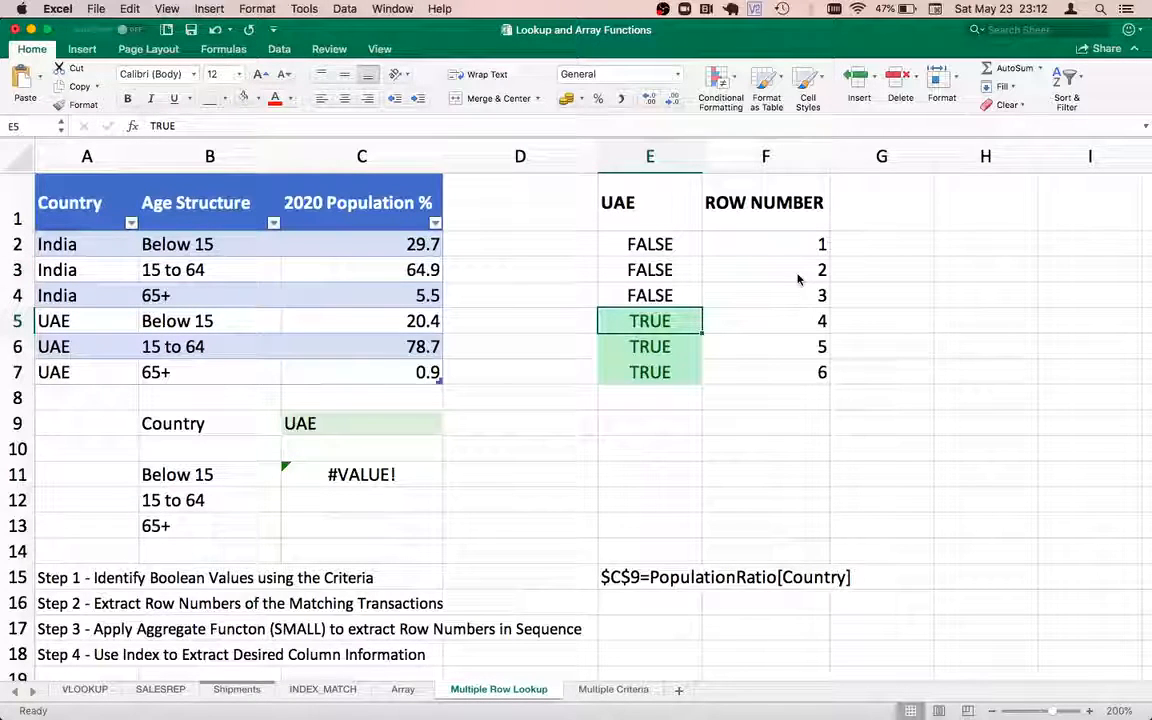
{"action": "key", "text": "Down"}
{"action": "key", "text": "Up"}
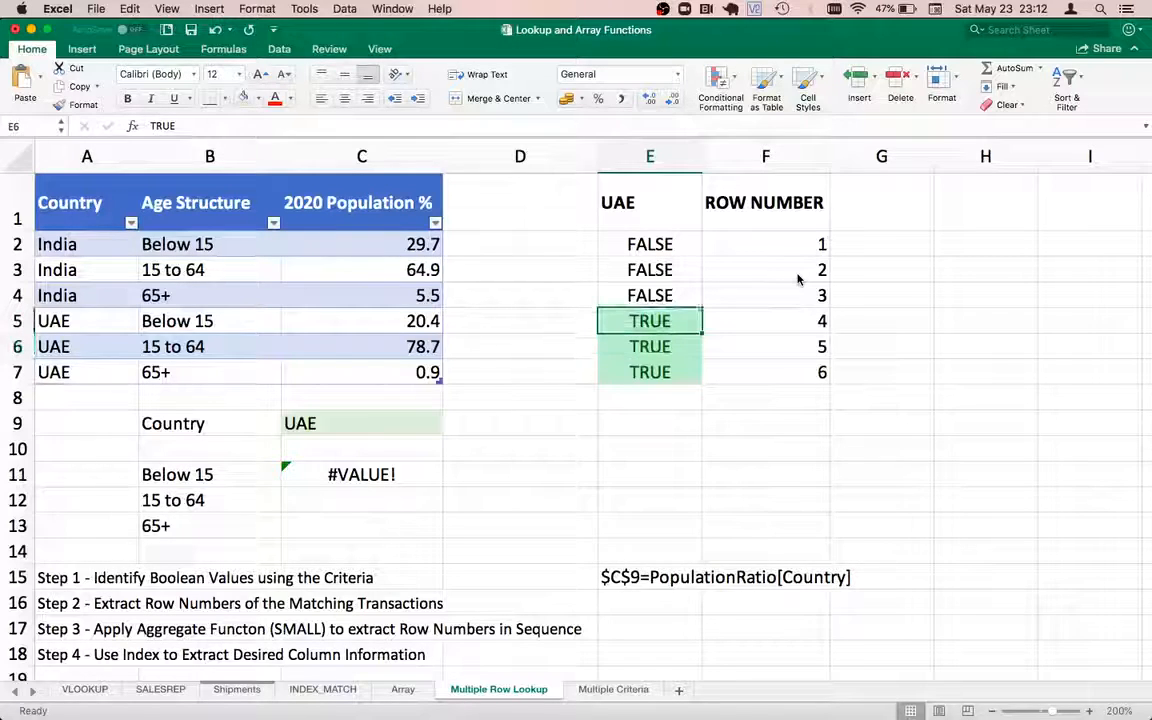
{"action": "key", "text": "Right"}
{"action": "key", "text": "Up"}
{"action": "key", "text": "Up"}
{"action": "key", "text": "Up"}
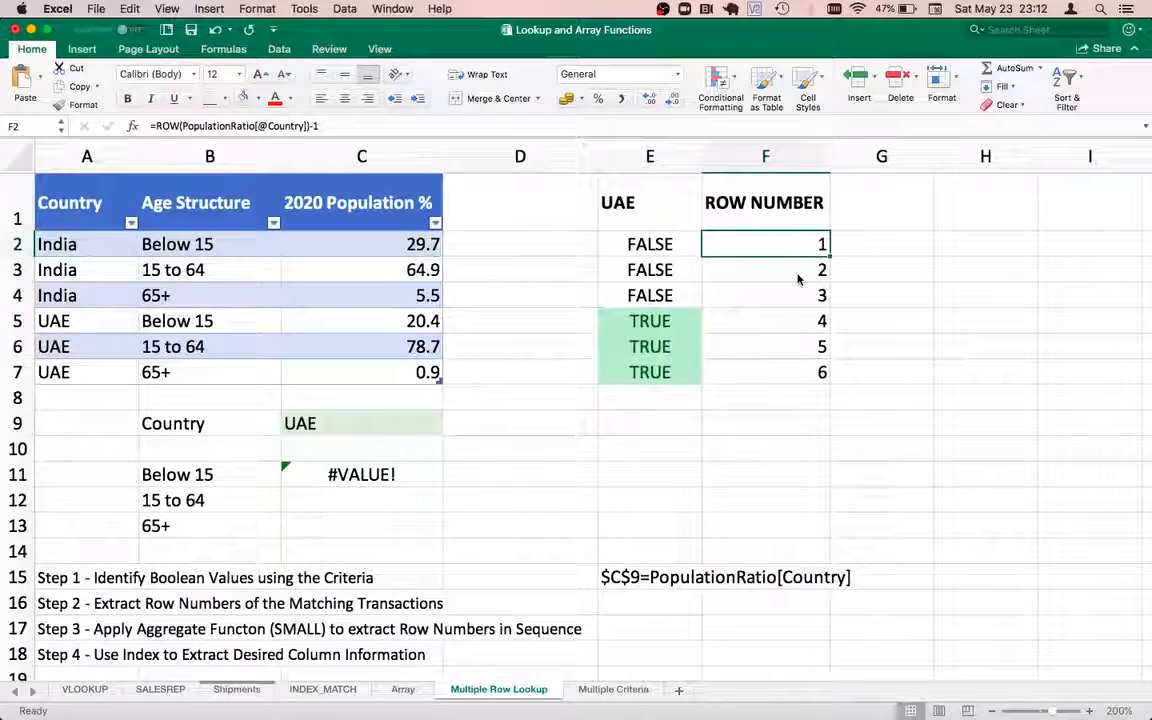
{"action": "key", "text": "Left"}
{"action": "key", "text": "Right"}
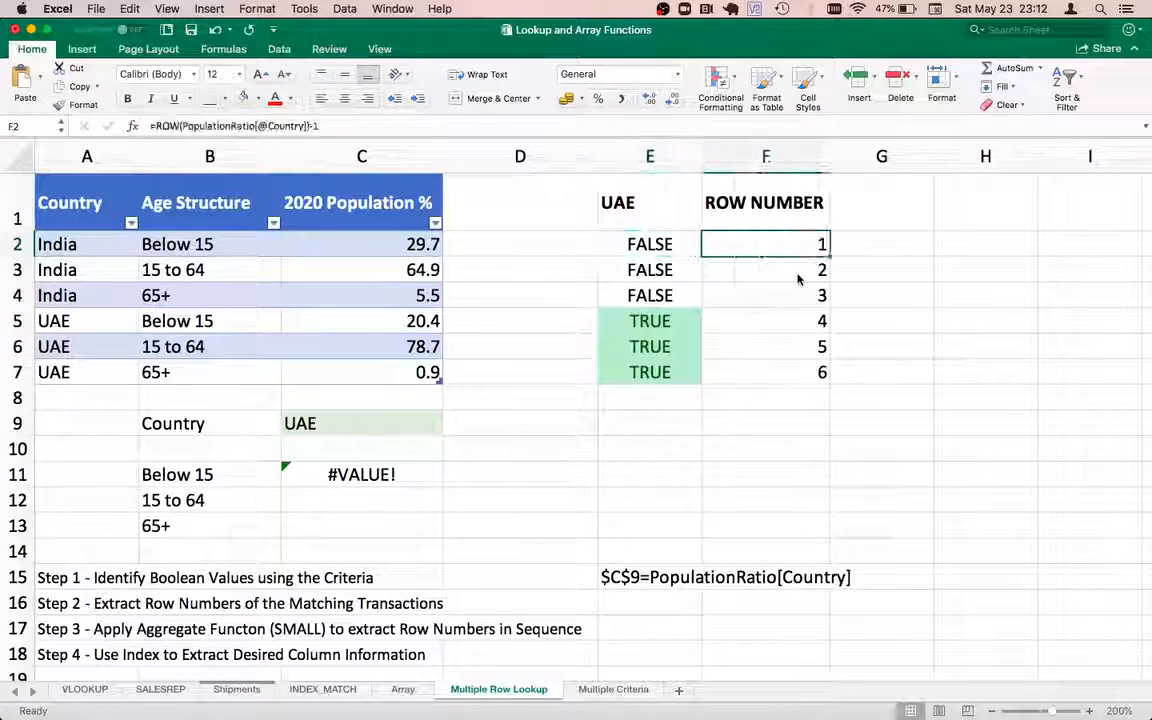
{"action": "key", "text": "Down"}
{"action": "key", "text": "Down"}
{"action": "key", "text": "Down"}
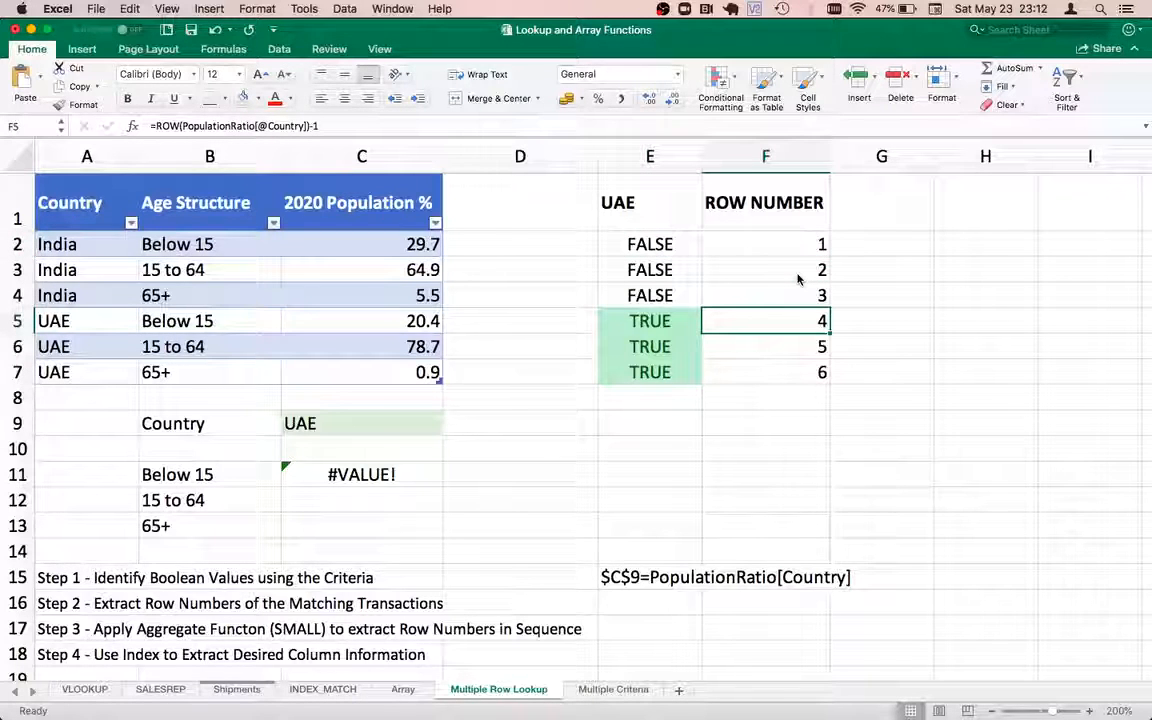
{"action": "key", "text": "Left"}
{"action": "key", "text": "Right"}
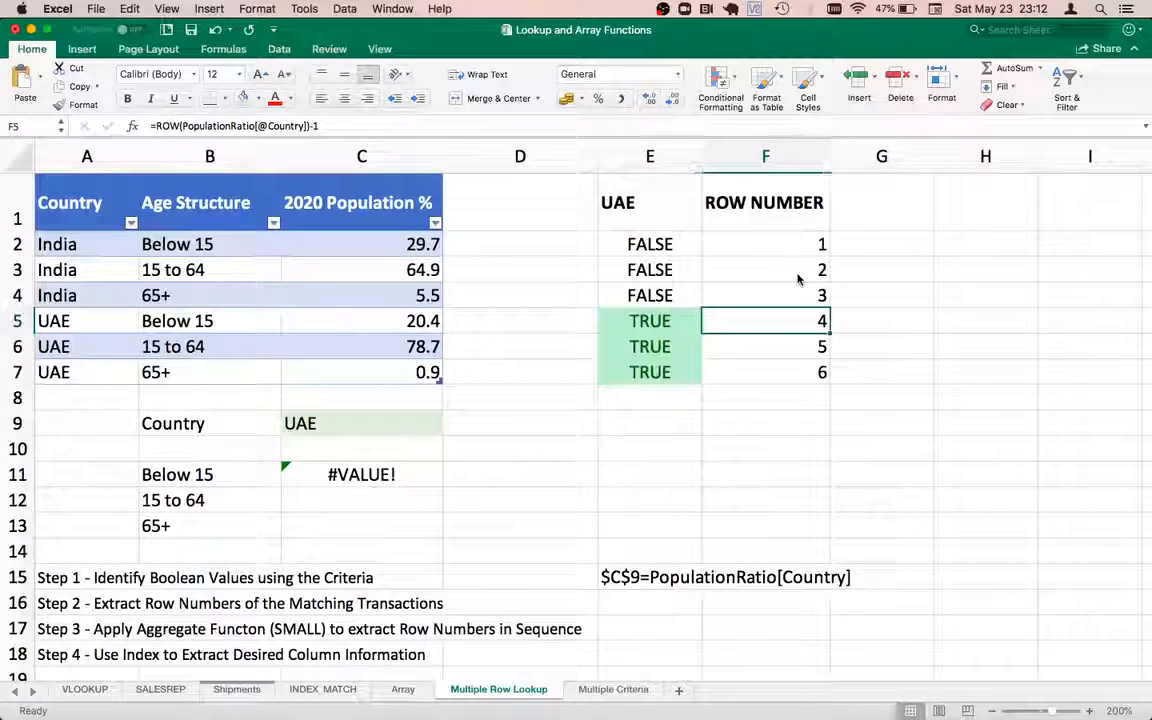
{"action": "key", "text": "Up"}
{"action": "key", "text": "Up"}
{"action": "key", "text": "Up"}
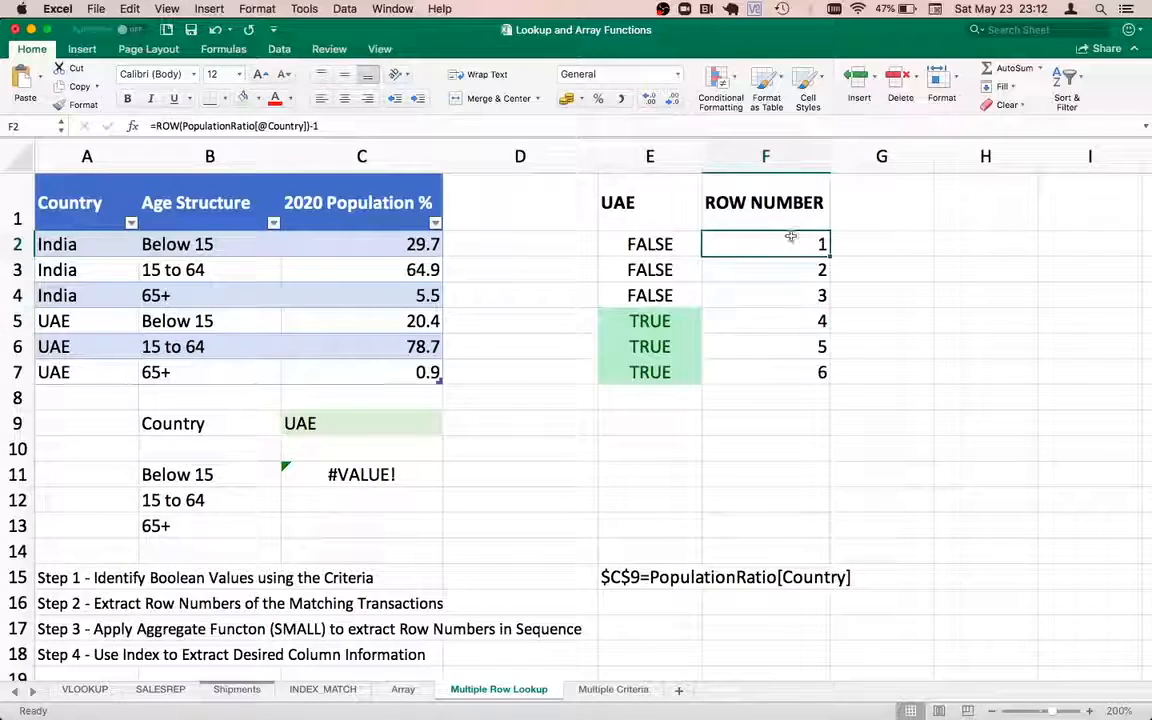
{"action": "key", "text": "Up"}
Rename the column F header from ROW NUMBER to ROW/(UAE)
{"action": "double_click", "coordinate": [806, 204]}
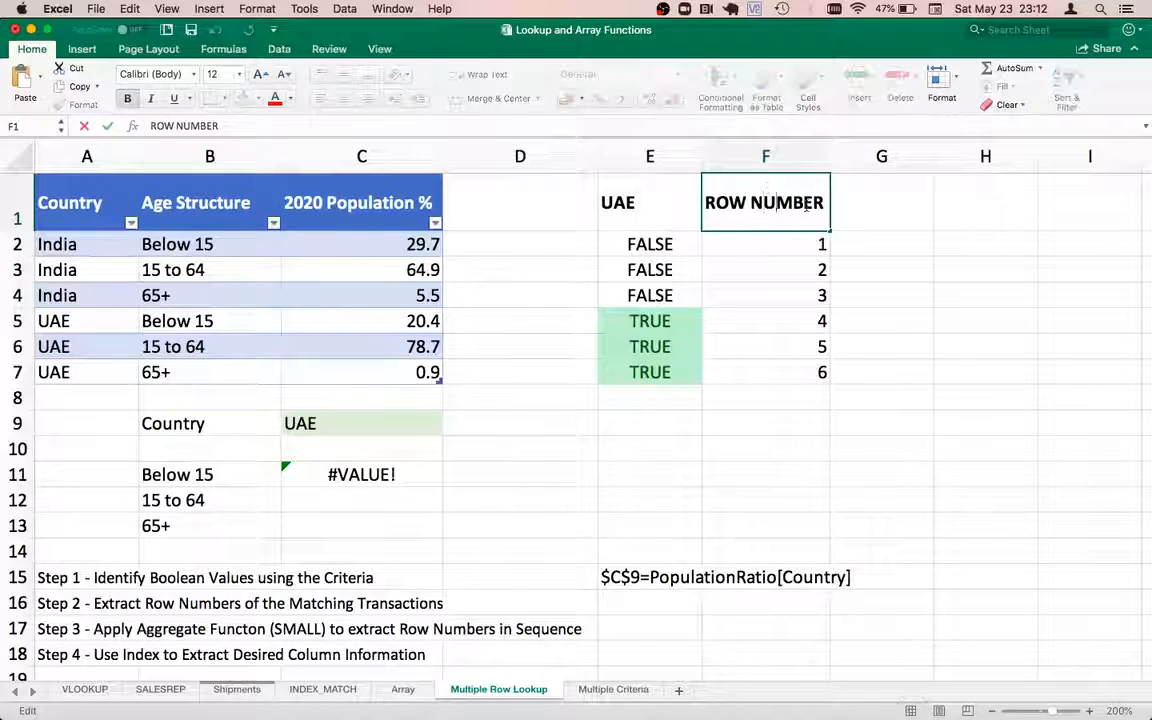
{"action": "key", "text": "BackSpace"}
{"action": "key", "text": "BackSpace"}
{"action": "key", "text": "BackSpace"}
{"action": "key", "text": "BackSpace"}
{"action": "key", "text": "BackSpace"}
{"action": "key", "text": "BackSpace"}
{"action": "key", "text": "BackSpace"}
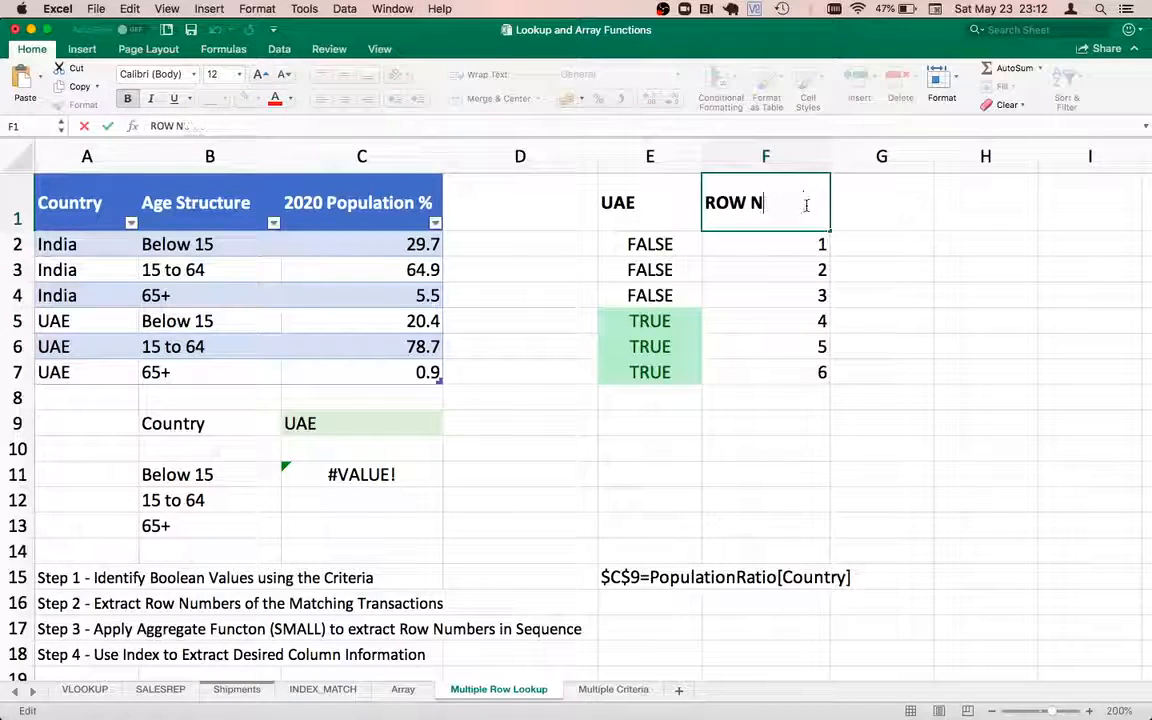
{"action": "type", "text": "/"}
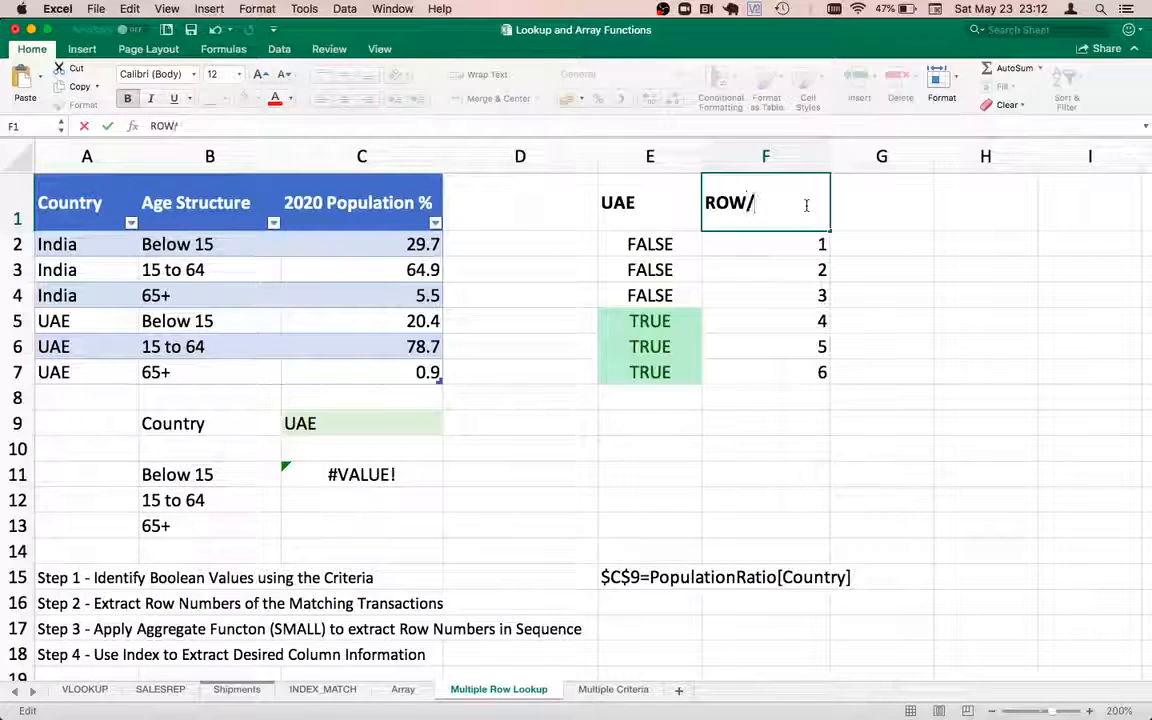
{"action": "type", "text": "(UAE"}
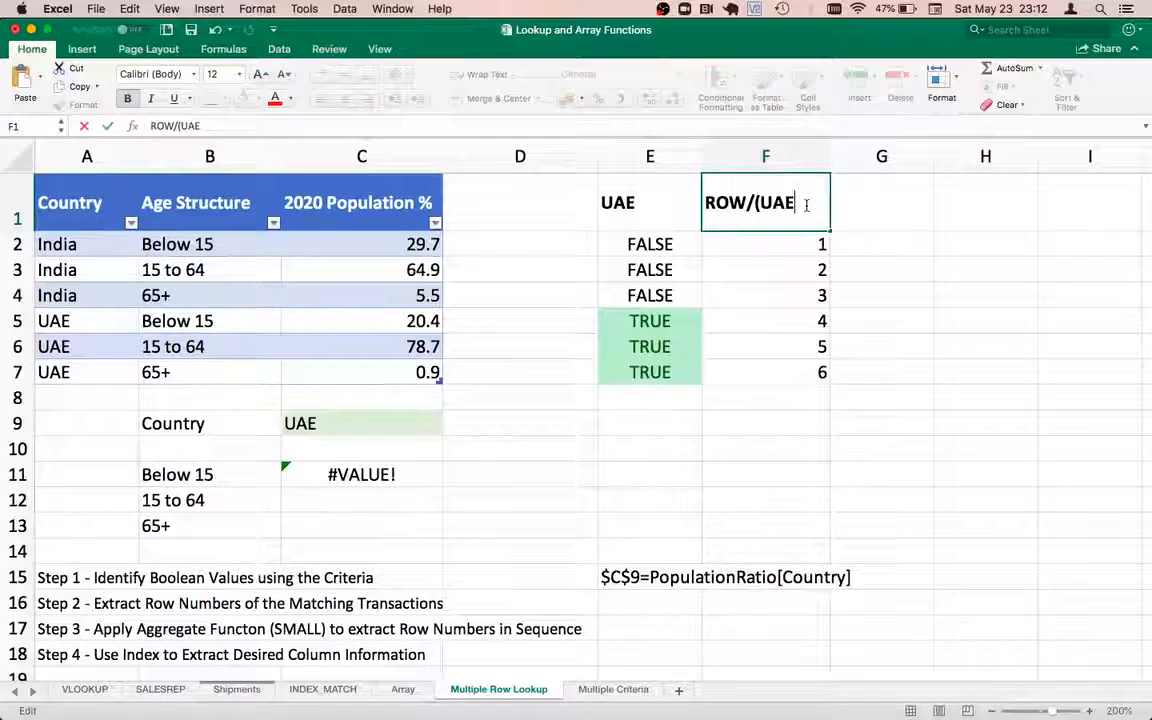
{"action": "type", "text": ")"}
{"action": "key", "text": "Return"}
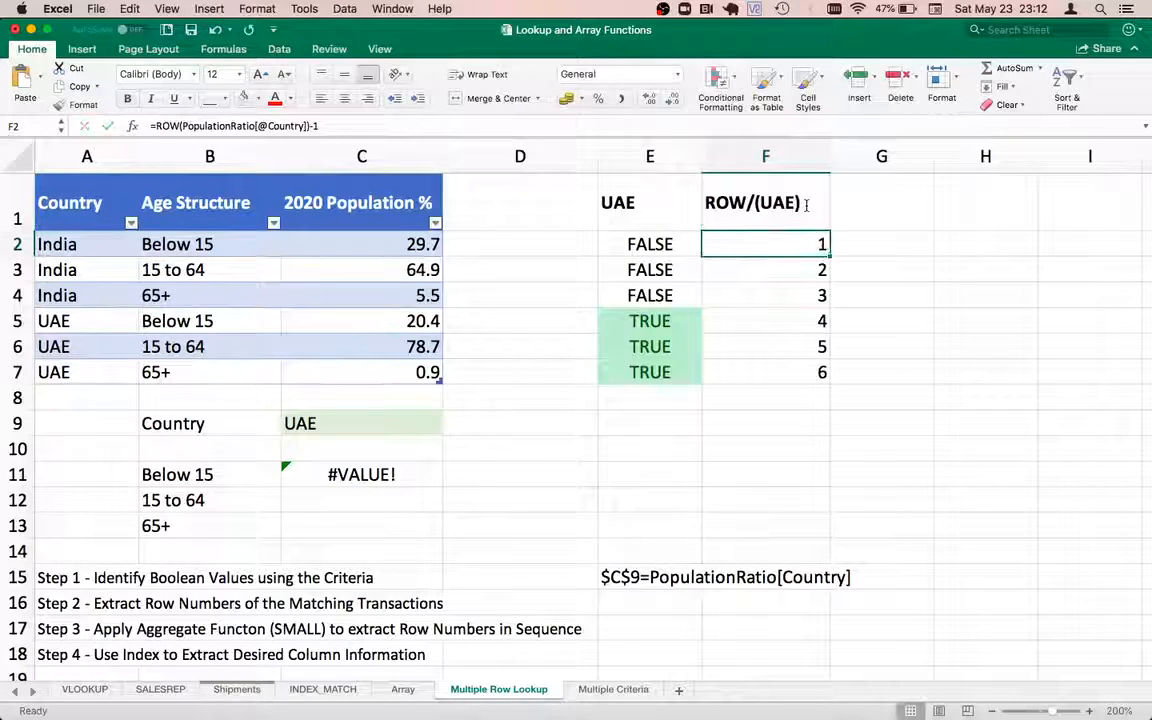
Divide F2's row number by E2 and fill to F7, giving #DIV/0! for India and 4, 5, 6 for UAE
{"action": "left_click", "coordinate": [366, 128]}
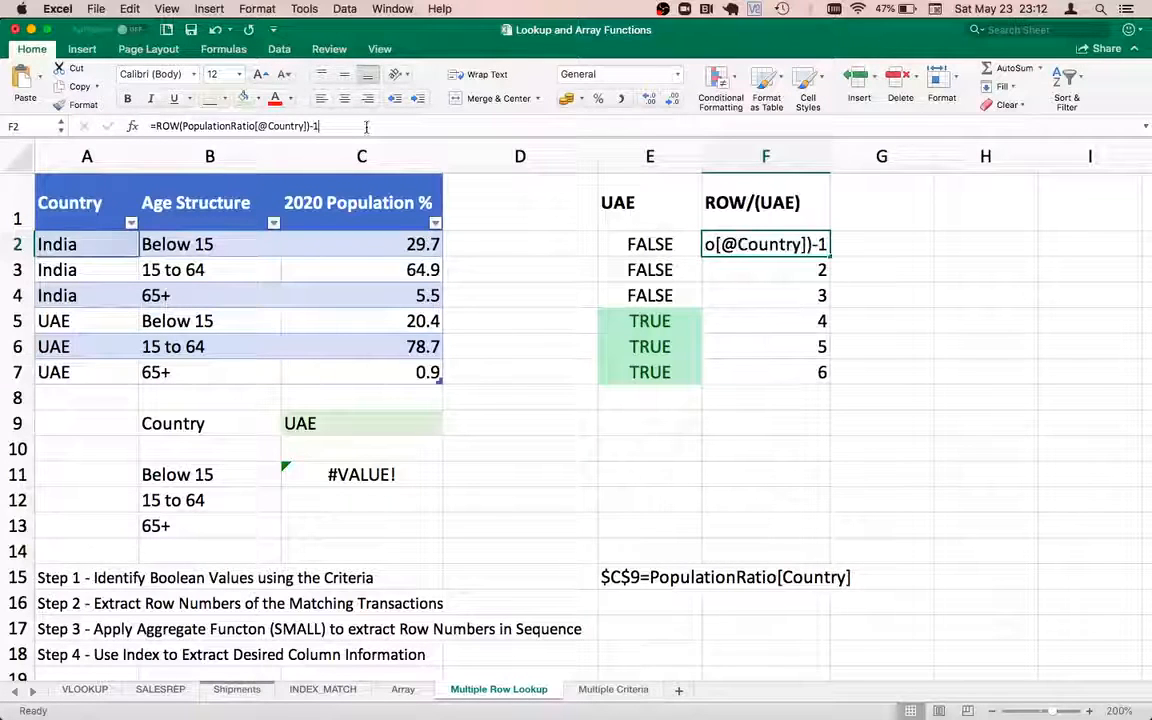
{"action": "key", "text": "Escape"}
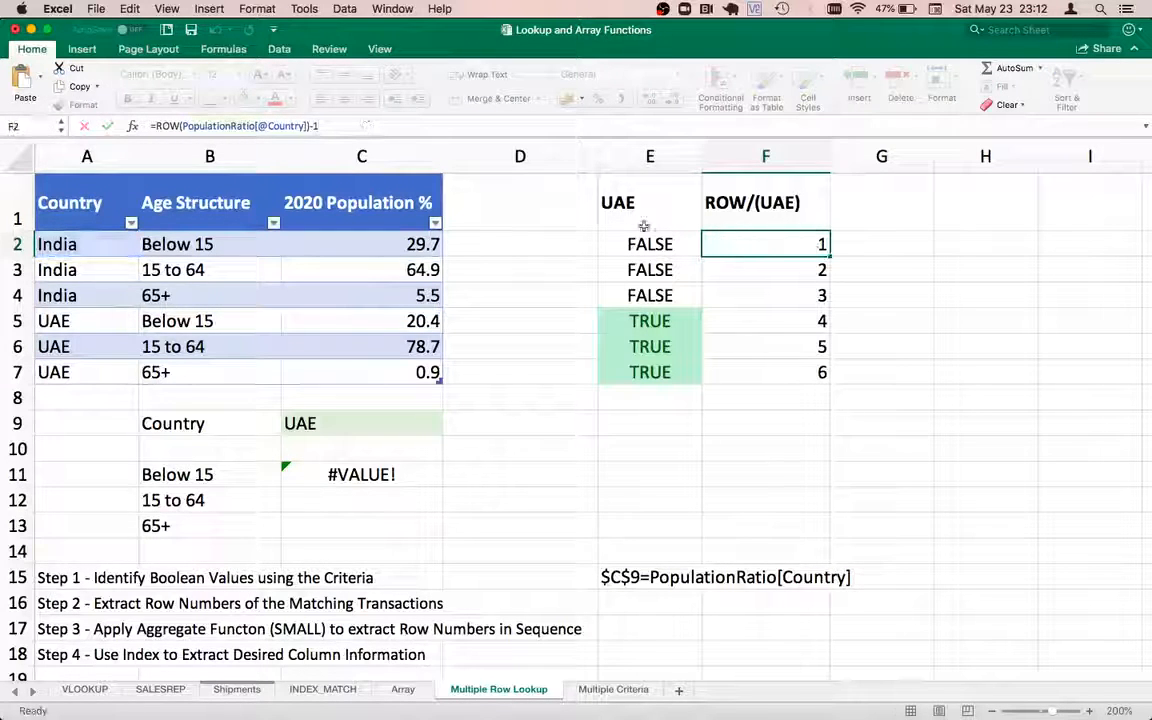
{"action": "double_click", "coordinate": [813, 244]}
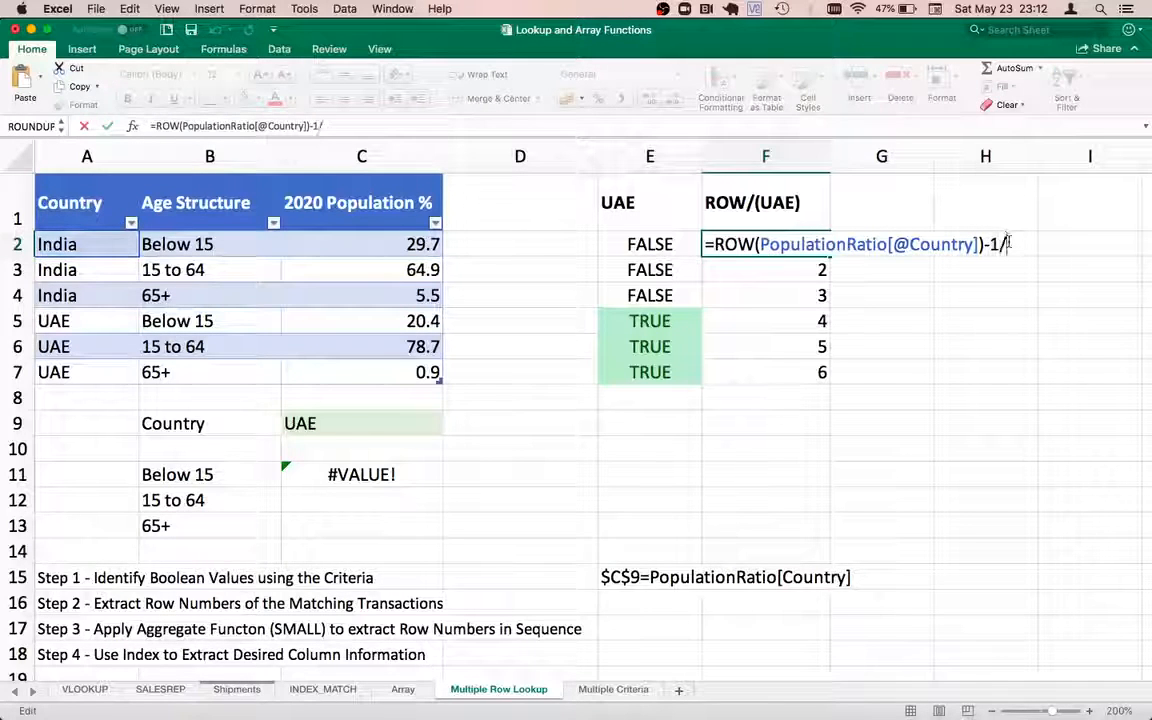
{"action": "left_click", "coordinate": [655, 244]}
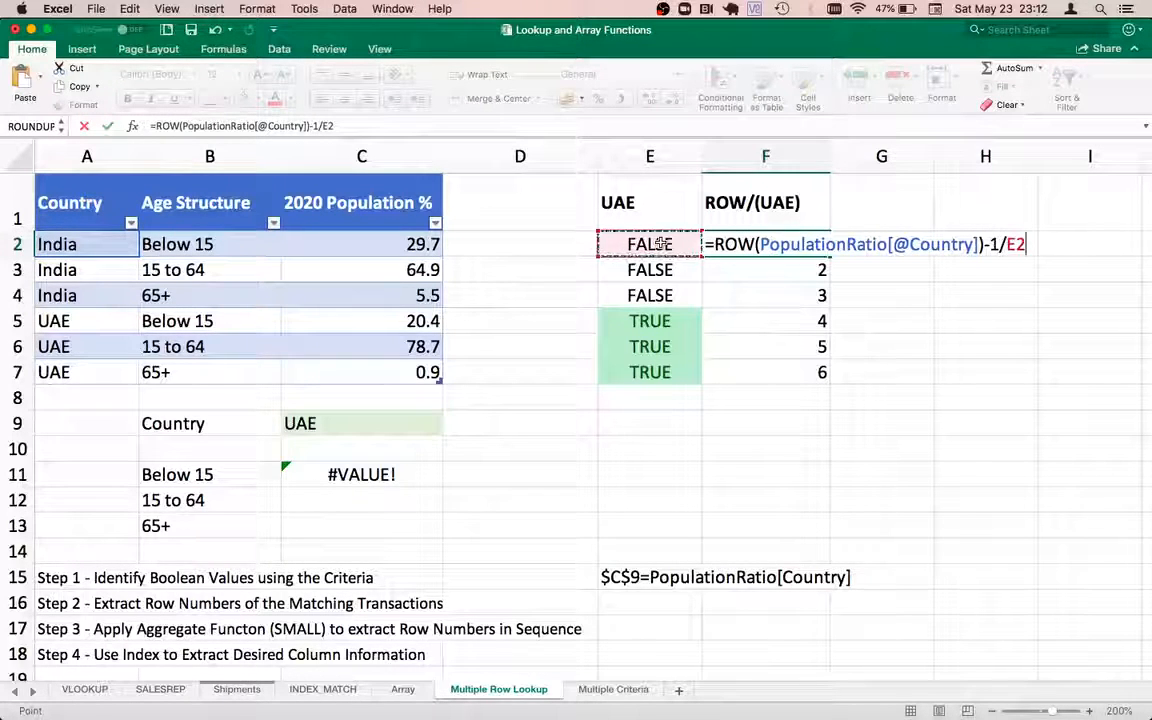
{"action": "key", "text": "Return"}
{"action": "left_click", "coordinate": [760, 247]}
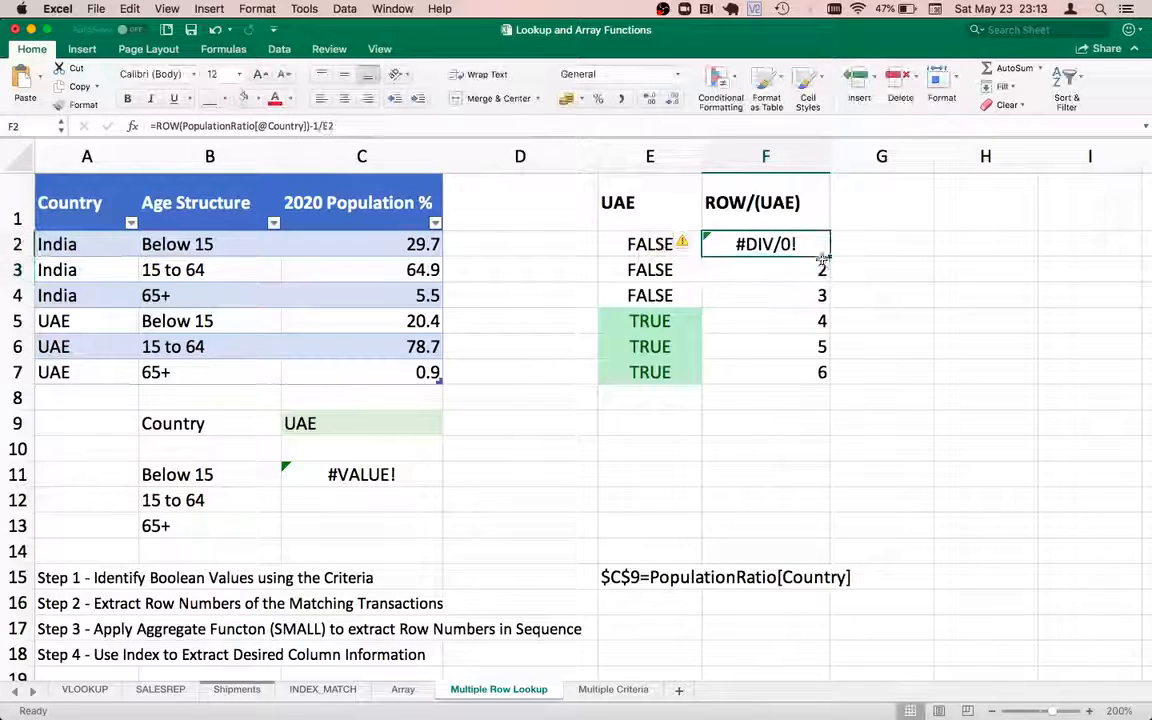
{"action": "left_click_drag", "start_coordinate": [822, 259], "coordinate": [820, 372]}
{"action": "left_click", "coordinate": [745, 323]}
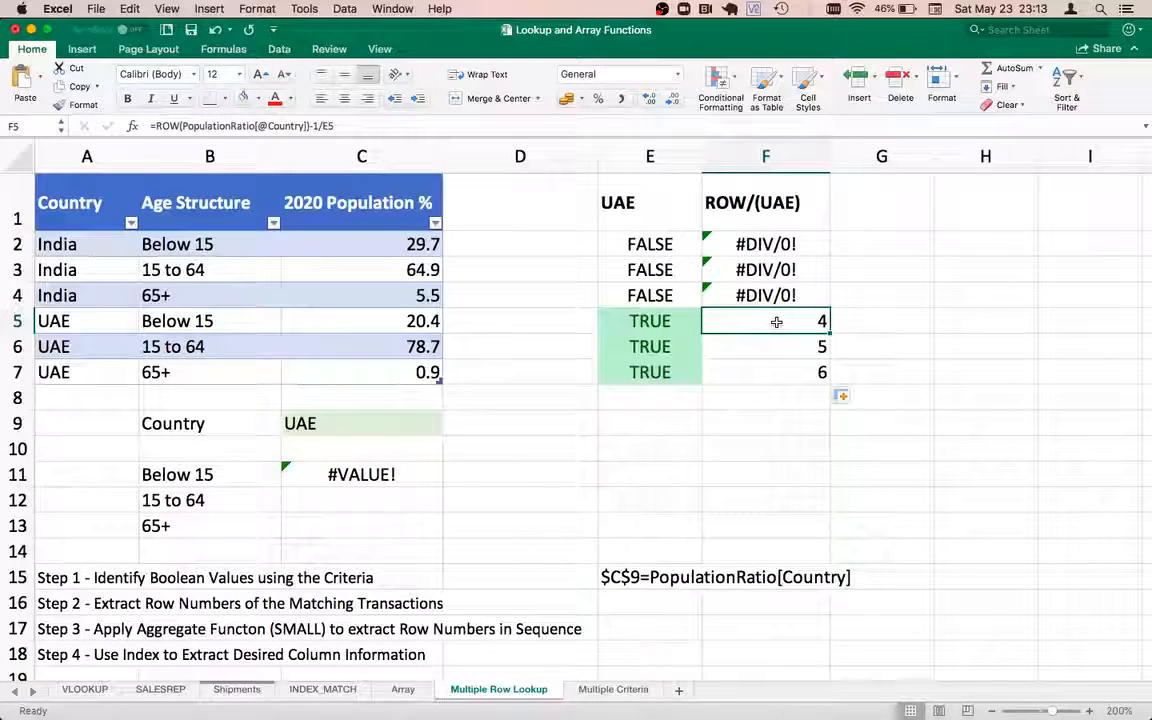
{"action": "key", "text": "shift+Down"}
{"action": "key", "text": "shift+Down"}
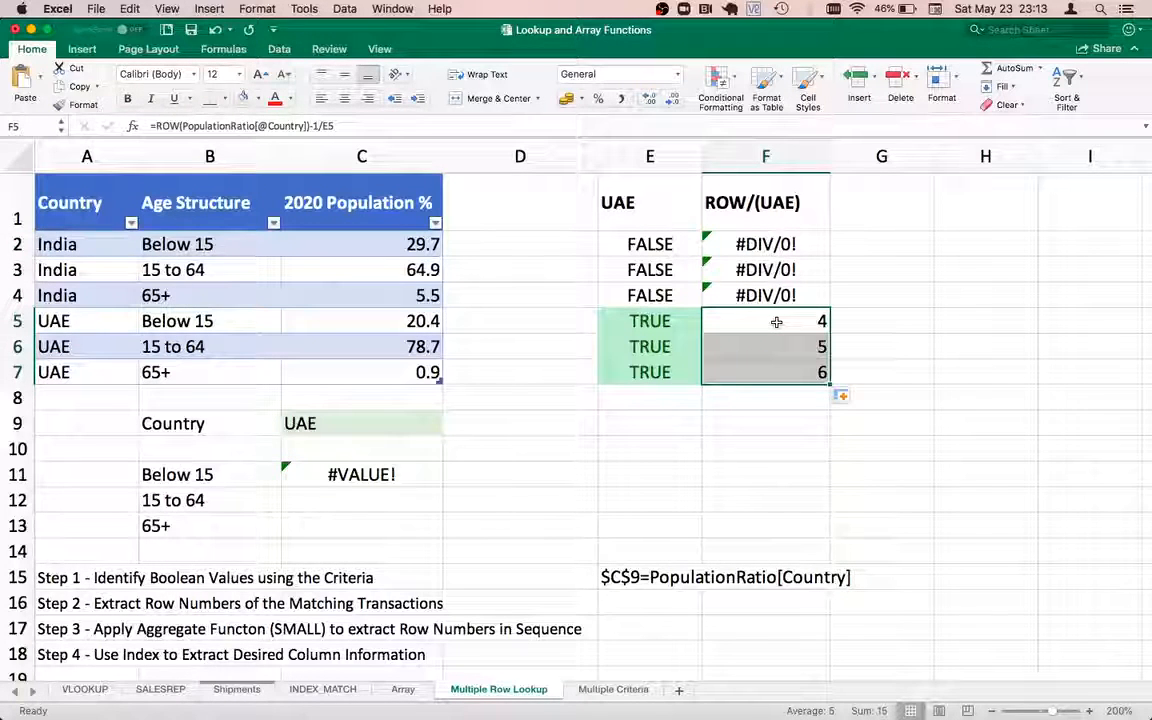
{"action": "key", "text": "Left"}
{"action": "key", "text": "Left"}
{"action": "key", "text": "Up"}
{"action": "key", "text": "Up"}
{"action": "key", "text": "Up"}
{"action": "key", "text": "Up"}
{"action": "key", "text": "Right"}
{"action": "key", "text": "Down"}
{"action": "key", "text": "Down"}
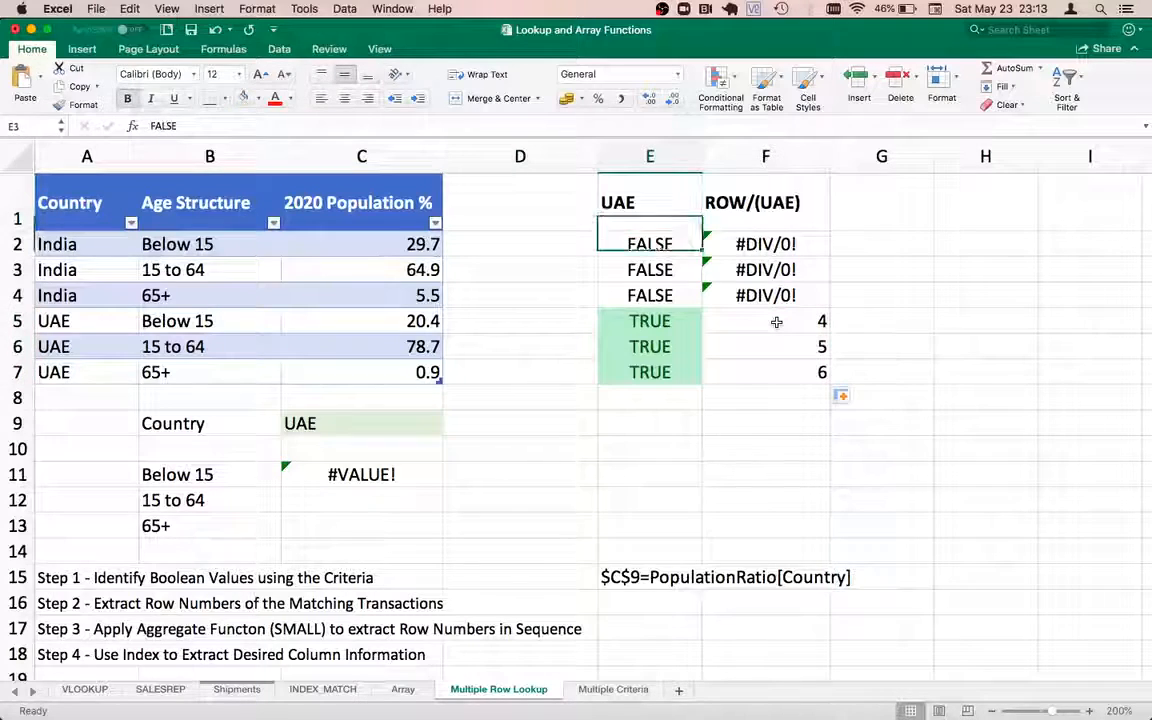
{"action": "key", "text": "Down"}
{"action": "key", "text": "Down"}
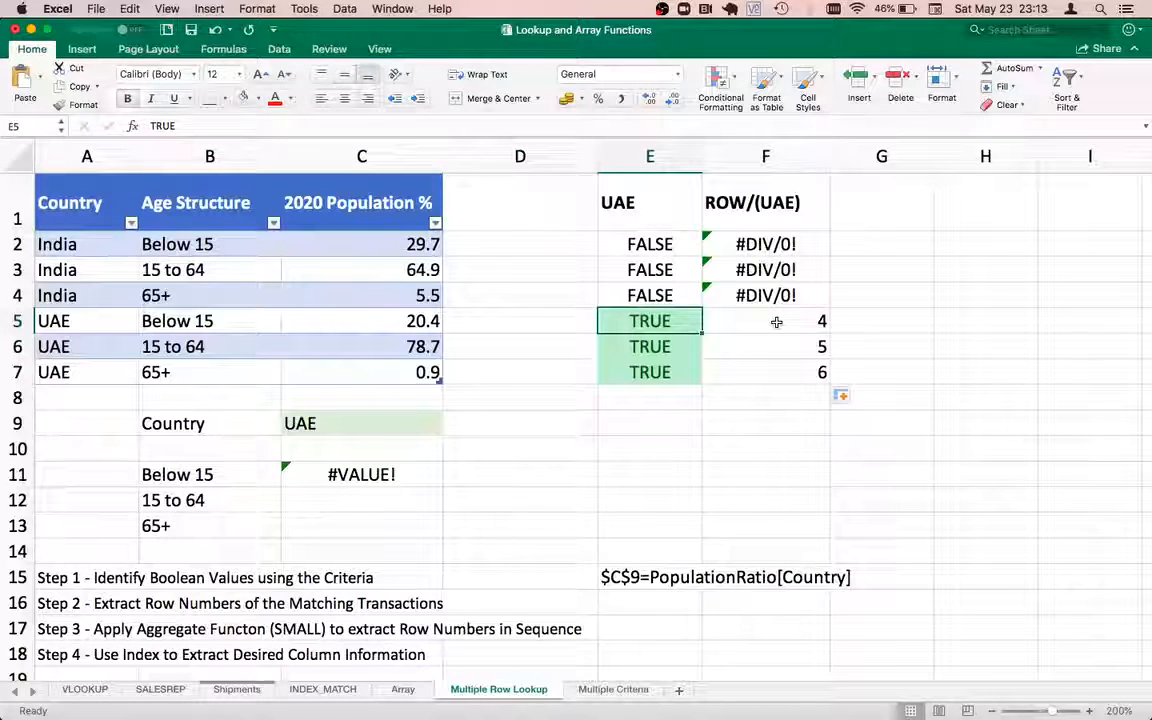
{"action": "key", "text": "Left"}
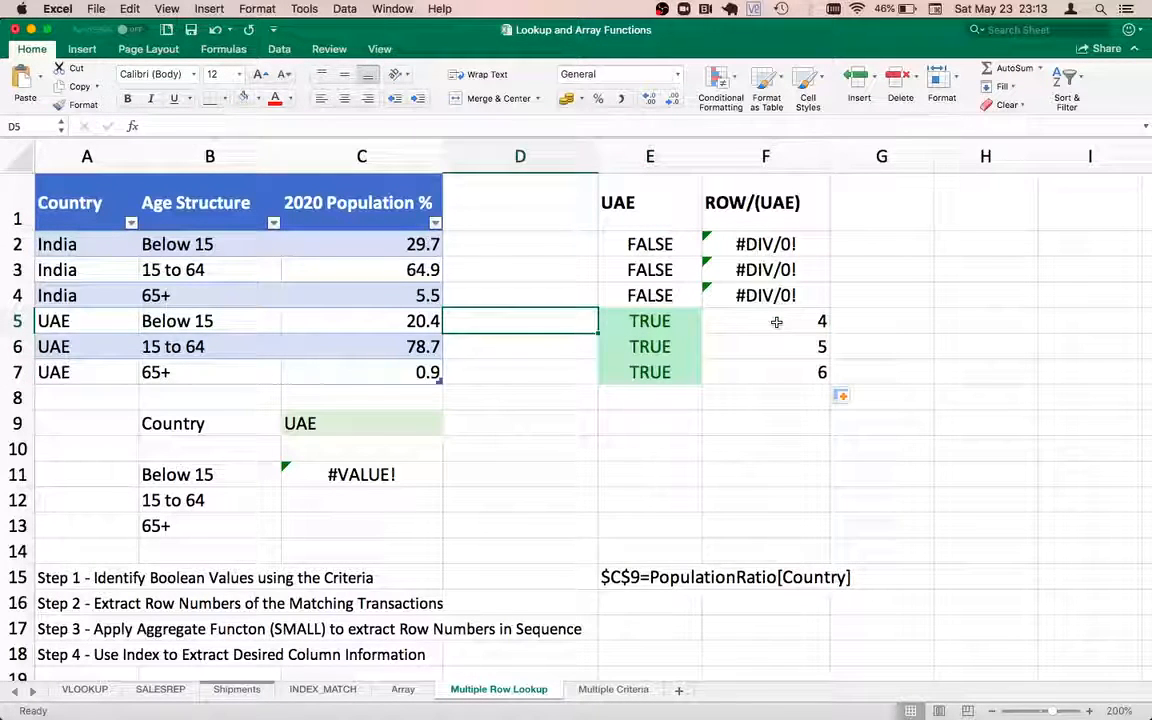
{"action": "key", "text": "Left"}
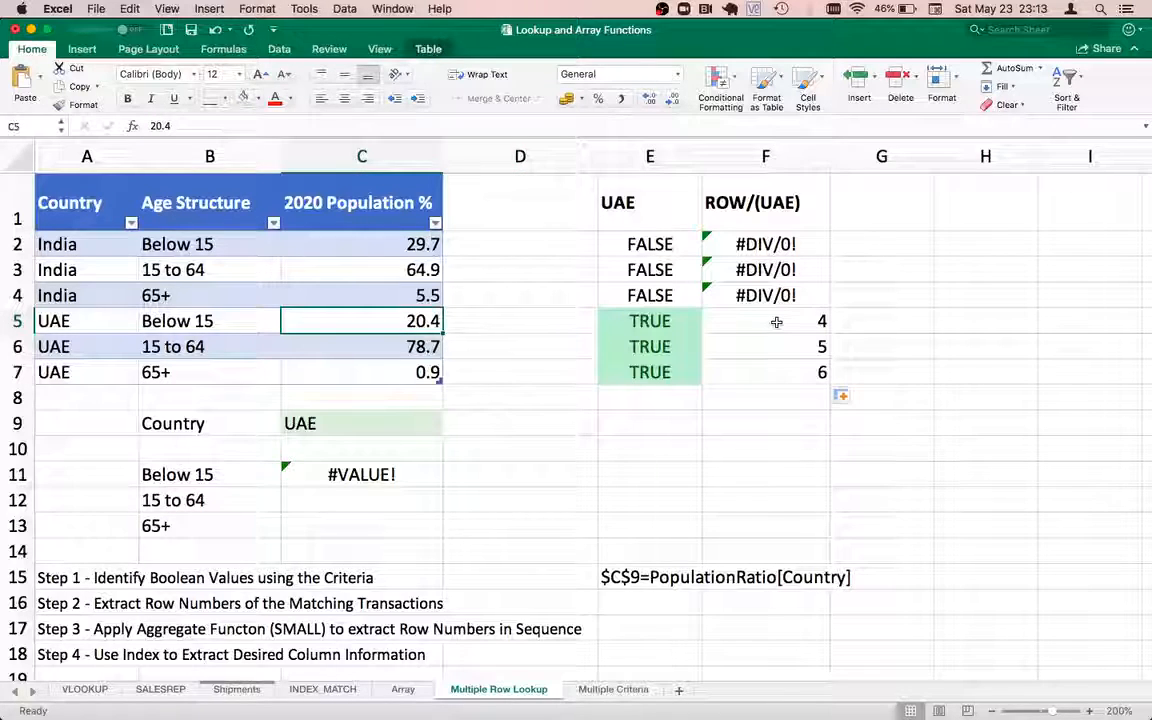
{"action": "key", "text": "shift+Down"}
{"action": "key", "text": "shift+Down"}
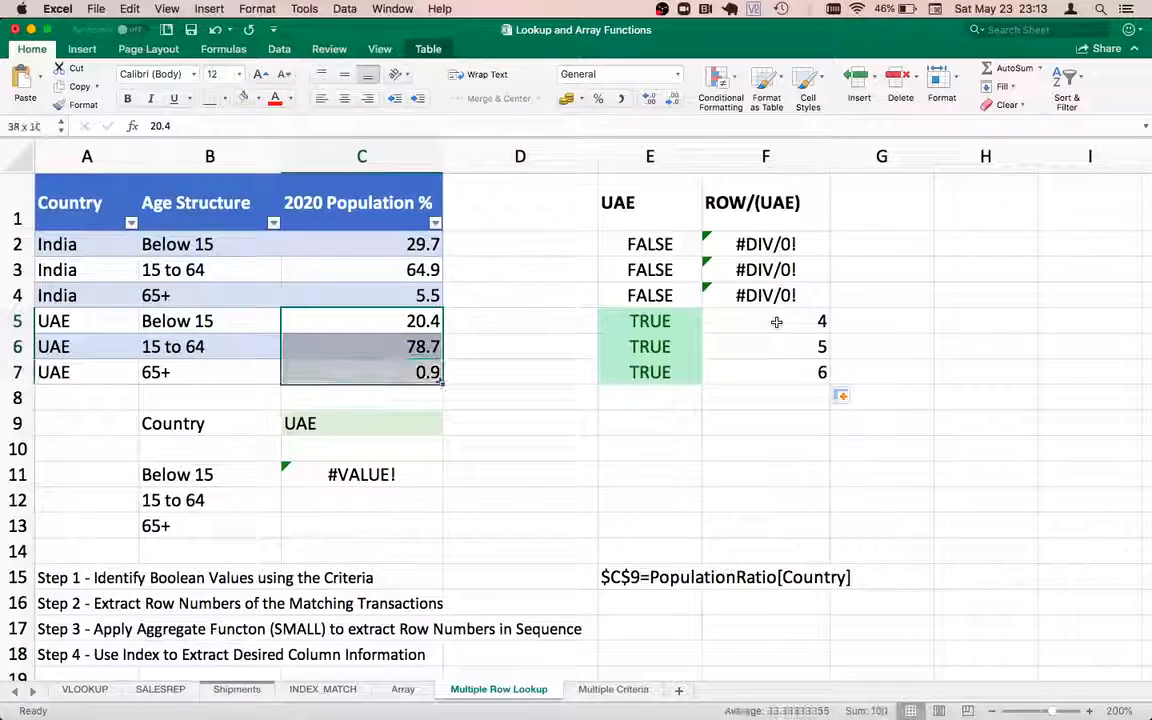
{"action": "key", "text": "Right"}
{"action": "key", "text": "Right"}
{"action": "key", "text": "Right"}
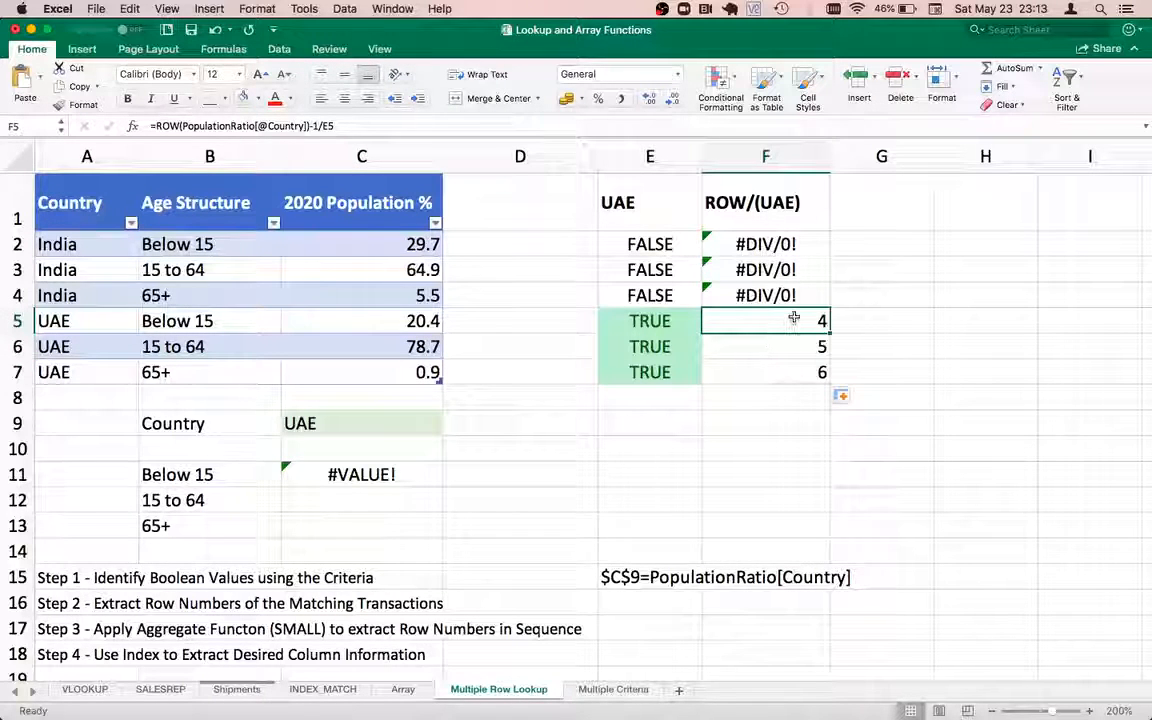
{"action": "left_click", "coordinate": [342, 474]}
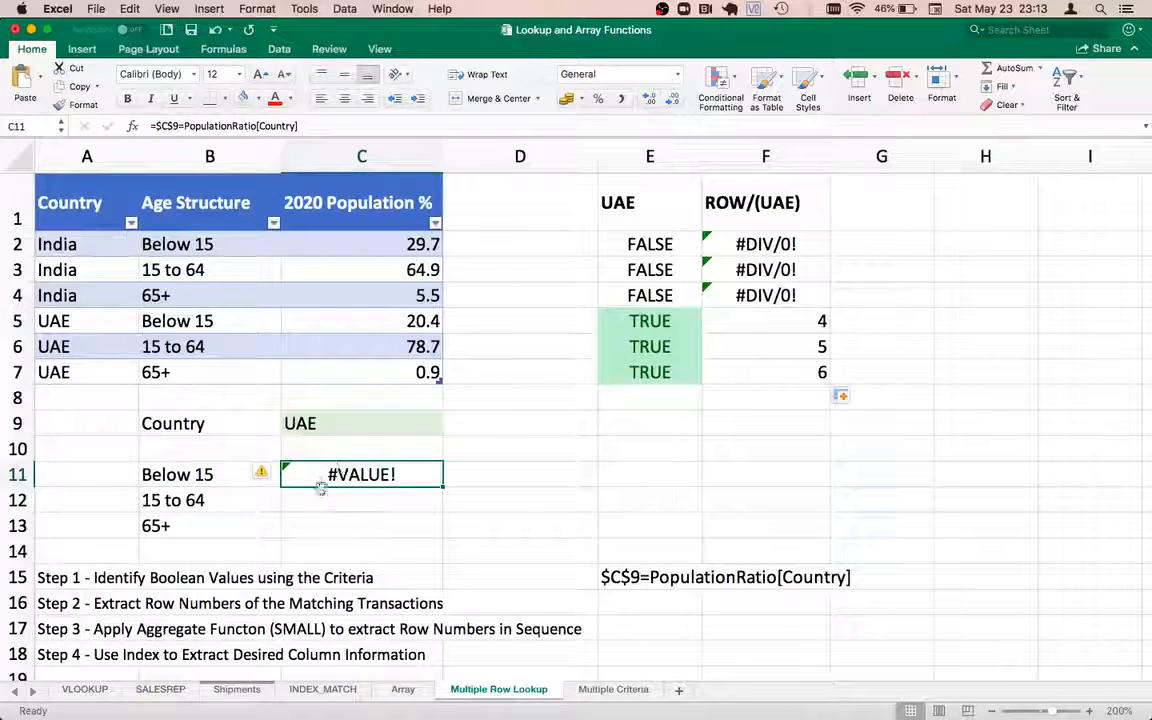
Replace C11 with =ROW(PopulationRatio[Country])/($C$9=PopulationRatio[Country])
{"action": "double_click", "coordinate": [319, 479]}
{"action": "key", "text": "Escape"}
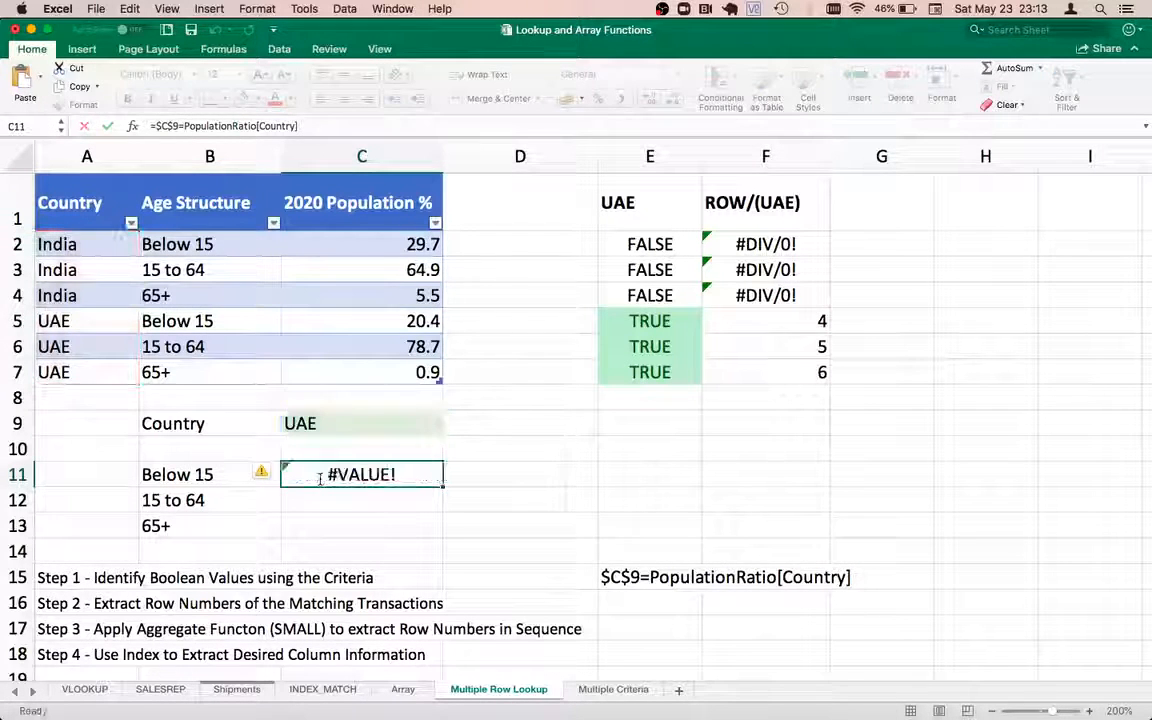
{"action": "key", "text": "Delete"}
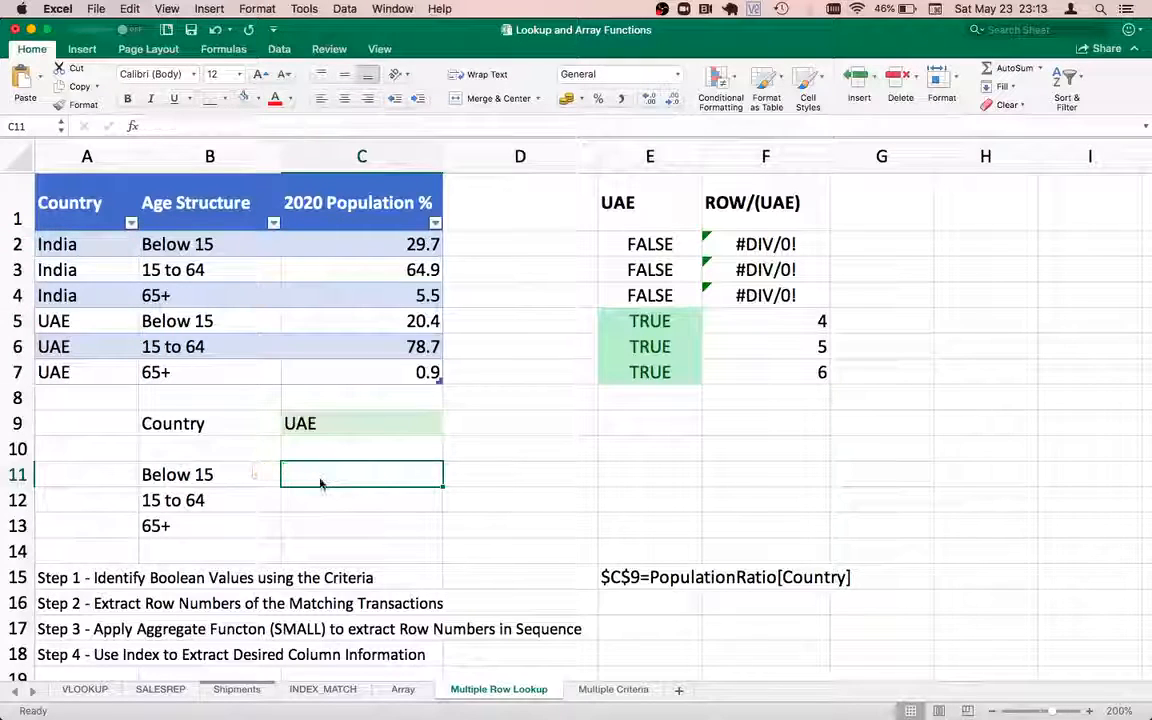
{"action": "type", "text": "=r"}
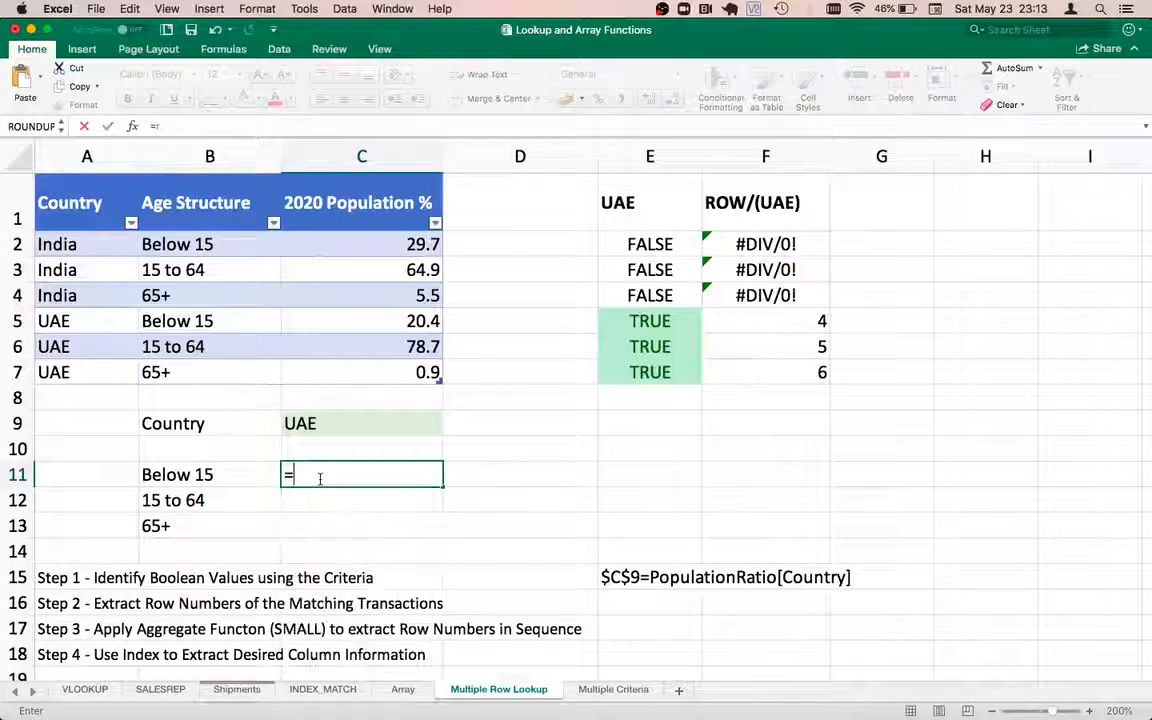
{"action": "type", "text": "OWS"}
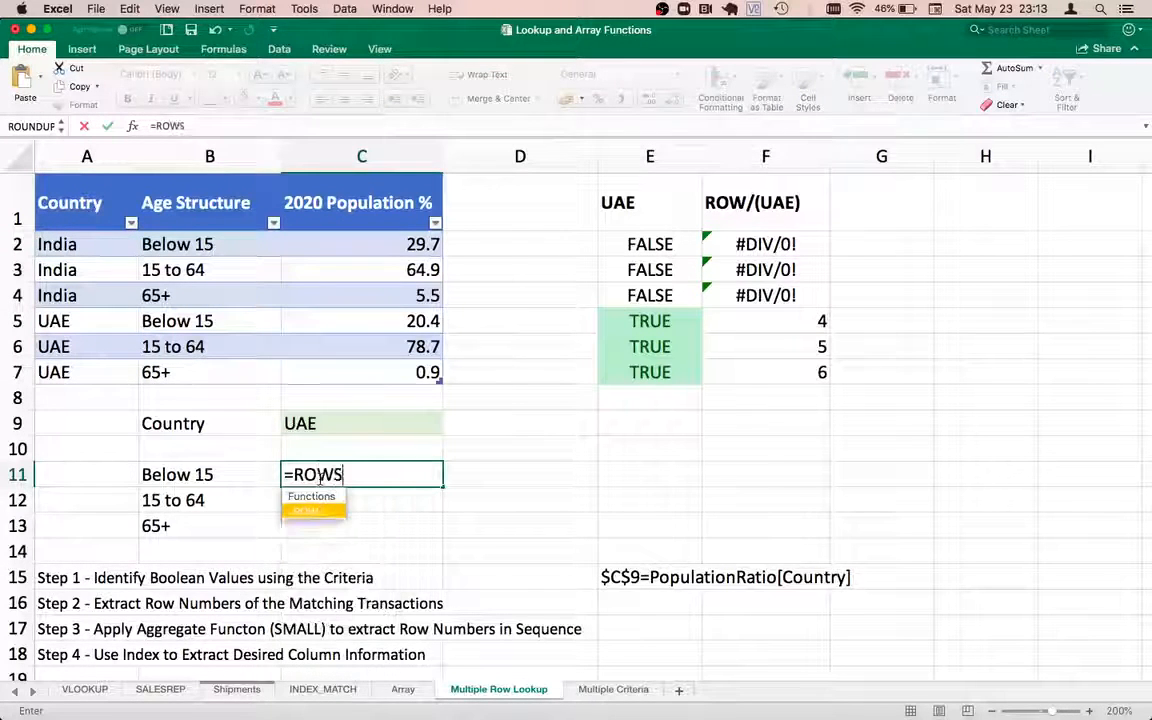
{"action": "type", "text": "("}
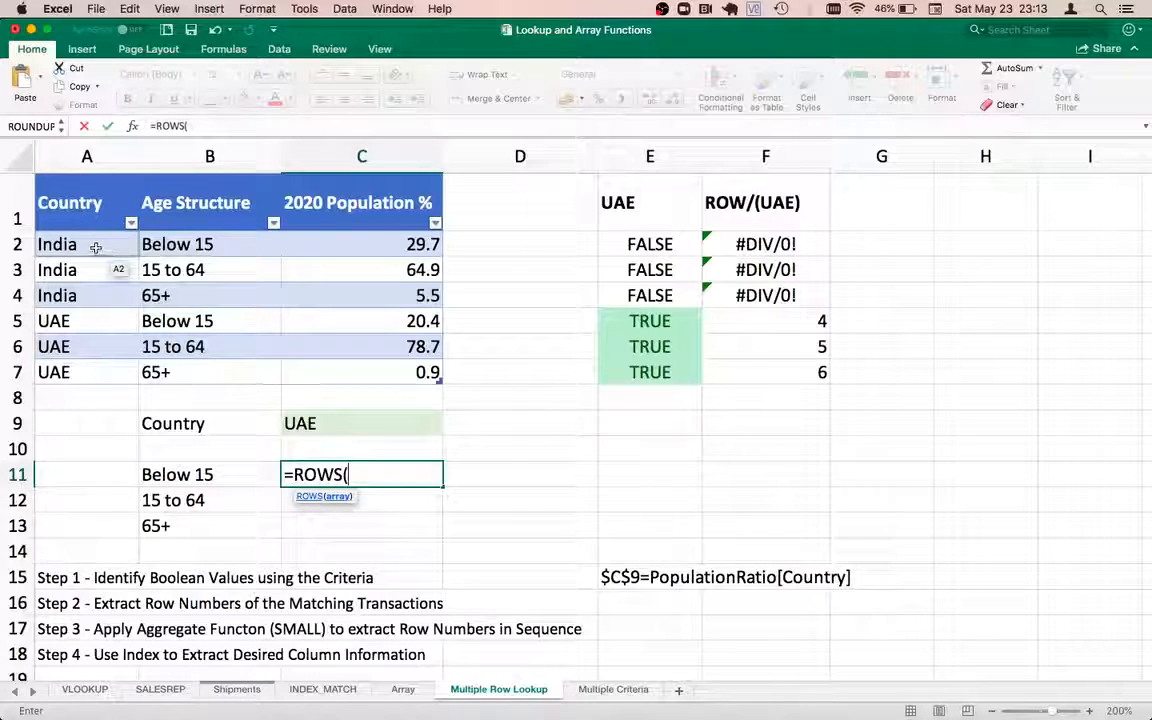
{"action": "key", "text": "BackSpace"}
{"action": "key", "text": "BackSpace"}
{"action": "type", "text": "("}
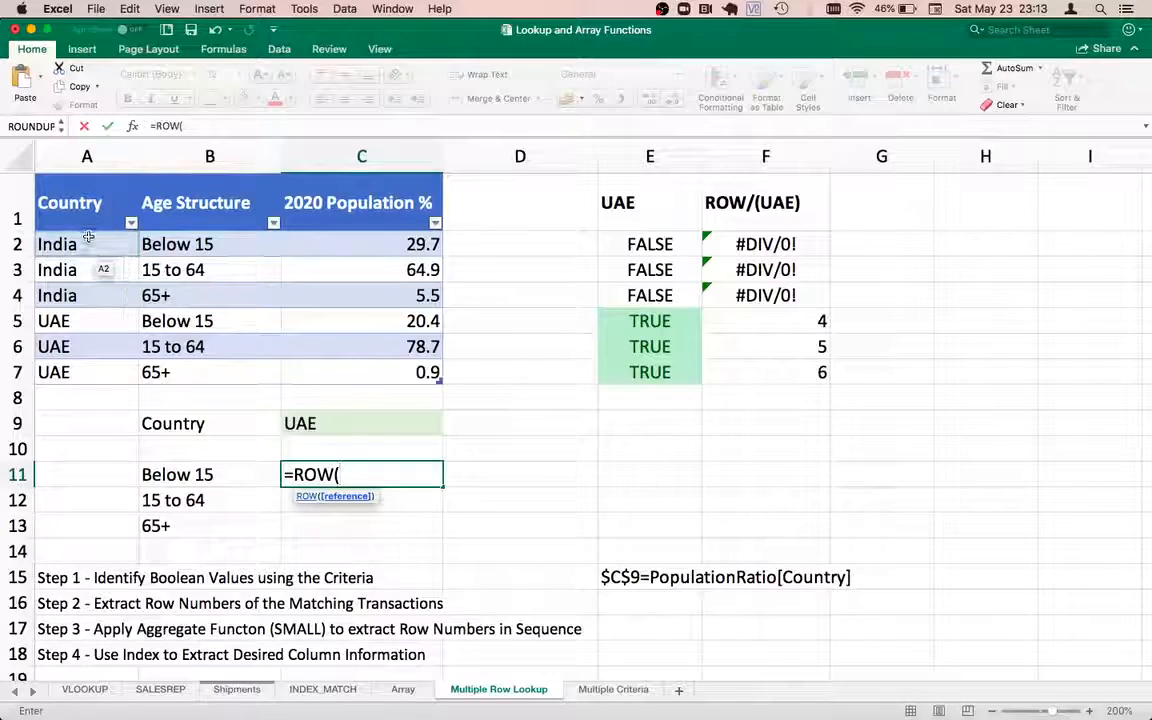
{"action": "left_click_drag", "start_coordinate": [88, 240], "coordinate": [76, 372]}
{"action": "type", "text": ")"}
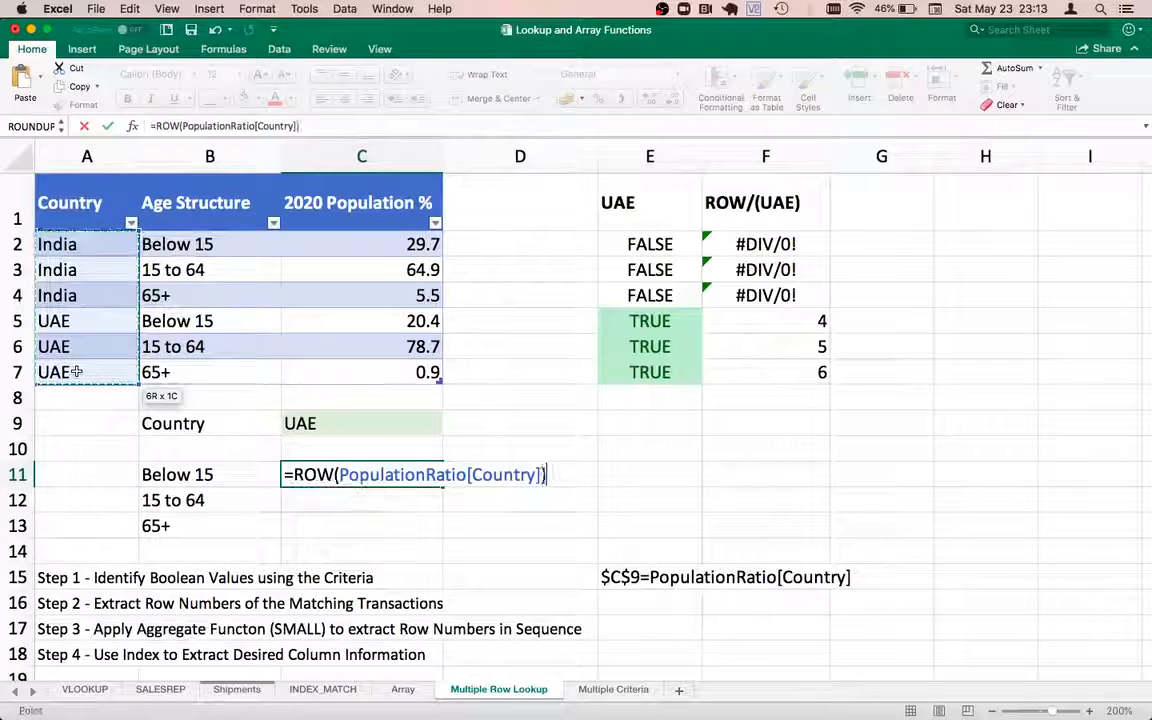
{"action": "type", "text": "/"}
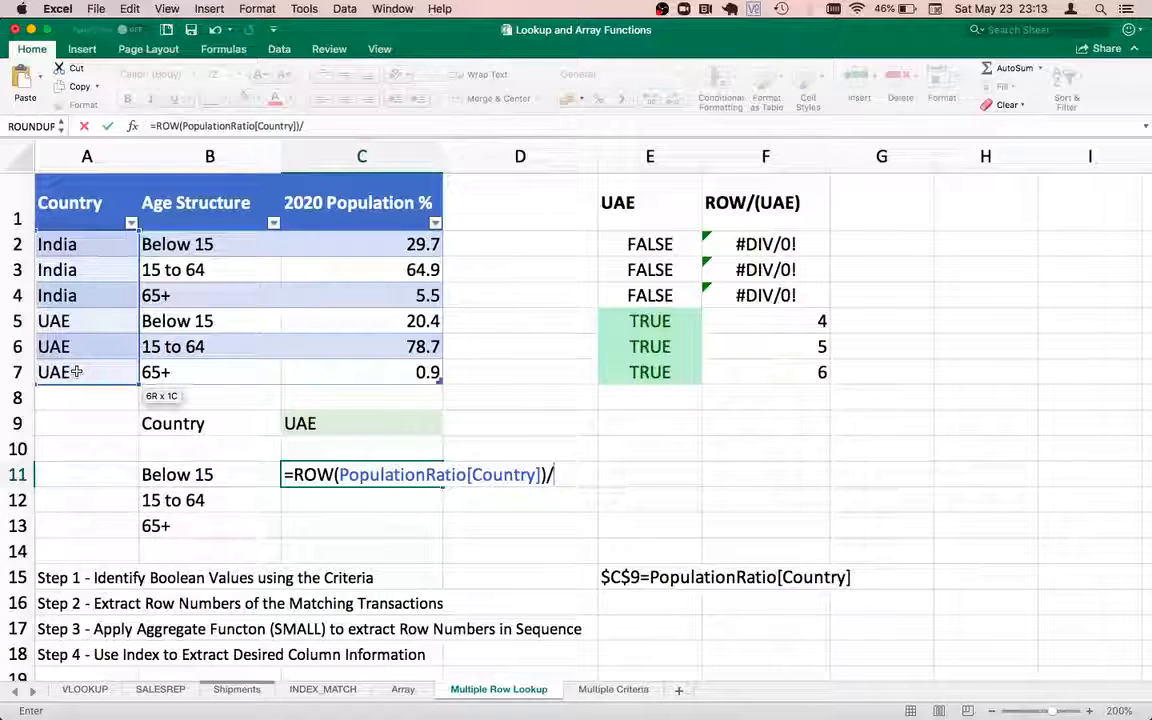
{"action": "type", "text": "("}
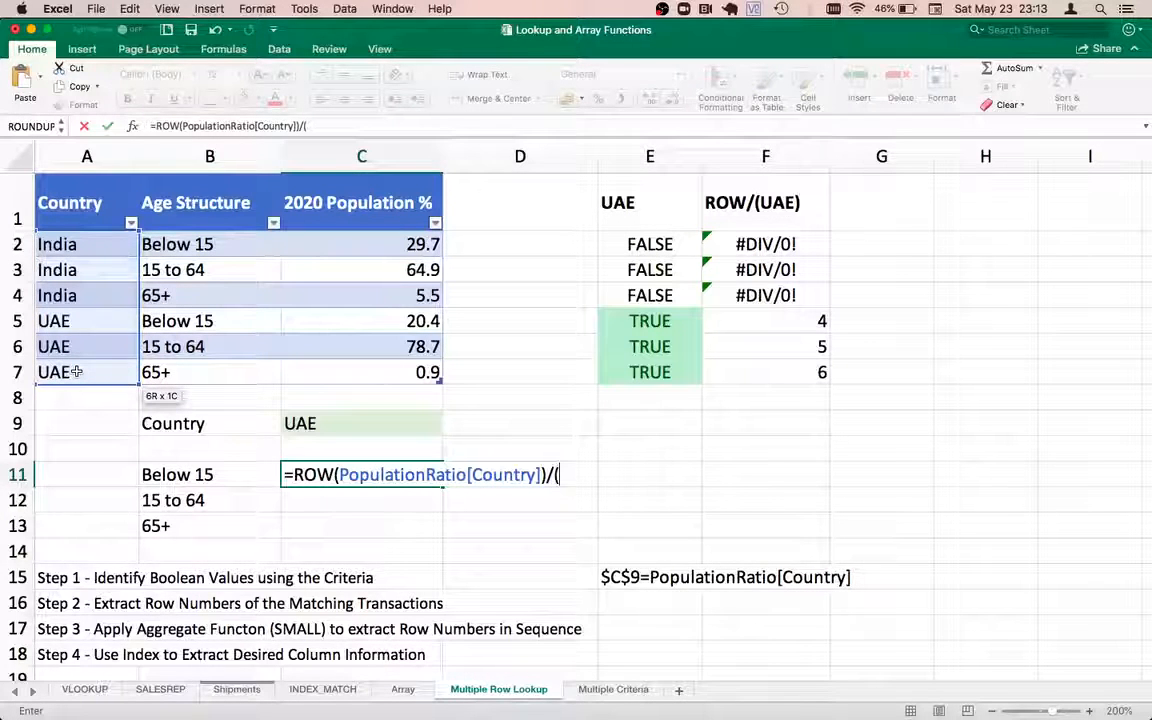
{"action": "key", "text": "super+v"}
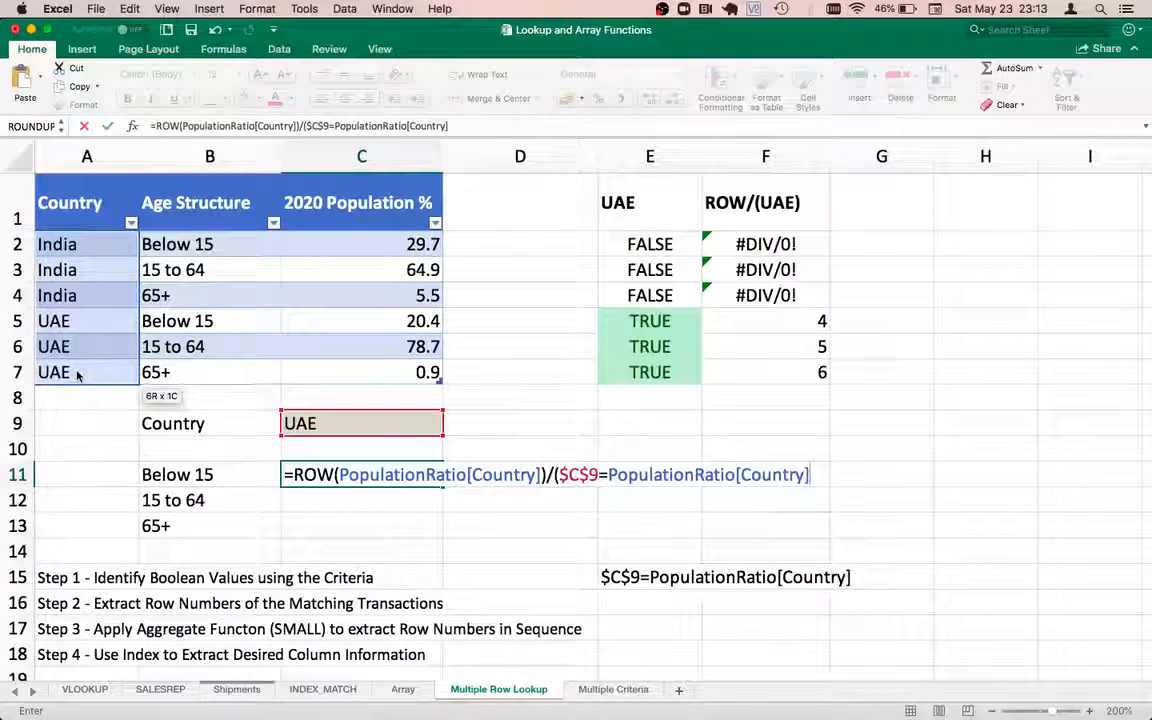
{"action": "type", "text": ")"}
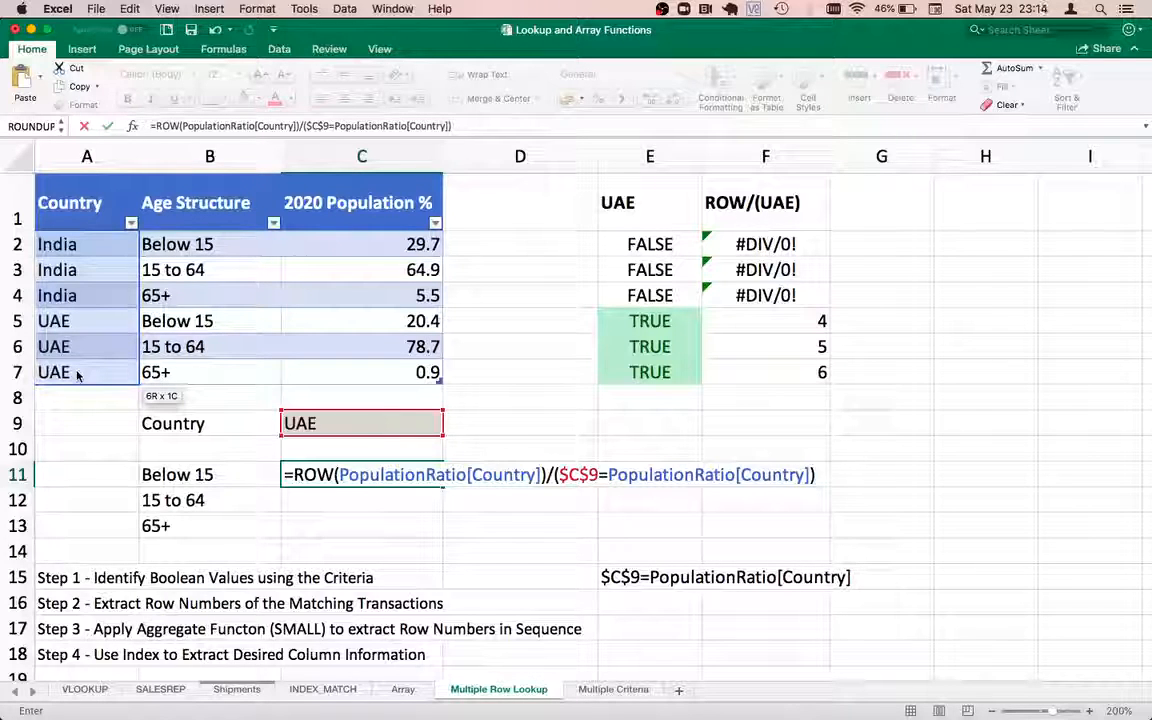
{"action": "key", "text": "Return"}
Preview C11's array result {#DIV/0!;#DIV/0!;#DIV/0!;5;6;7} with F9, then cancel
{"action": "key", "text": "Up"}
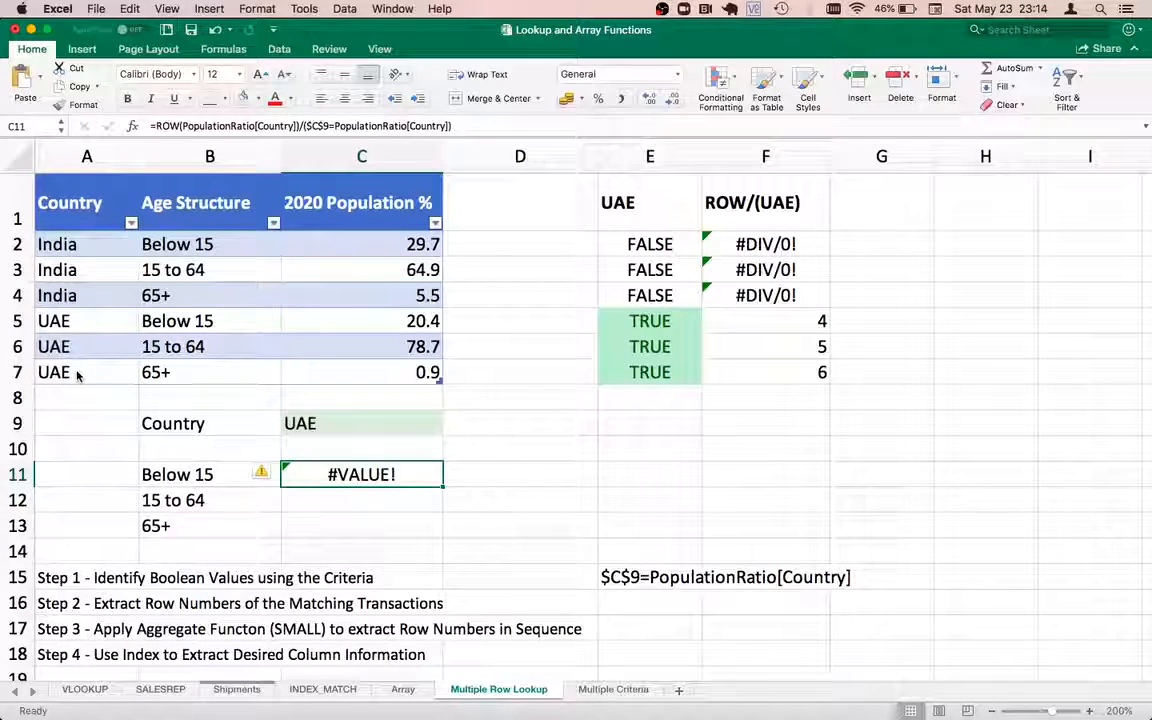
{"action": "double_click", "coordinate": [363, 474]}
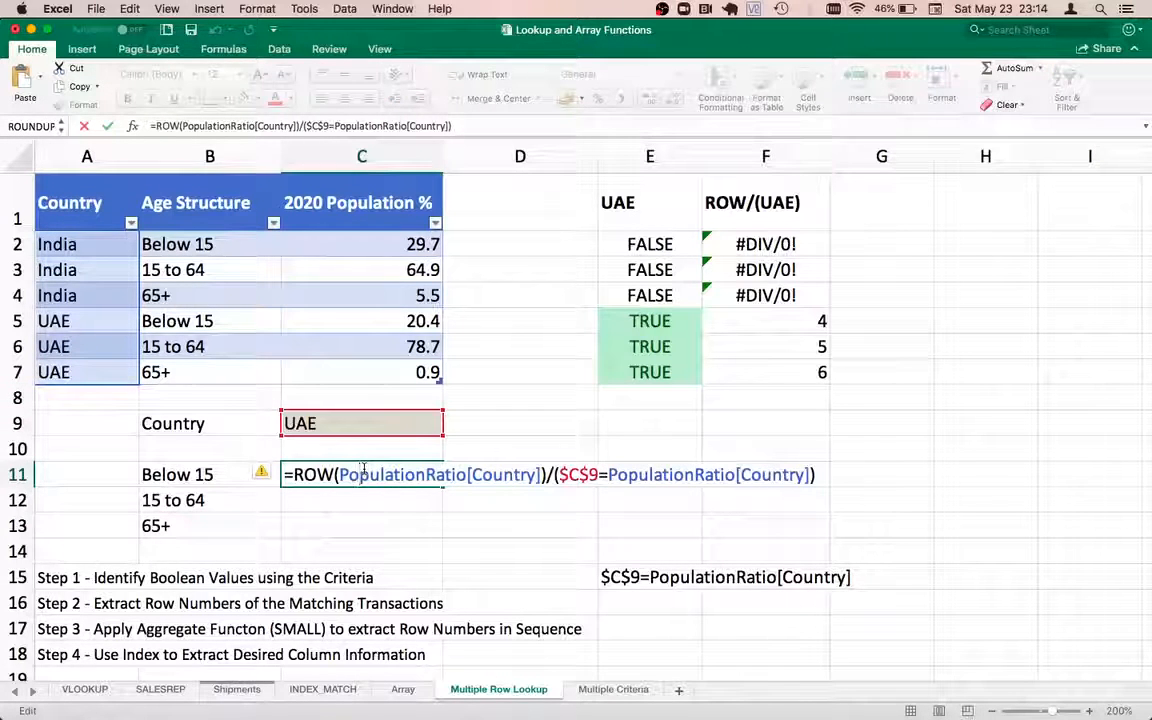
{"action": "key", "text": "F9"}
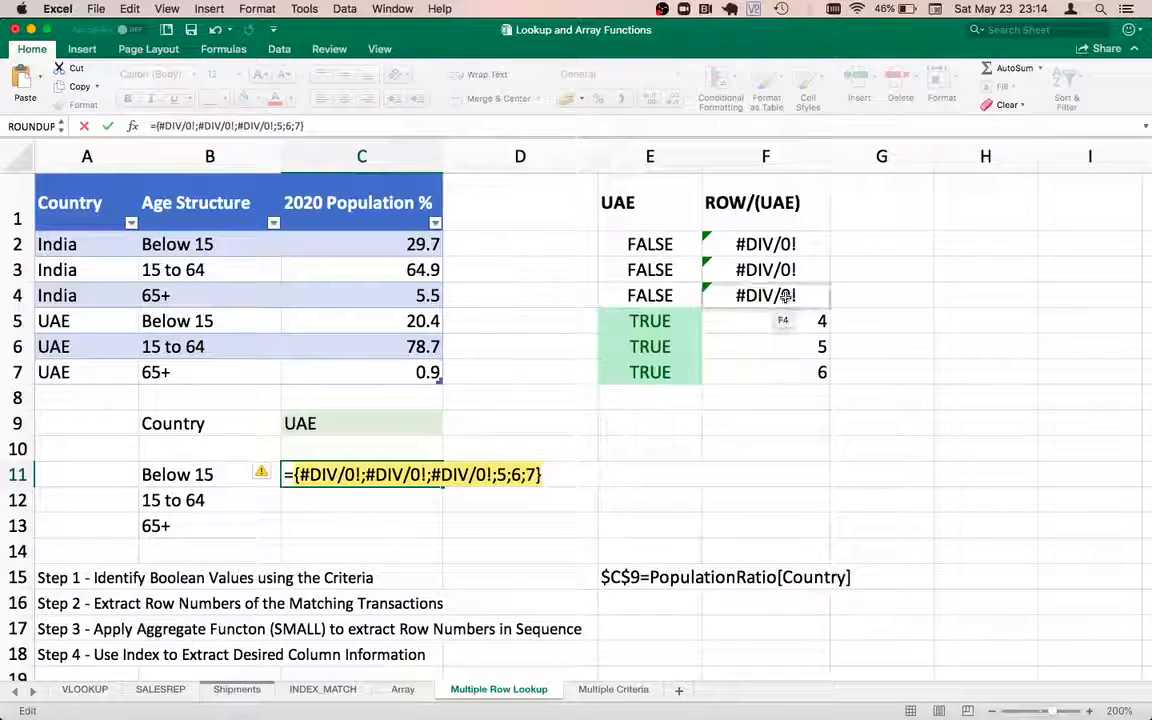
{"action": "key", "text": "Escape"}
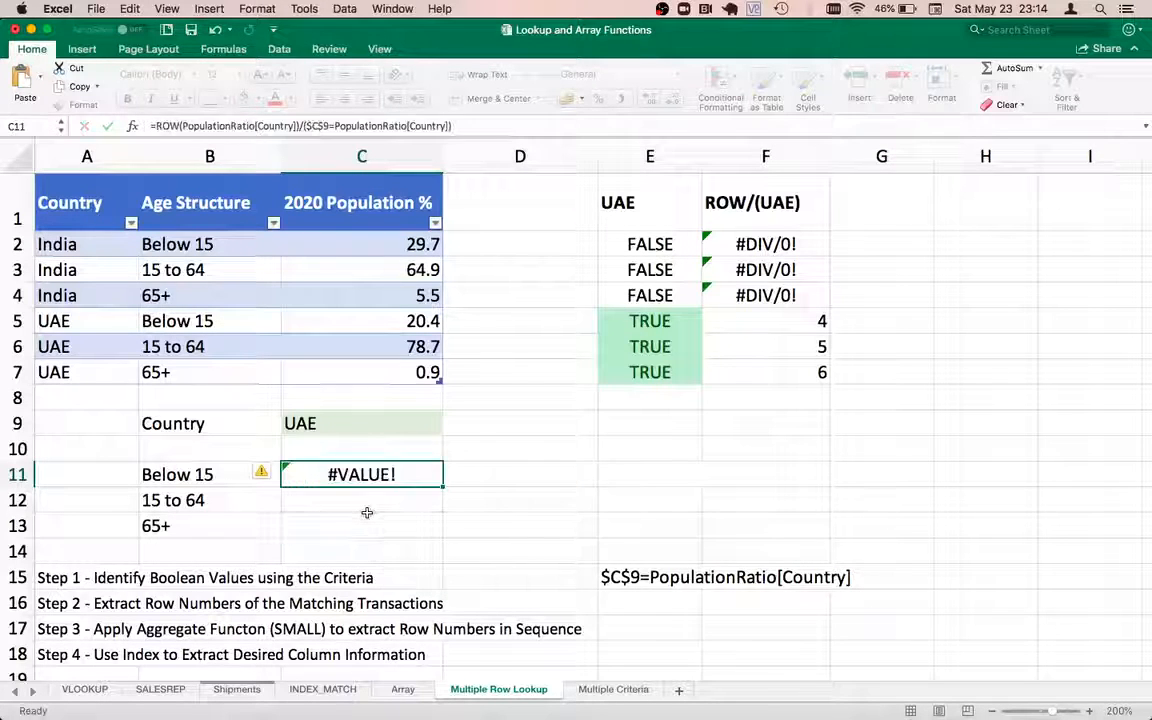
{"action": "key", "text": "Up"}
{"action": "double_click", "coordinate": [361, 474]}
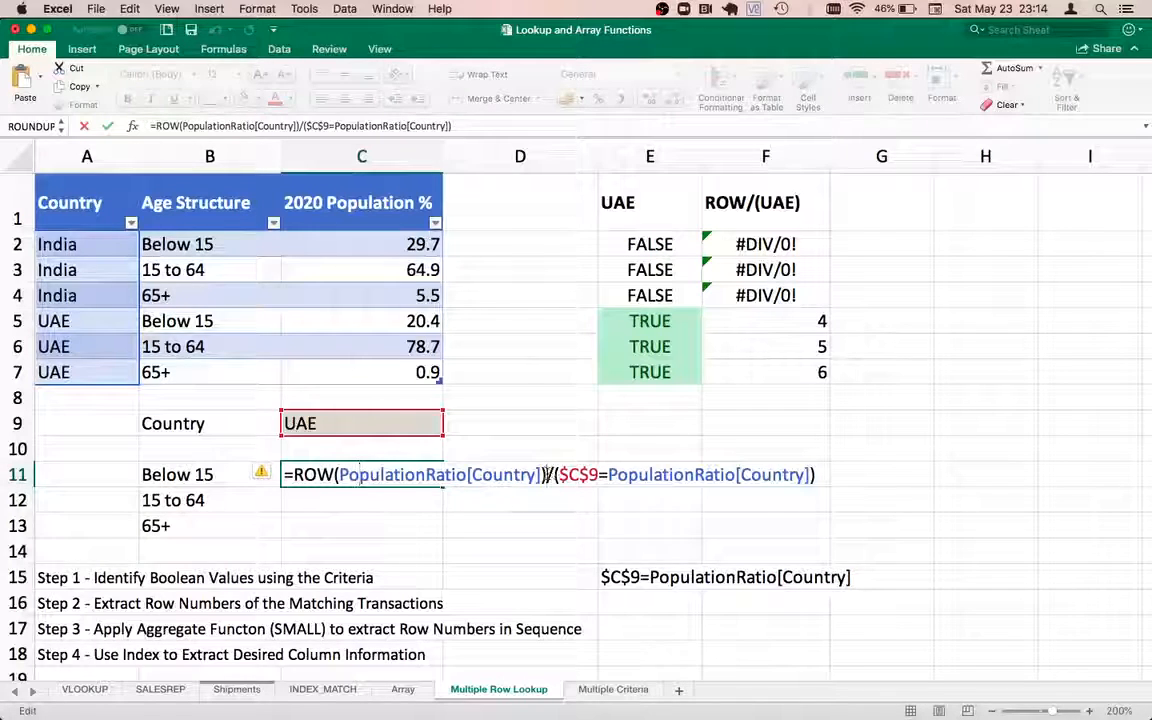
Subtract 1 from ROW in C11's formula and preview the array {#DIV/0!;#DIV/0!;#DIV/0!;4;5;6}
{"action": "type", "text": "-1"}
{"action": "key", "text": "Return"}
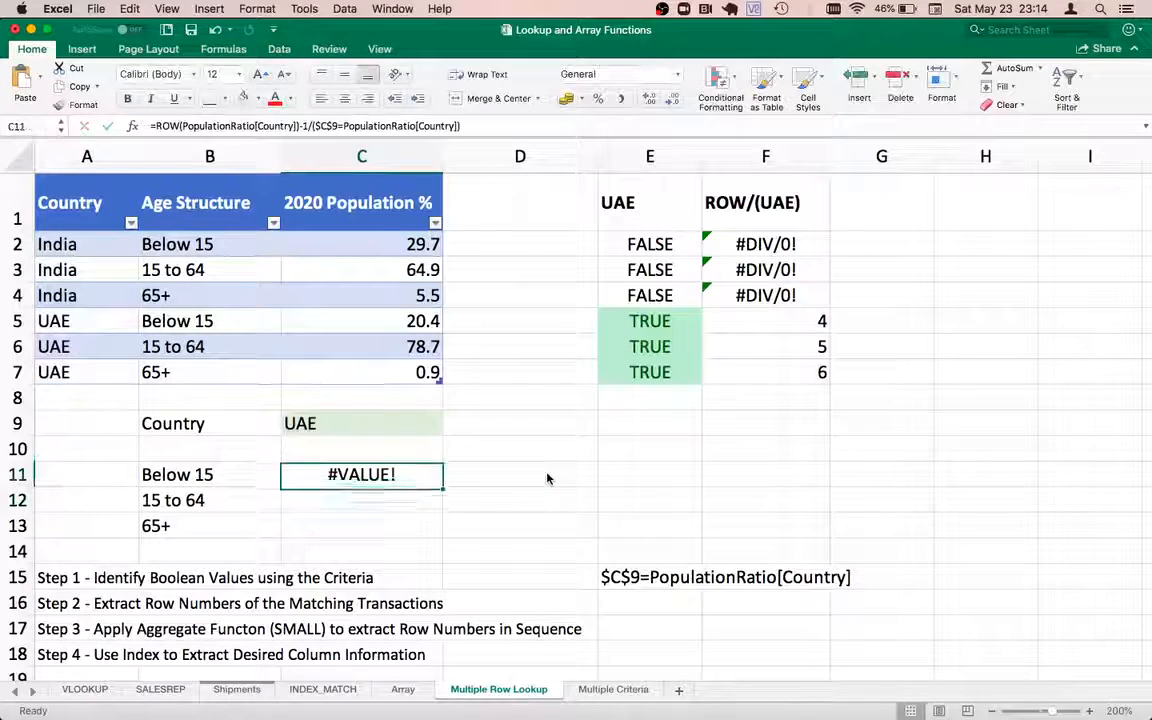
{"action": "double_click", "coordinate": [379, 472]}
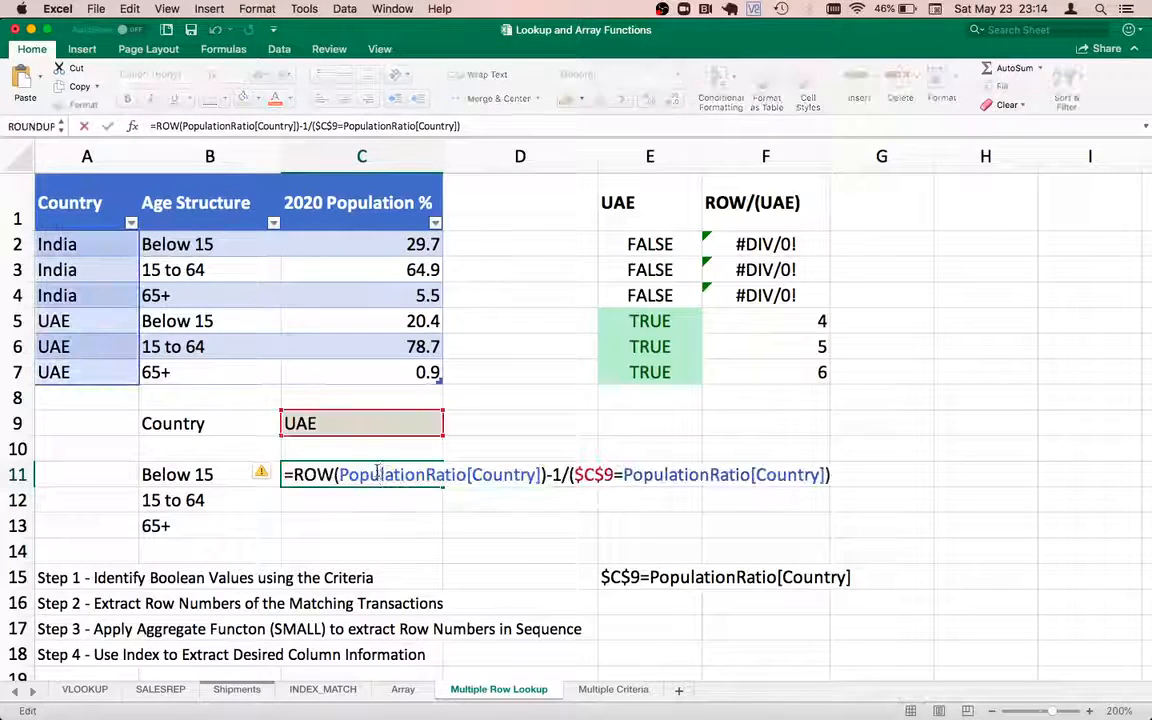
{"action": "key", "text": "F9"}
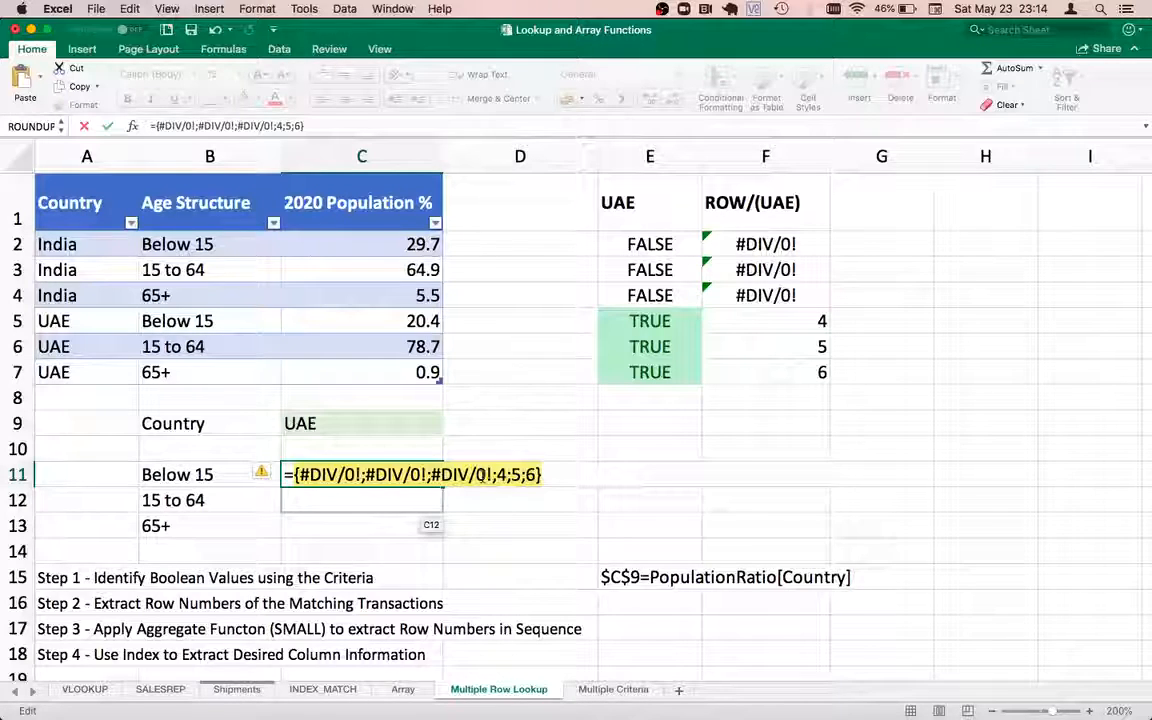
{"action": "key", "text": "Escape"}
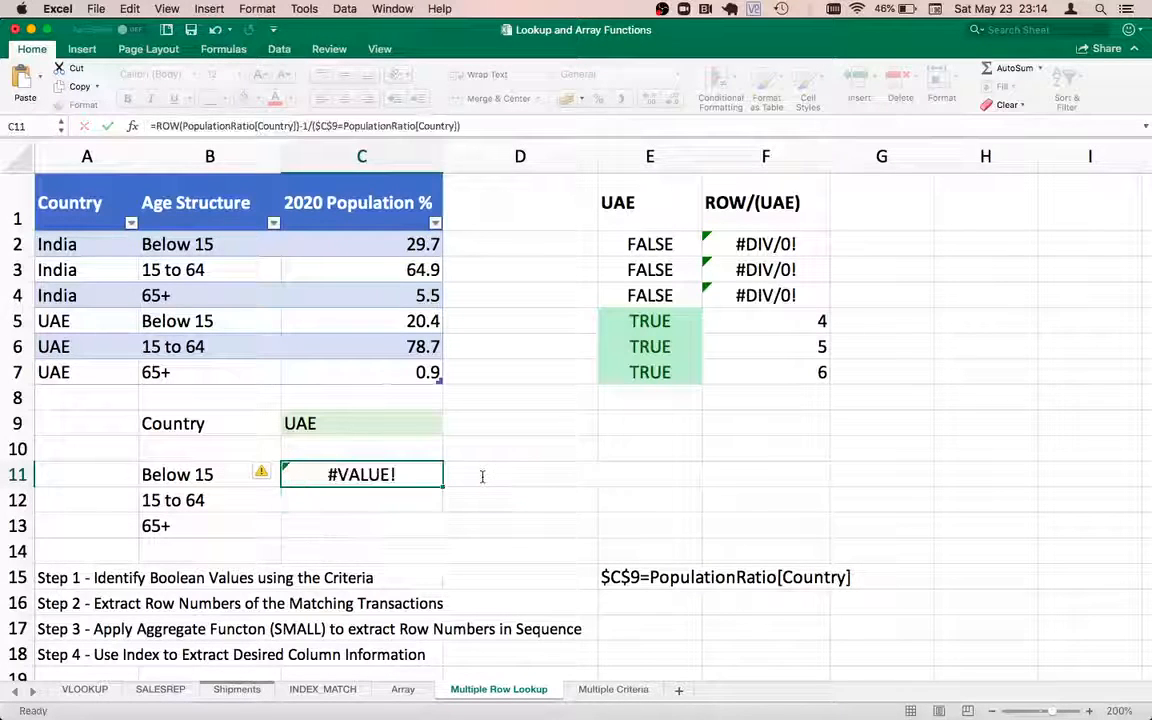
Copy C11's full formula text and move to cell E16
{"action": "double_click", "coordinate": [393, 474]}
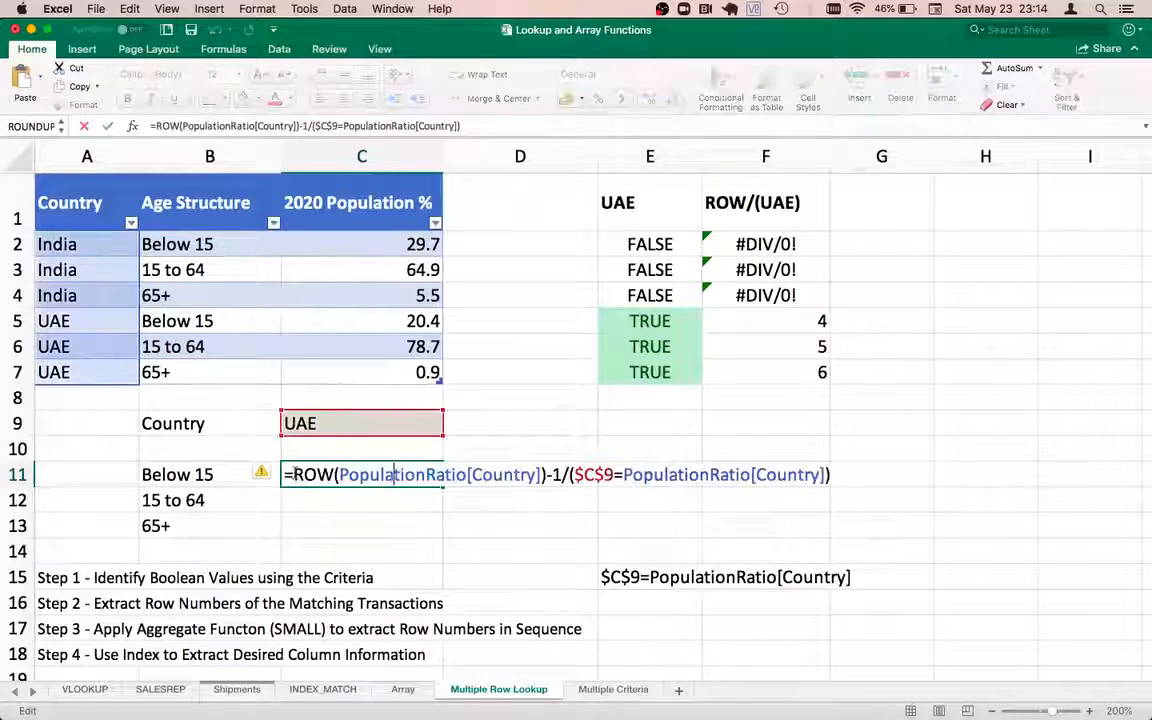
{"action": "key", "text": "super+a"}
{"action": "key", "text": "super+c"}
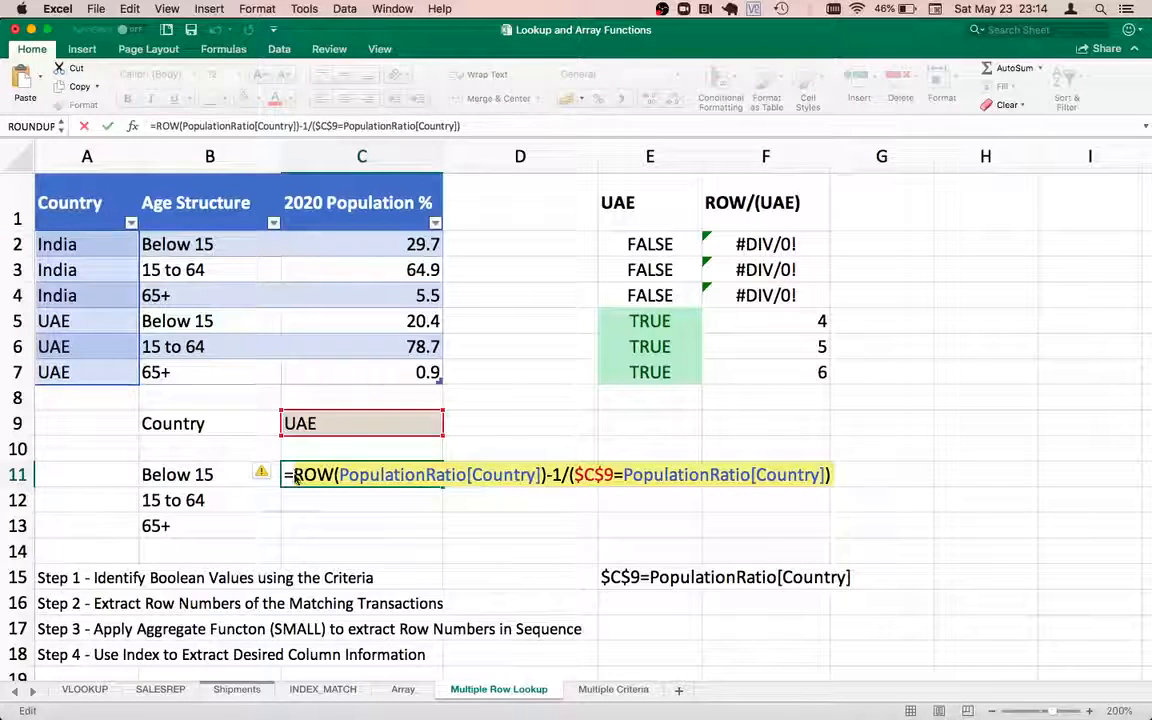
{"action": "key", "text": "Return"}
{"action": "key", "text": "Down"}
{"action": "key", "text": "Down"}
{"action": "key", "text": "Down"}
{"action": "key", "text": "Down"}
{"action": "key", "text": "Right"}
{"action": "key", "text": "Right"}
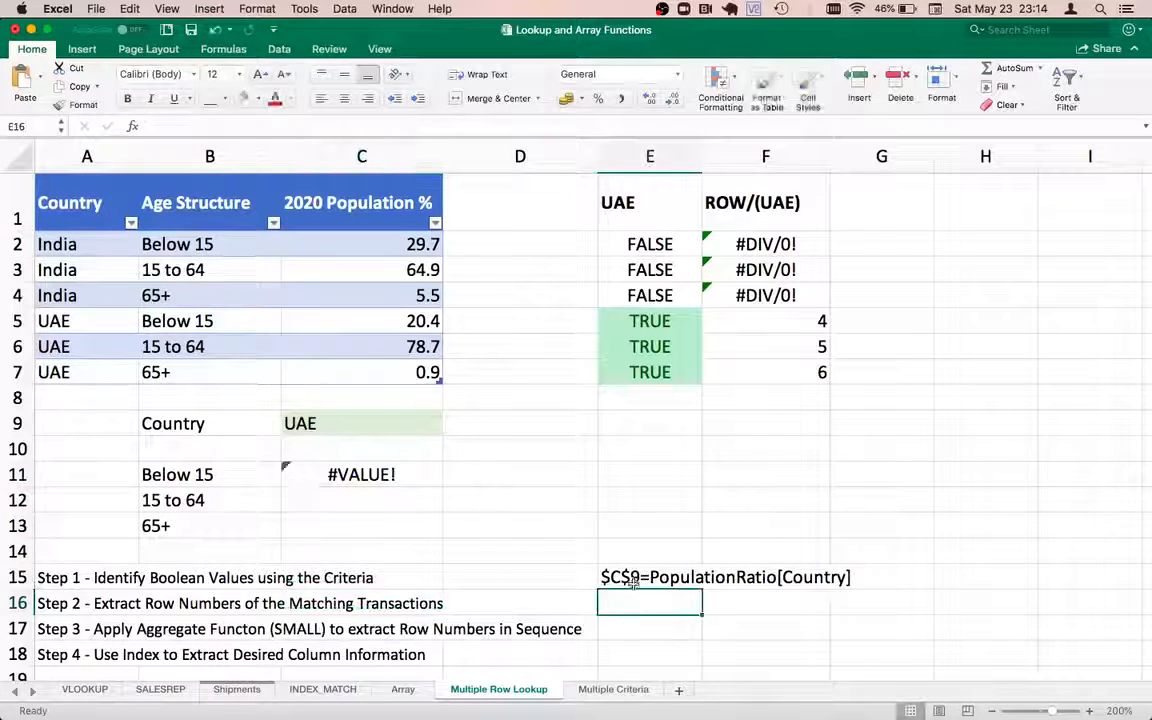
Paste ROW(PopulationRatio[Country])-1/($C$9=PopulationRatio[Country]) into E16 as the Step 2 text note
{"action": "double_click", "coordinate": [632, 600]}
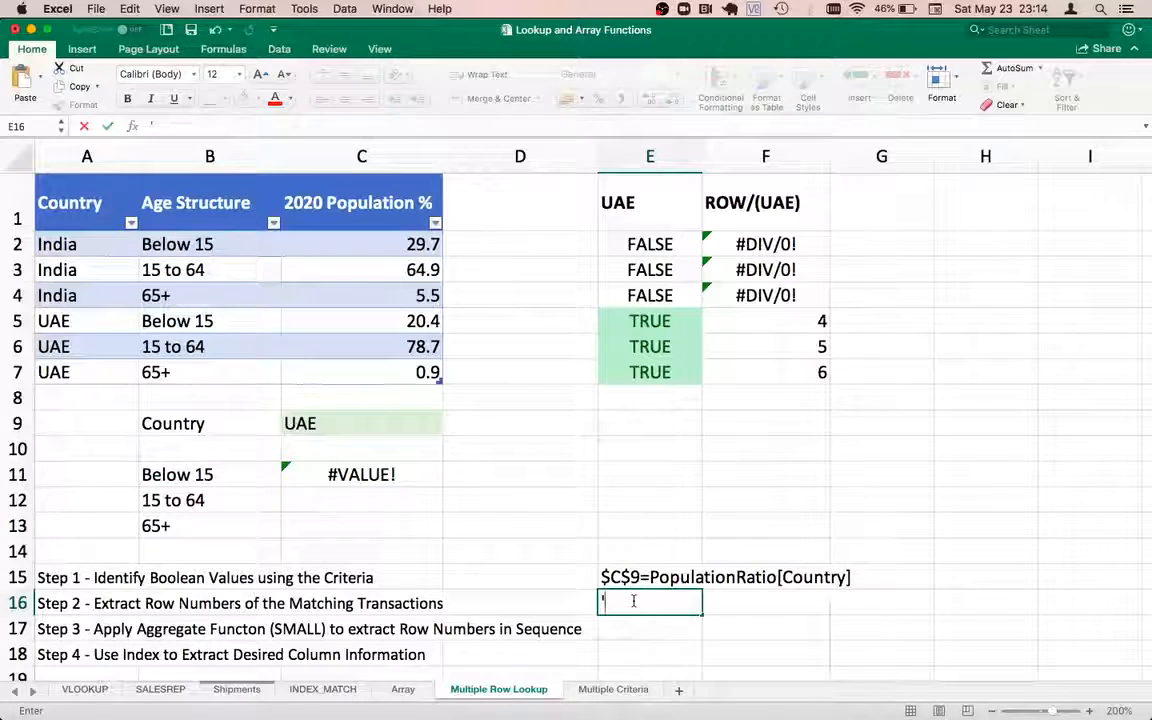
{"action": "key", "text": "super+v"}
{"action": "key", "text": "Return"}
{"action": "left_click", "coordinate": [635, 605]}
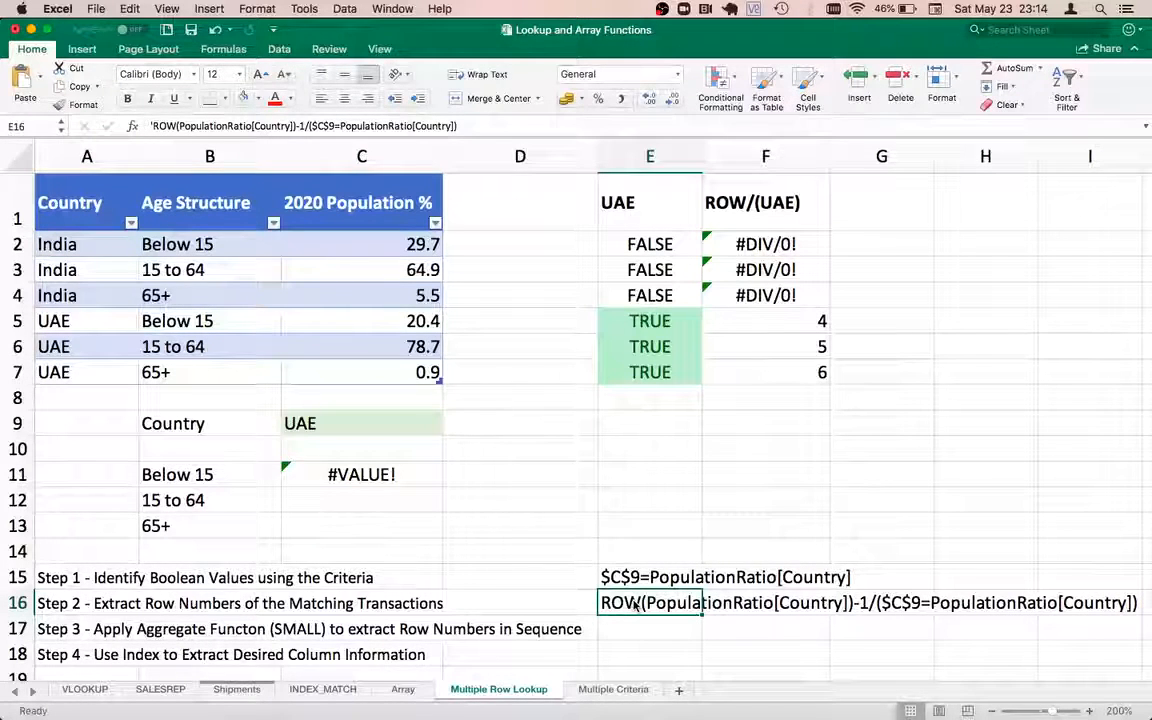
{"action": "key", "text": "Left"}
{"action": "key", "text": "Left"}
{"action": "key", "text": "Left"}
{"action": "key", "text": "Left"}
{"action": "key", "text": "Down"}
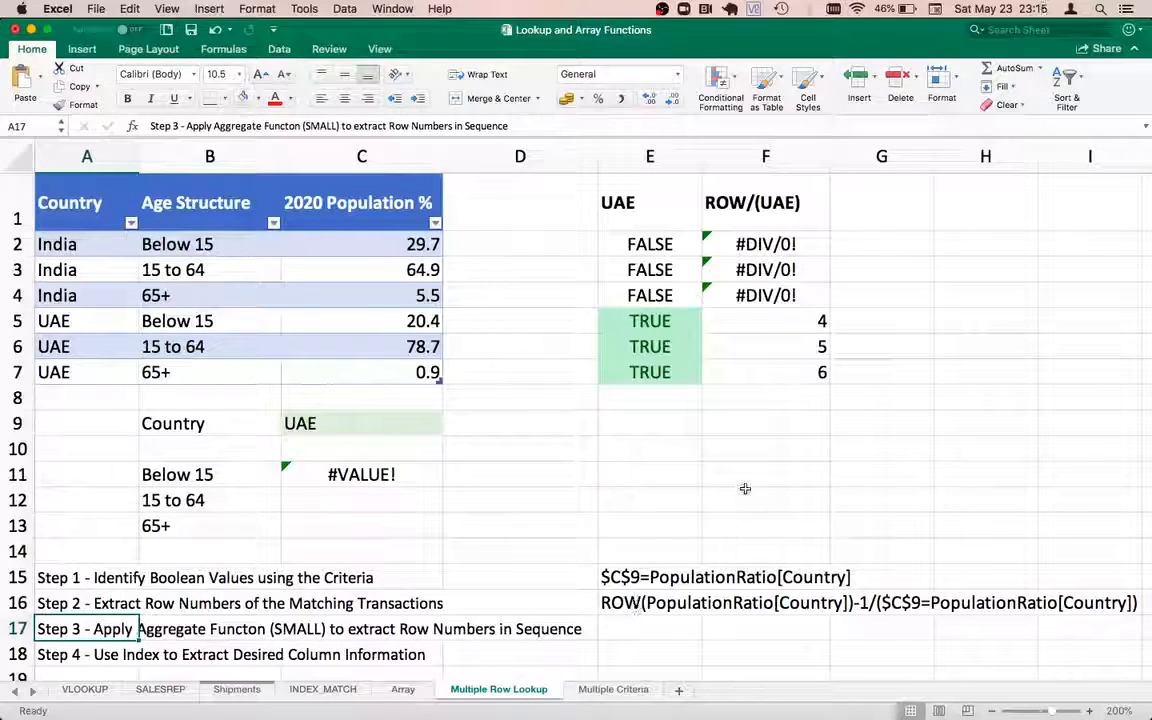
Preview C11's formula body with F9, then cancel without changing it
{"action": "double_click", "coordinate": [300, 474]}
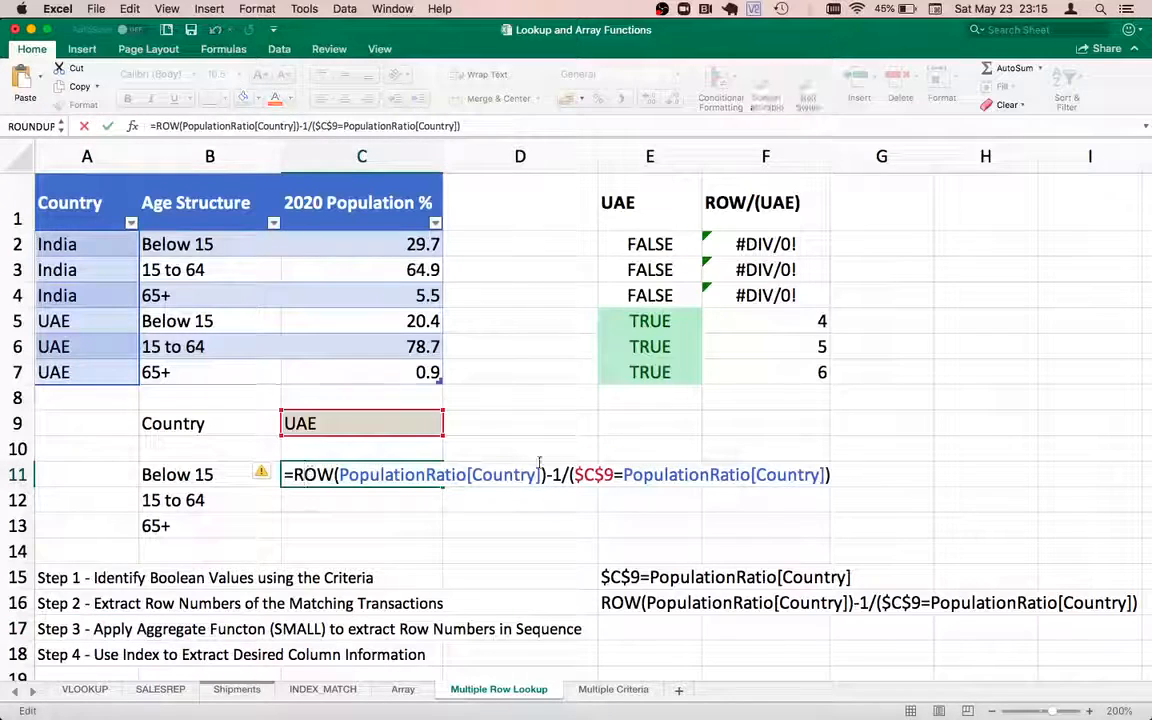
{"action": "key", "text": "shift+End"}
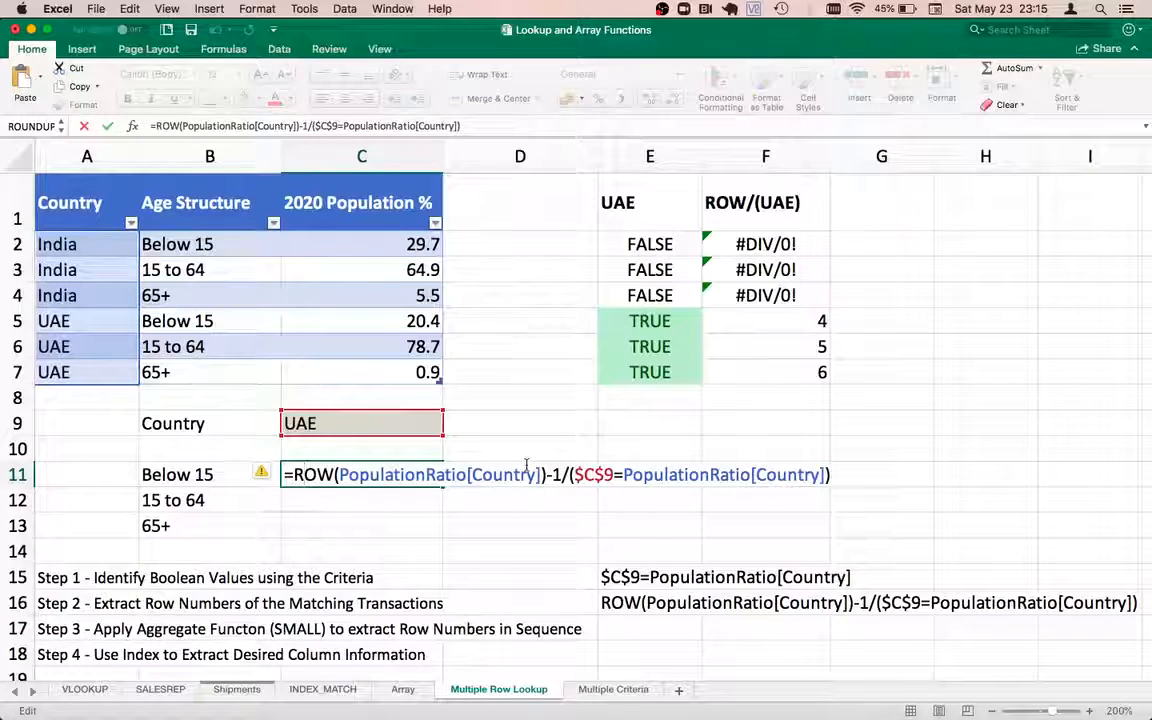
{"action": "key", "text": "F9"}
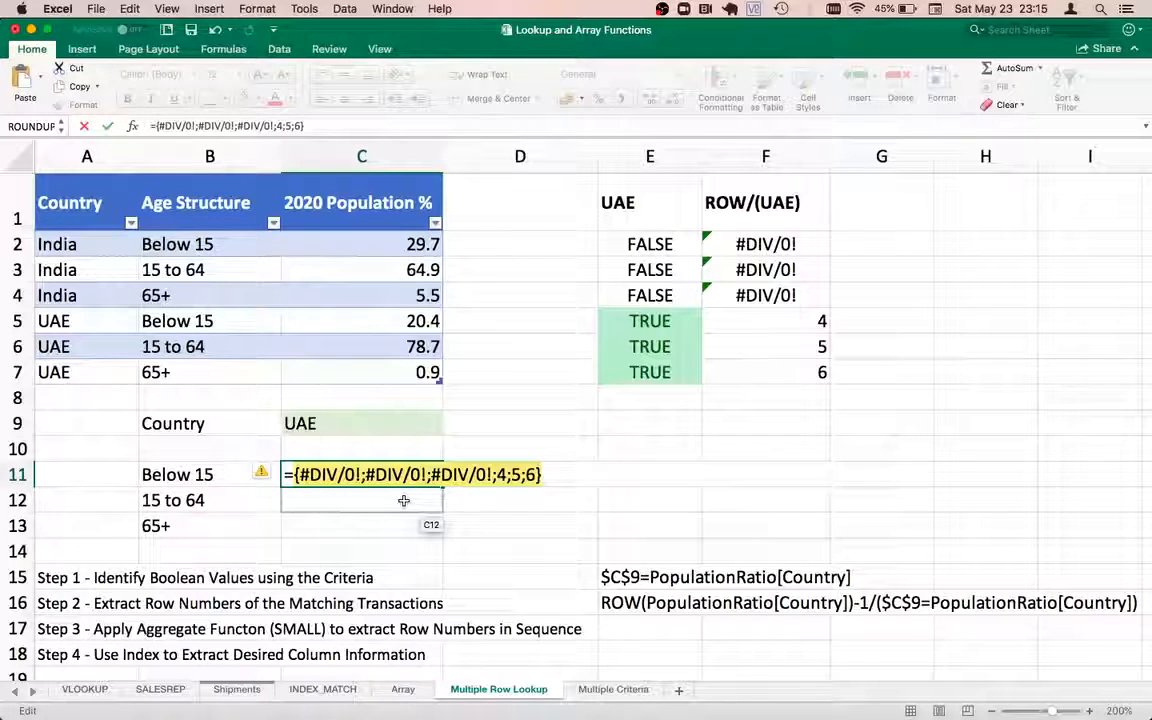
{"action": "key", "text": "Escape"}
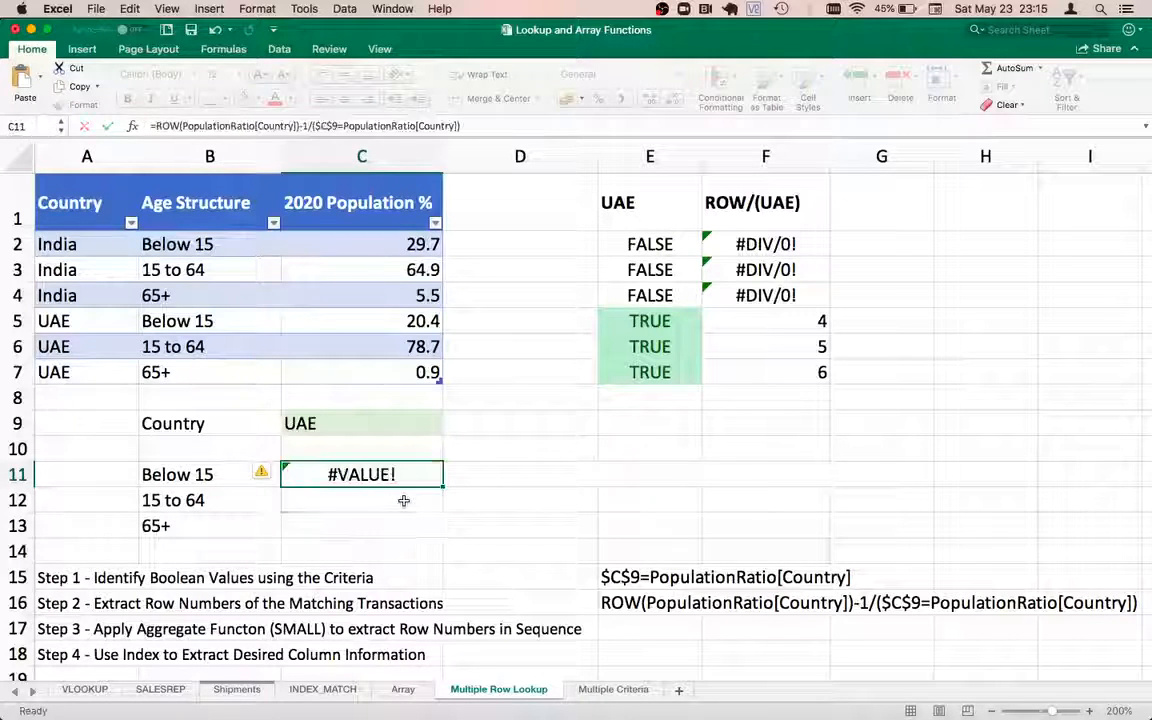
Clear the #VALUE! formula from C11 and start a new formula
{"action": "key", "text": "Right"}
{"action": "key", "text": "Left"}
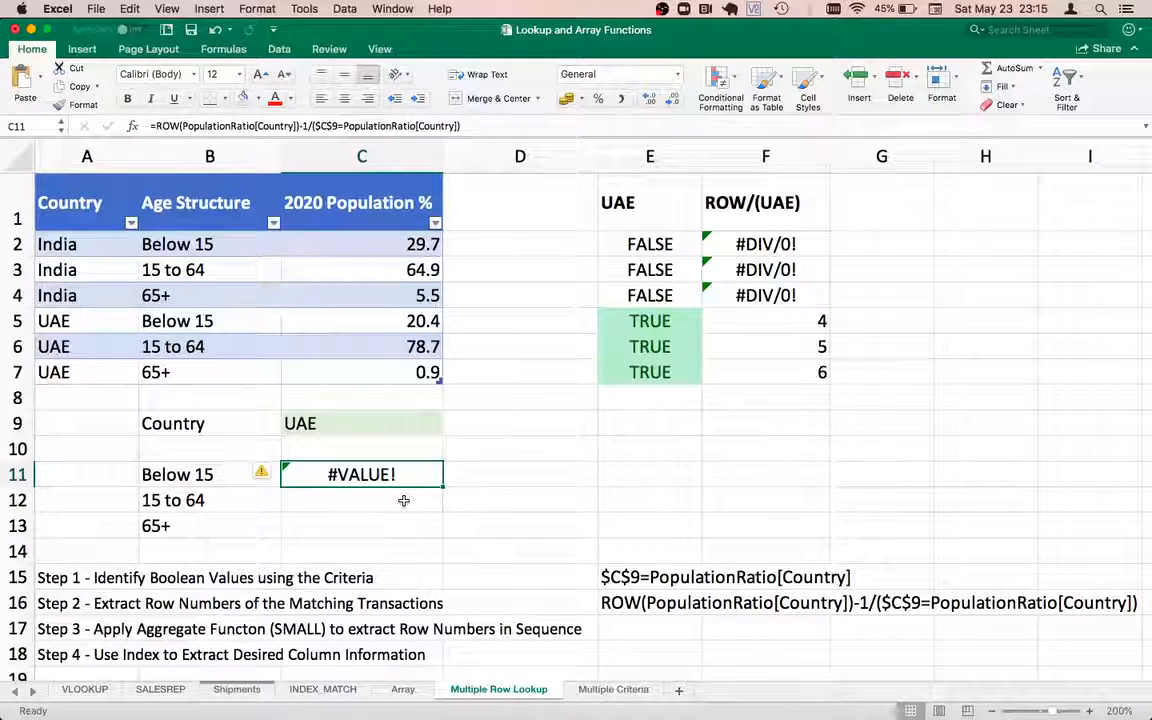
{"action": "key", "text": "Right"}
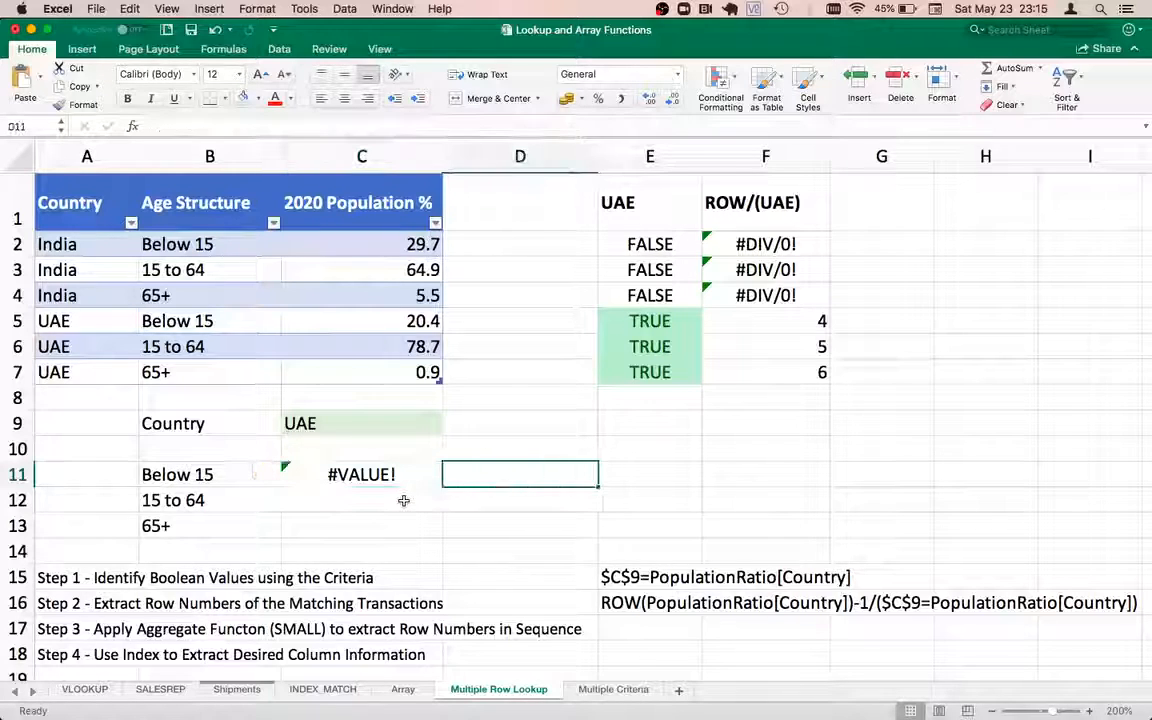
{"action": "key", "text": "Left"}
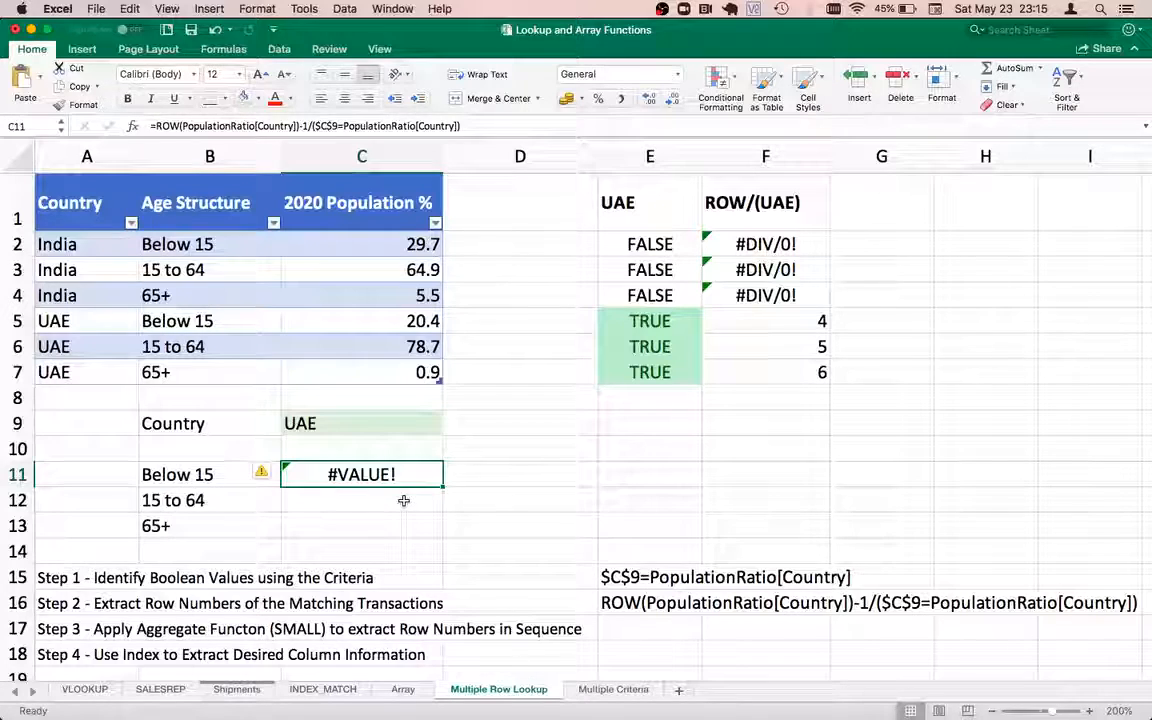
{"action": "key", "text": "Delete"}
{"action": "type", "text": "="}
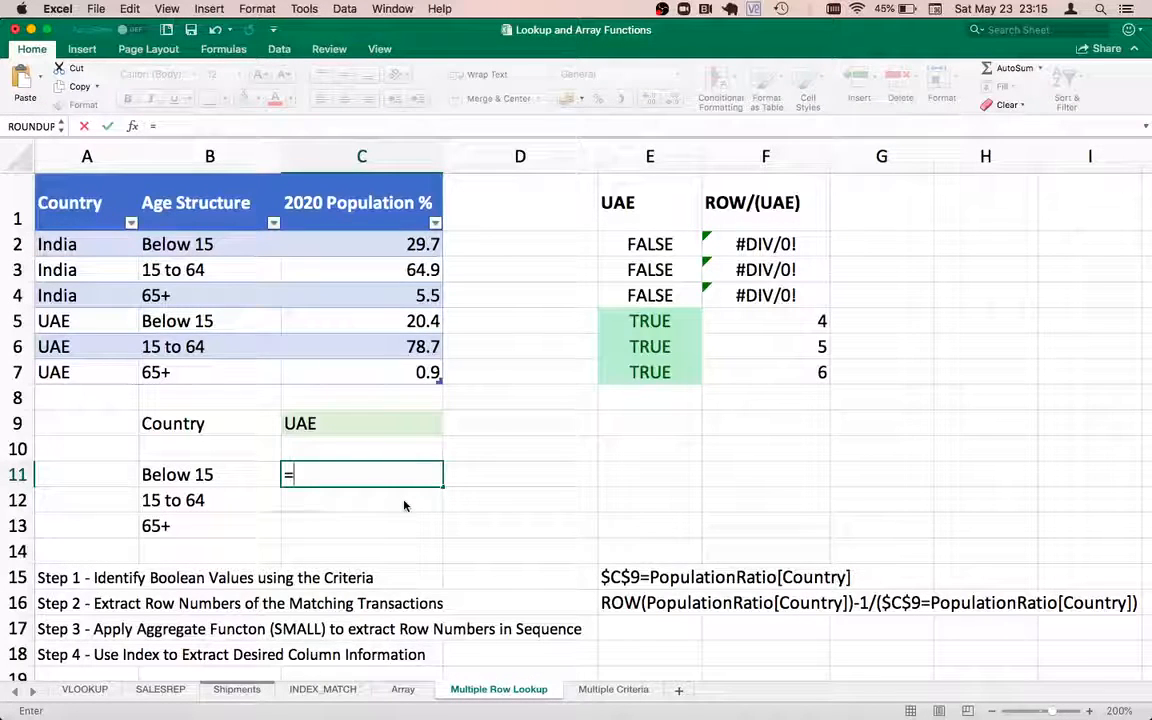
{"action": "type", "text": "AGGREGA"}
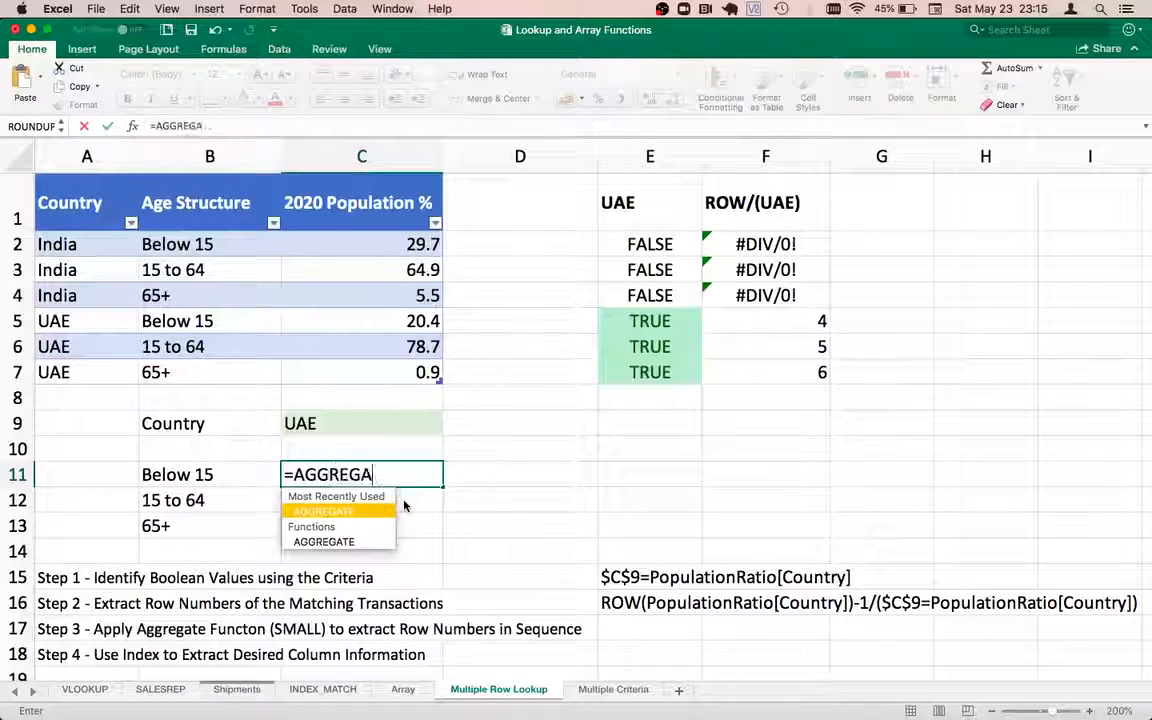
Enter =AGGREGATE(15,6,ROW(PopulationRatio[Country])-1/($C$9=PopulationRatio[Country]),1) in C11, returning 4
{"action": "type", "text": "TE("}
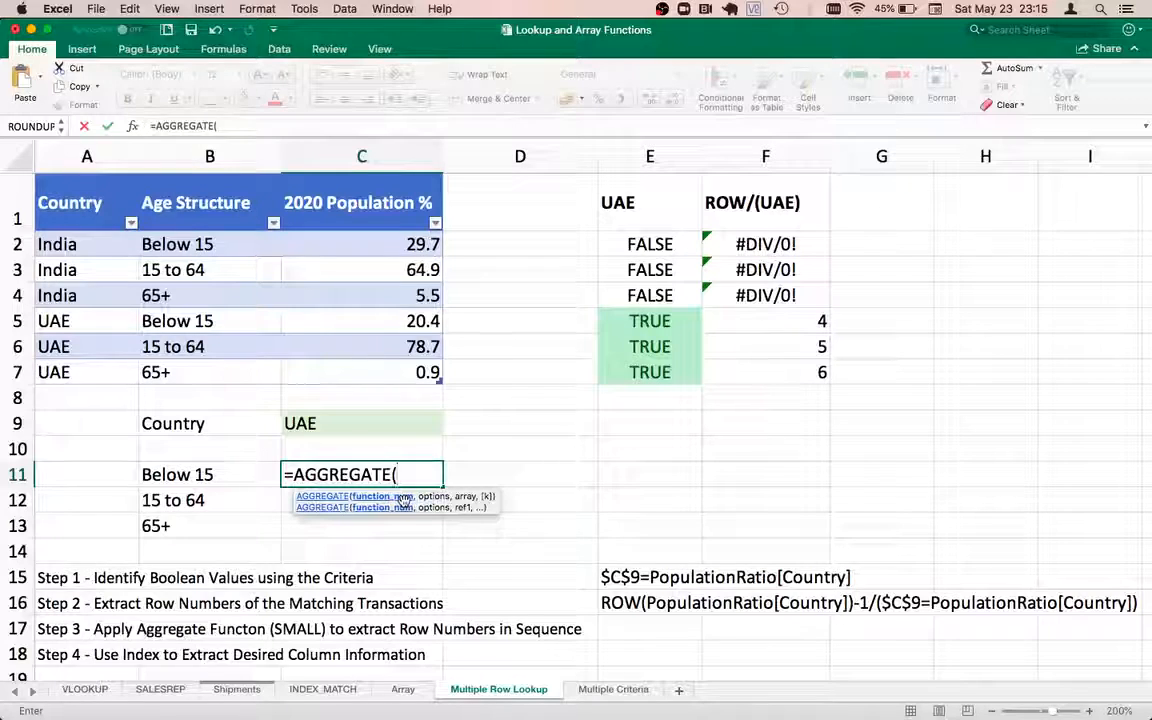
{"action": "type", "text": "15"}
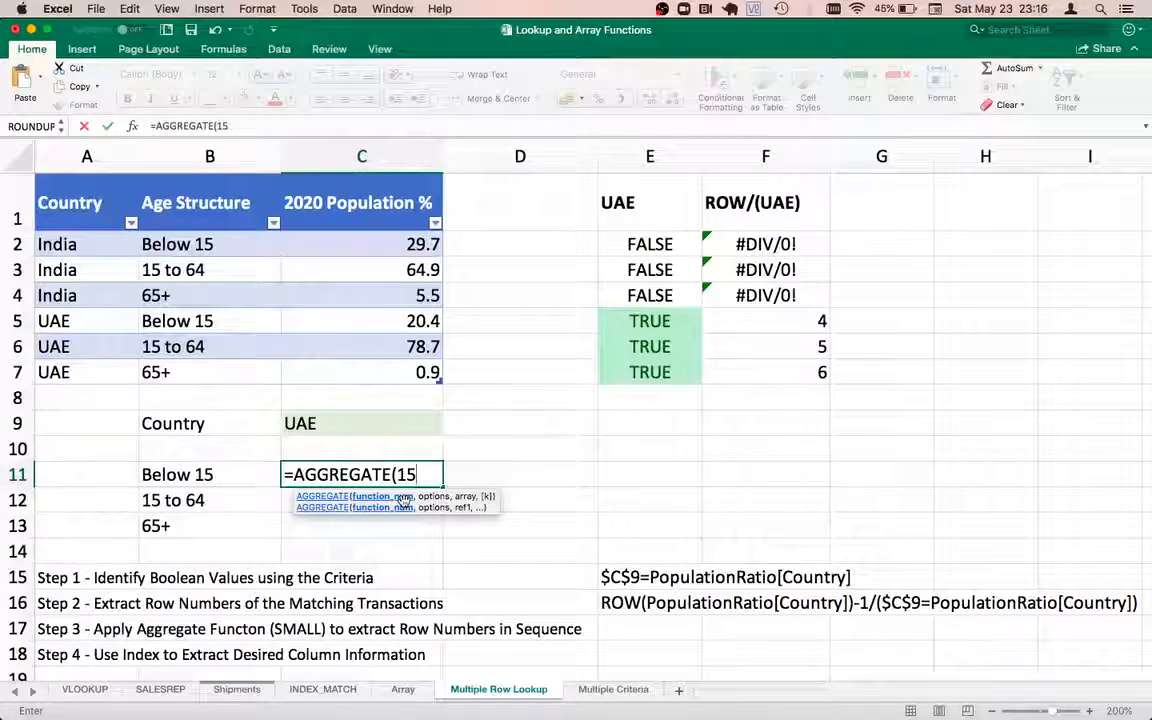
{"action": "type", "text": ",6"}
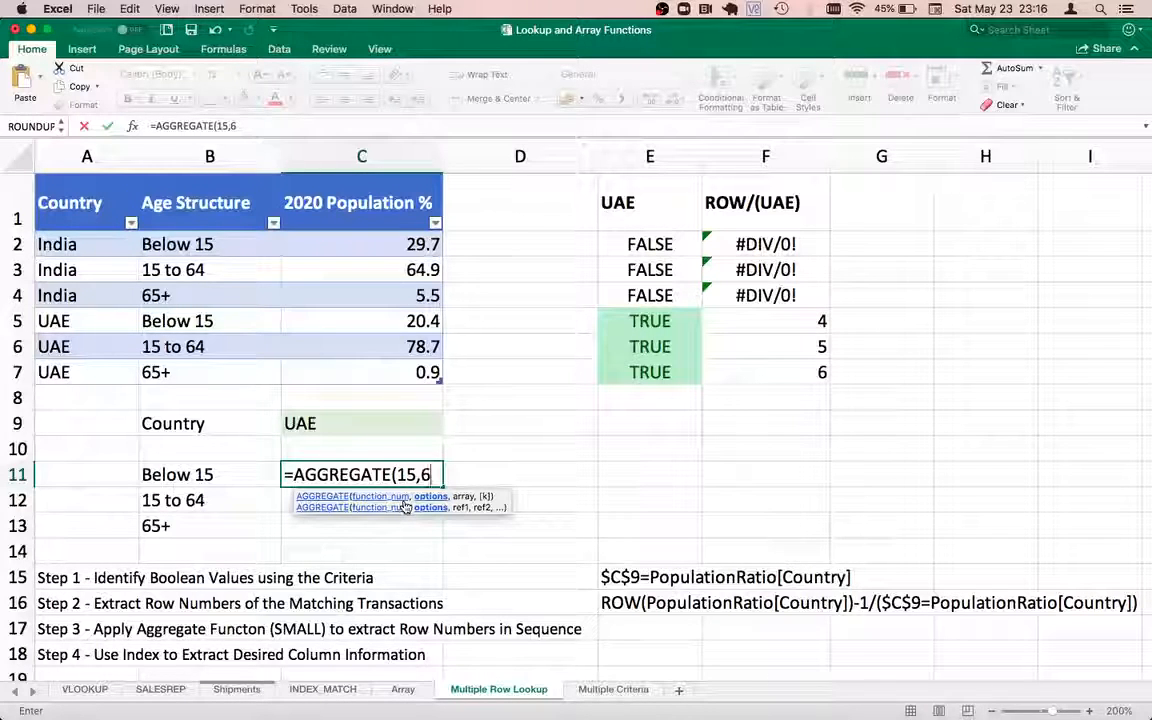
{"action": "type", "text": ","}
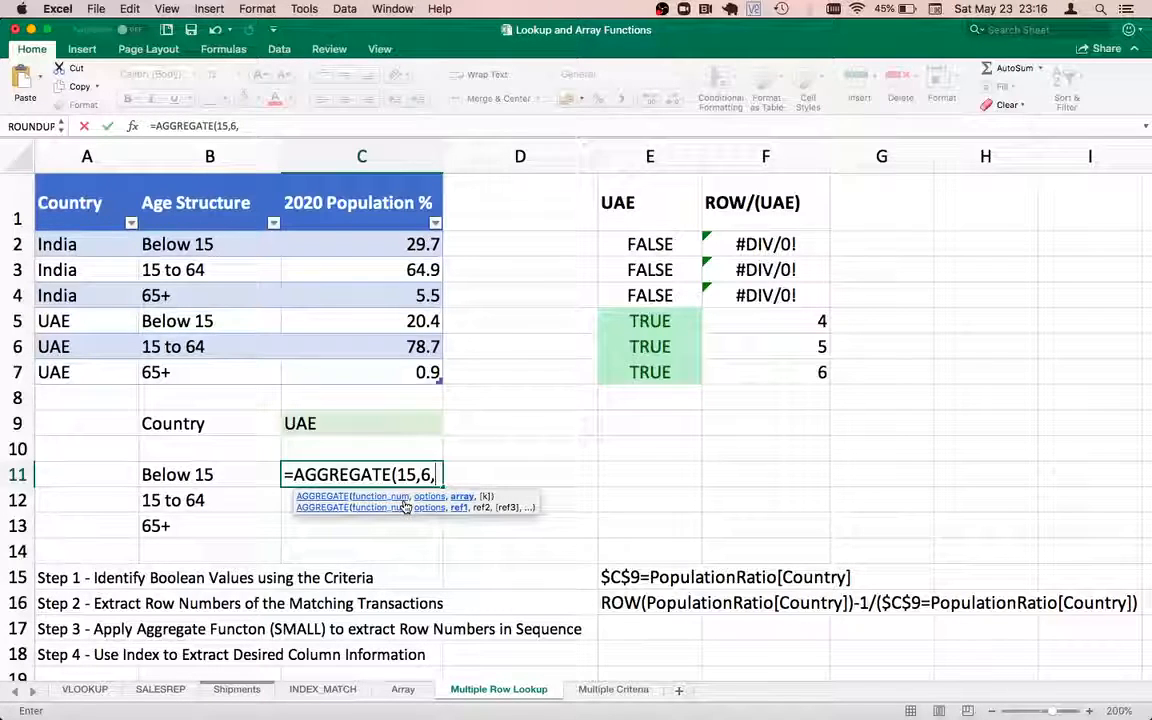
{"action": "key", "text": "super+v"}
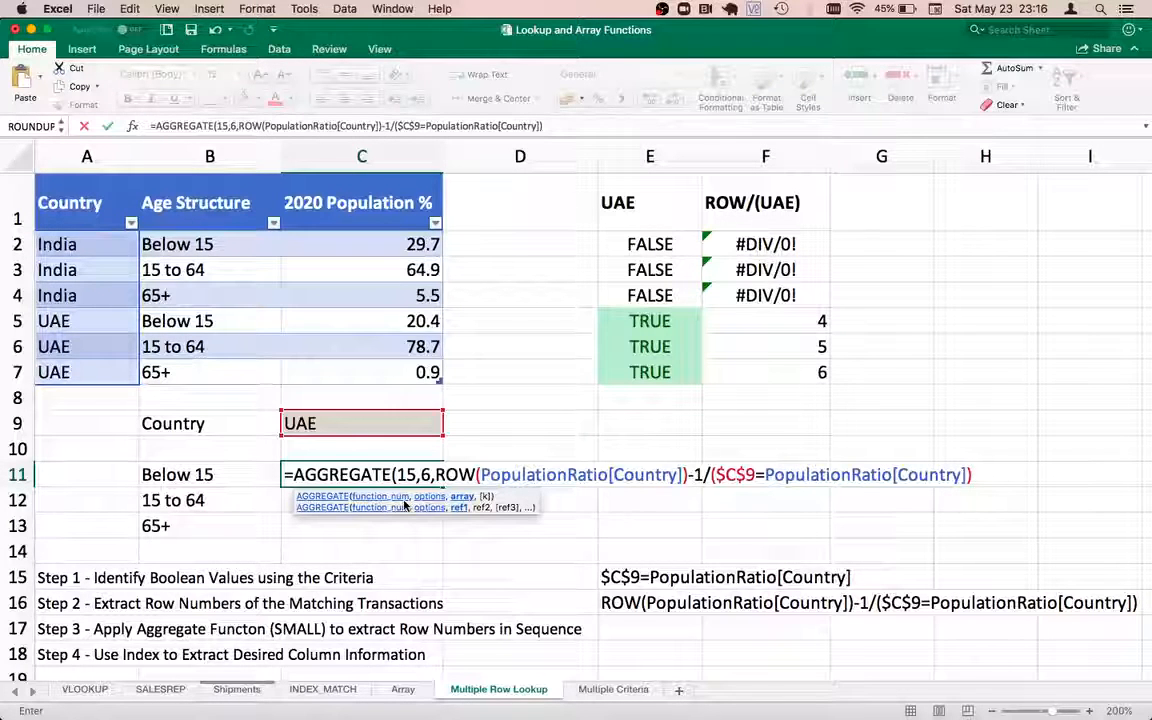
{"action": "type", "text": ","}
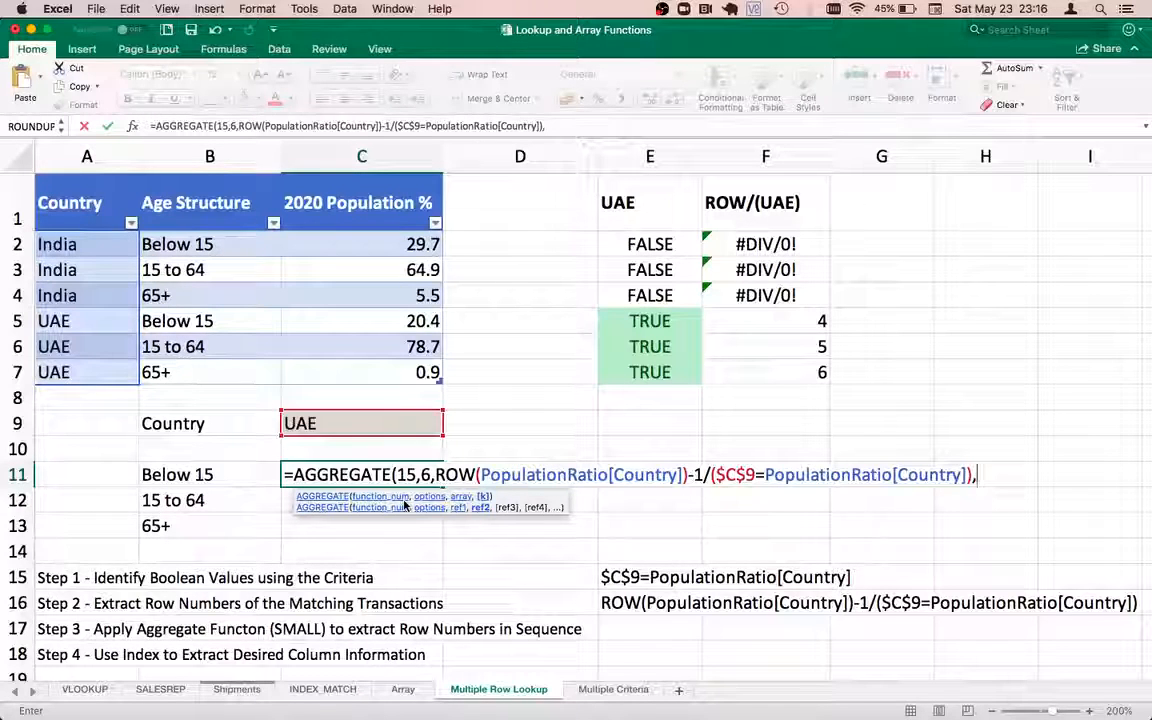
{"action": "type", "text": "1"}
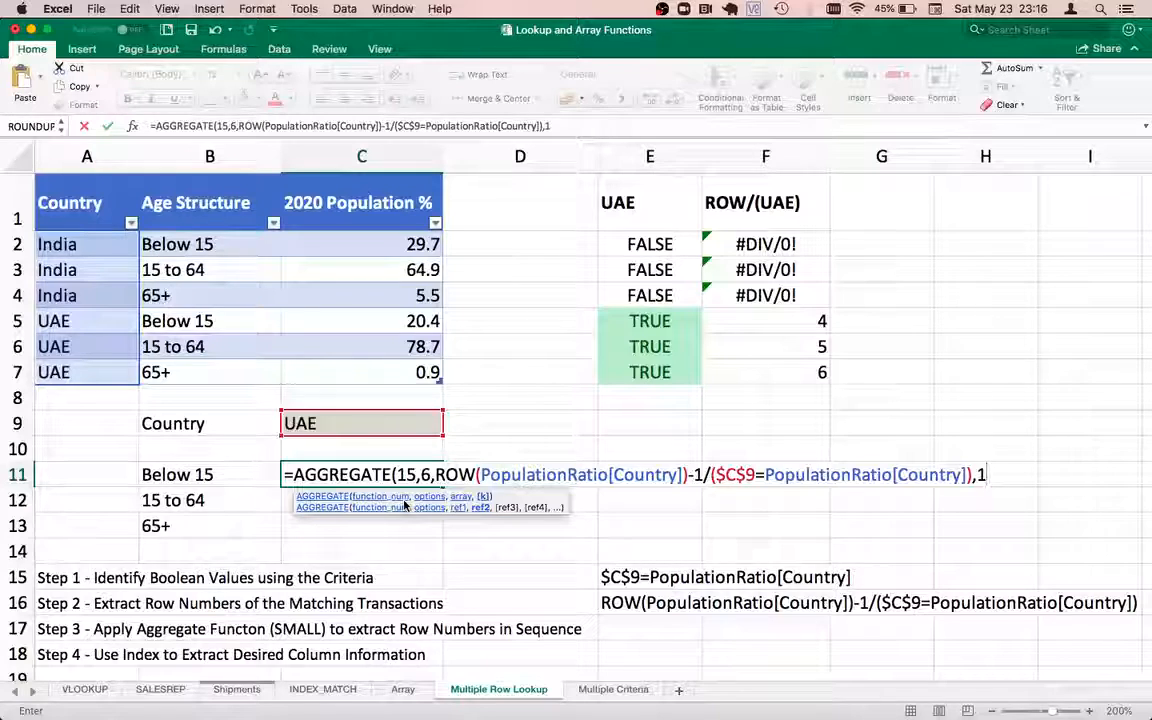
{"action": "type", "text": ")"}
{"action": "key", "text": "Return"}
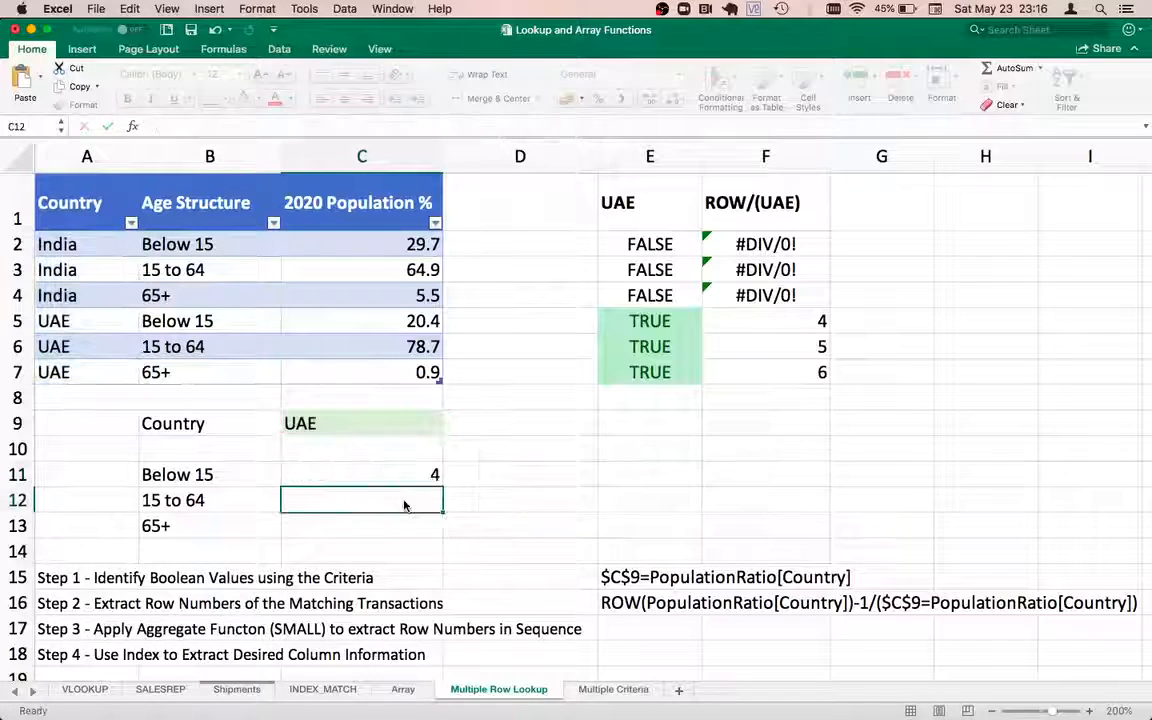
Copy C11's AGGREGATE formula into C12 and change k to 2, returning 5
{"action": "key", "text": "Up"}
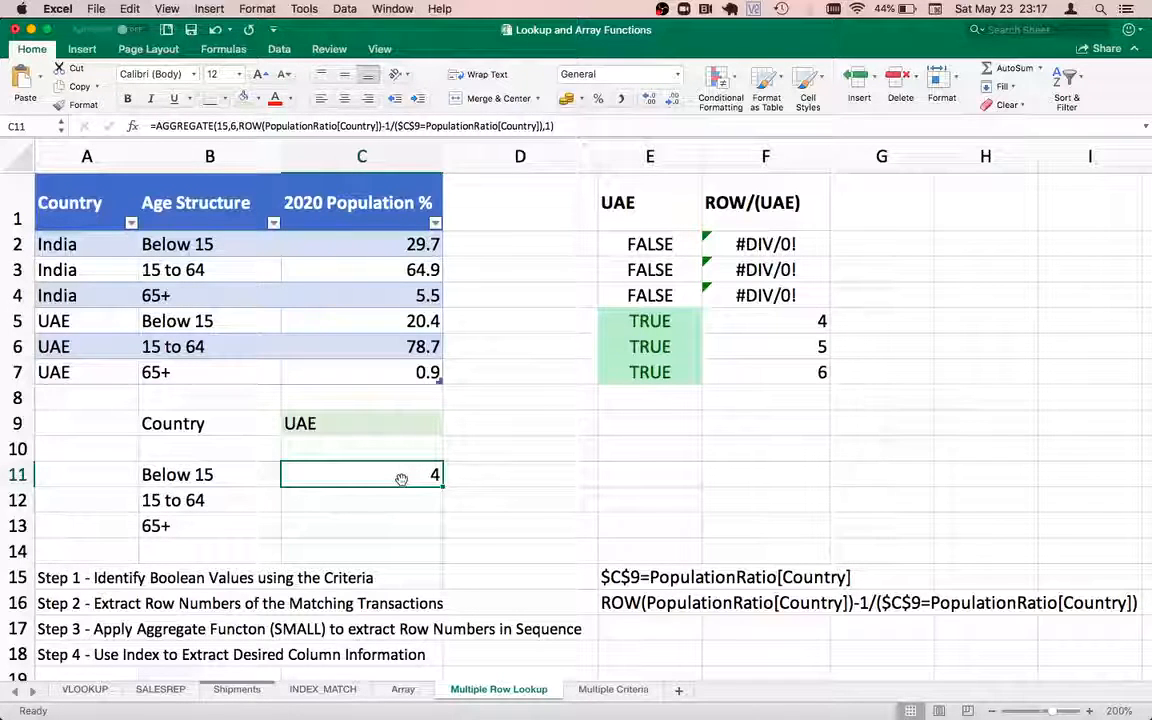
{"action": "key", "text": "super+c"}
{"action": "left_click", "coordinate": [397, 494]}
{"action": "key", "text": "super+v"}
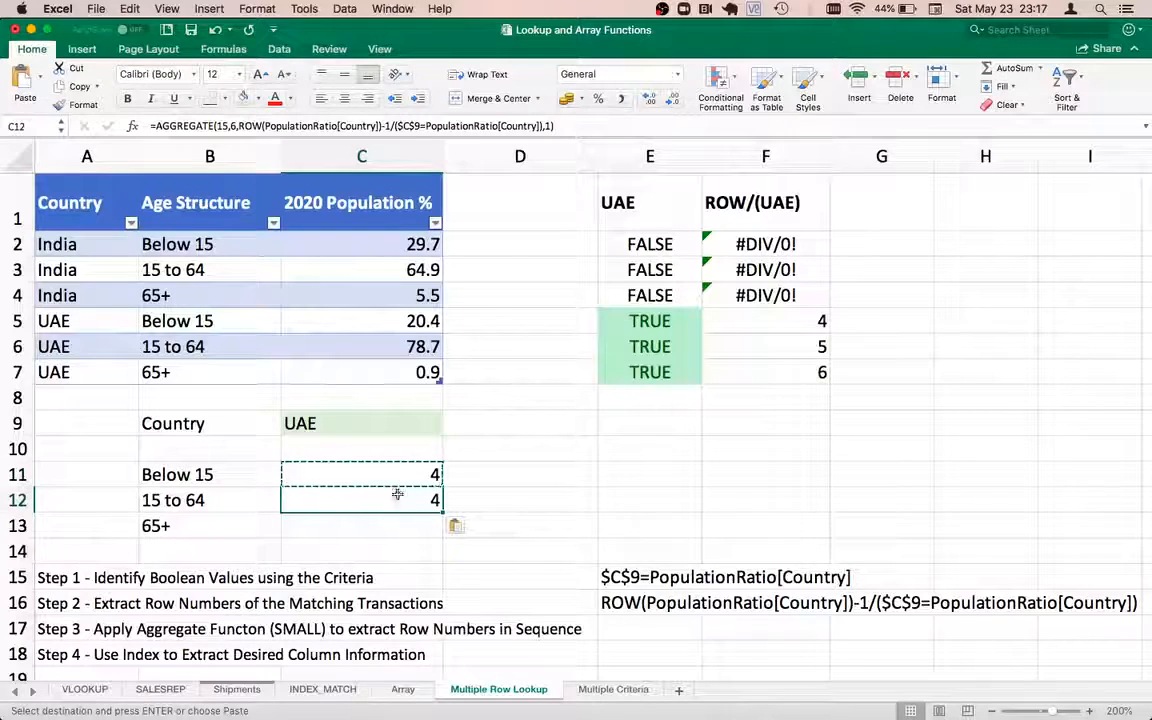
{"action": "double_click", "coordinate": [397, 494]}
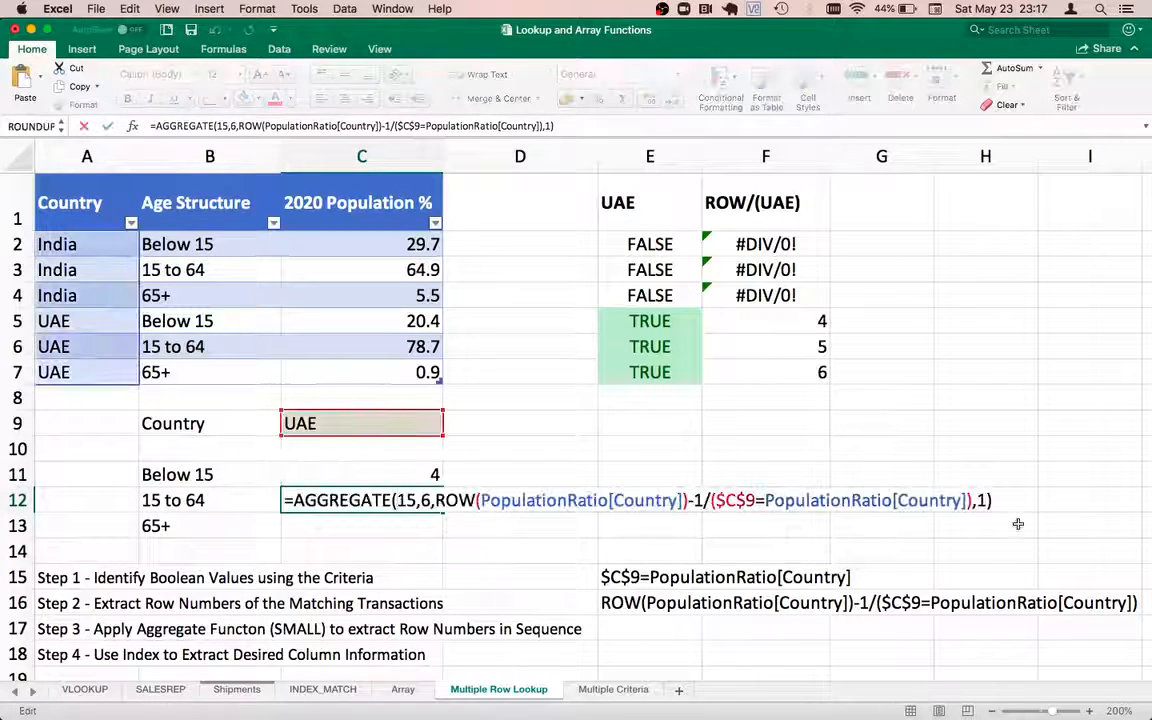
{"action": "left_click", "coordinate": [984, 500]}
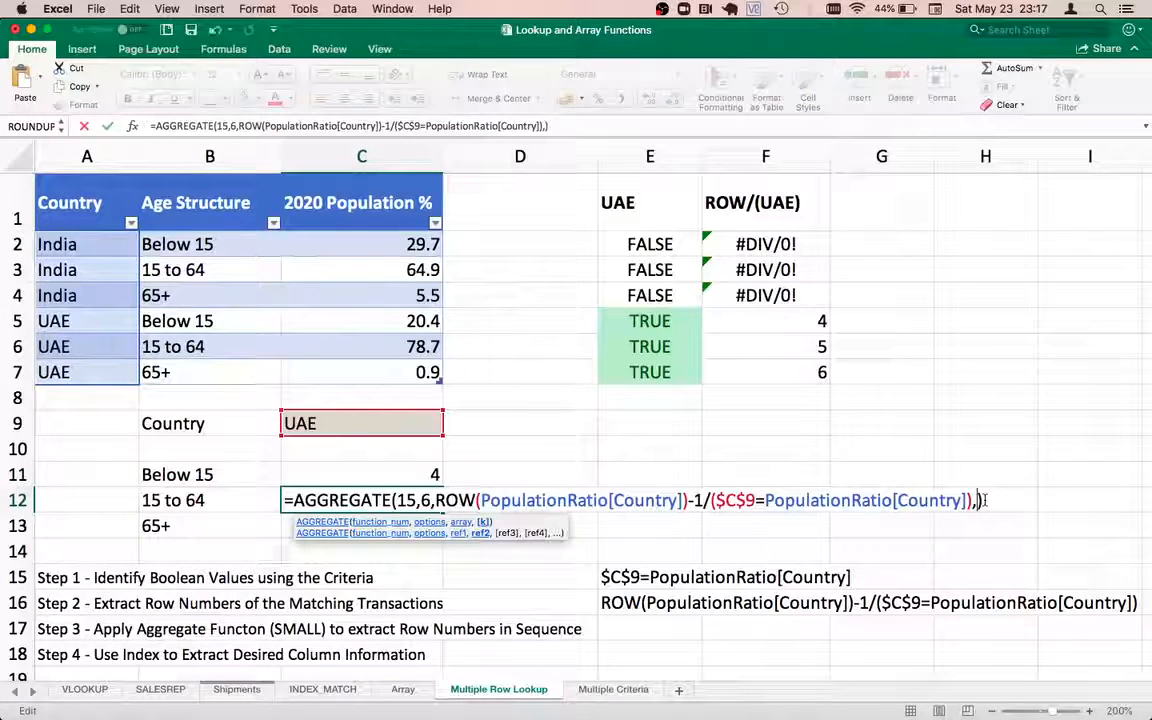
{"action": "key", "text": "BackSpace"}
{"action": "type", "text": "2"}
{"action": "key", "text": "Return"}
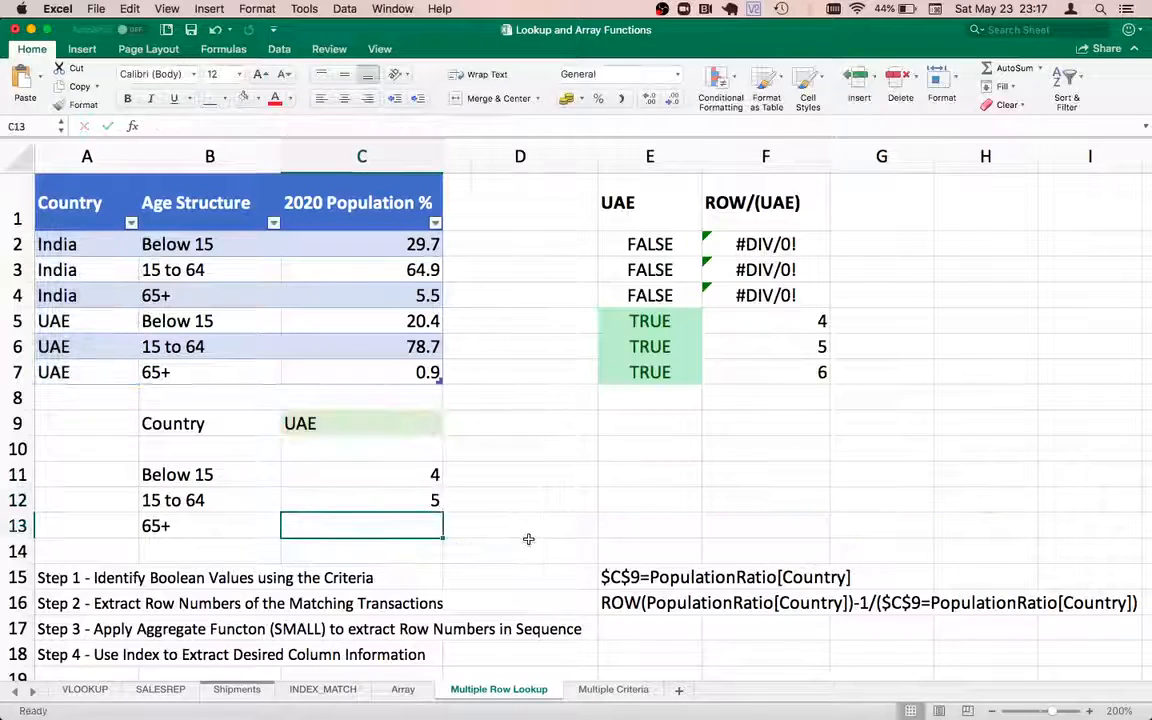
Copy the formula into C13 with k changed to 3, returning 6
{"action": "double_click", "coordinate": [417, 521]}
{"action": "key", "text": "Escape"}
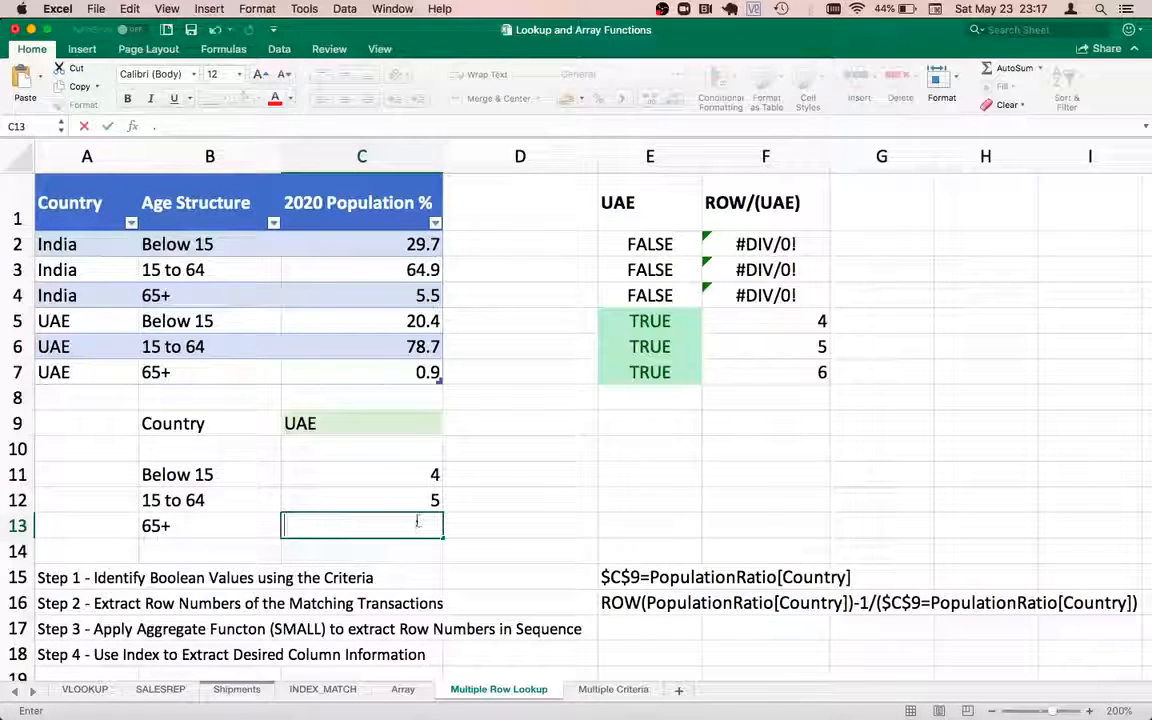
{"action": "key", "text": "Up"}
{"action": "key", "text": "super+c"}
{"action": "left_click", "coordinate": [410, 524]}
{"action": "key", "text": "super+v"}
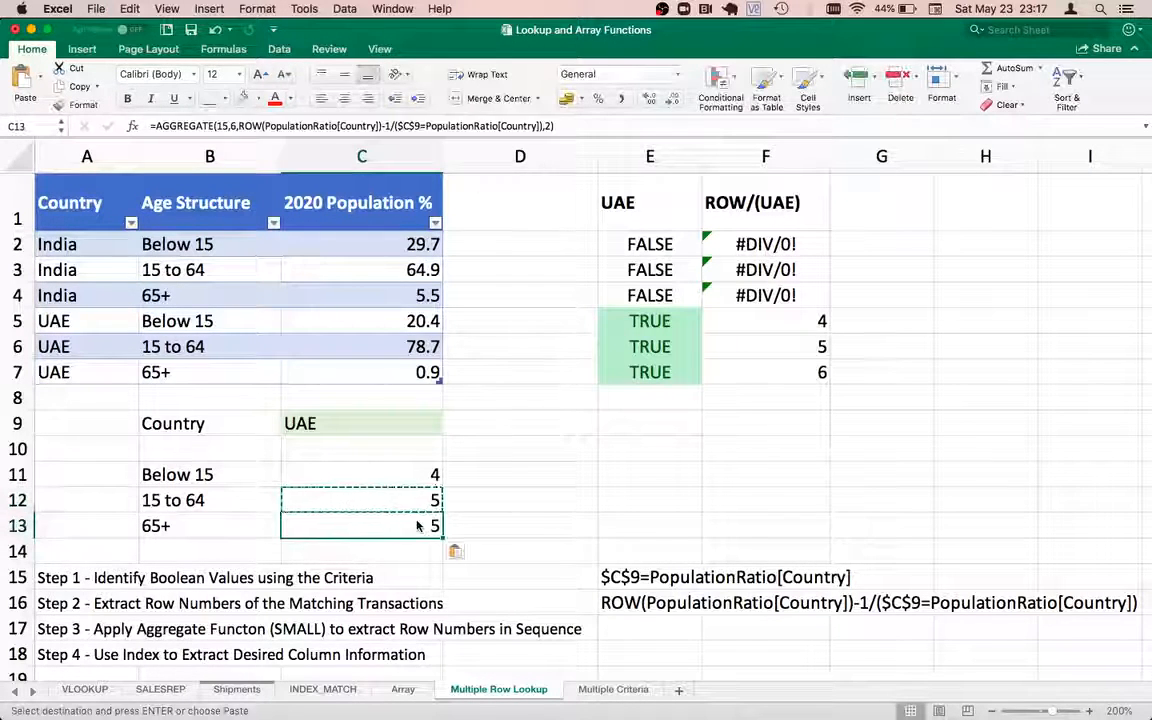
{"action": "double_click", "coordinate": [400, 520]}
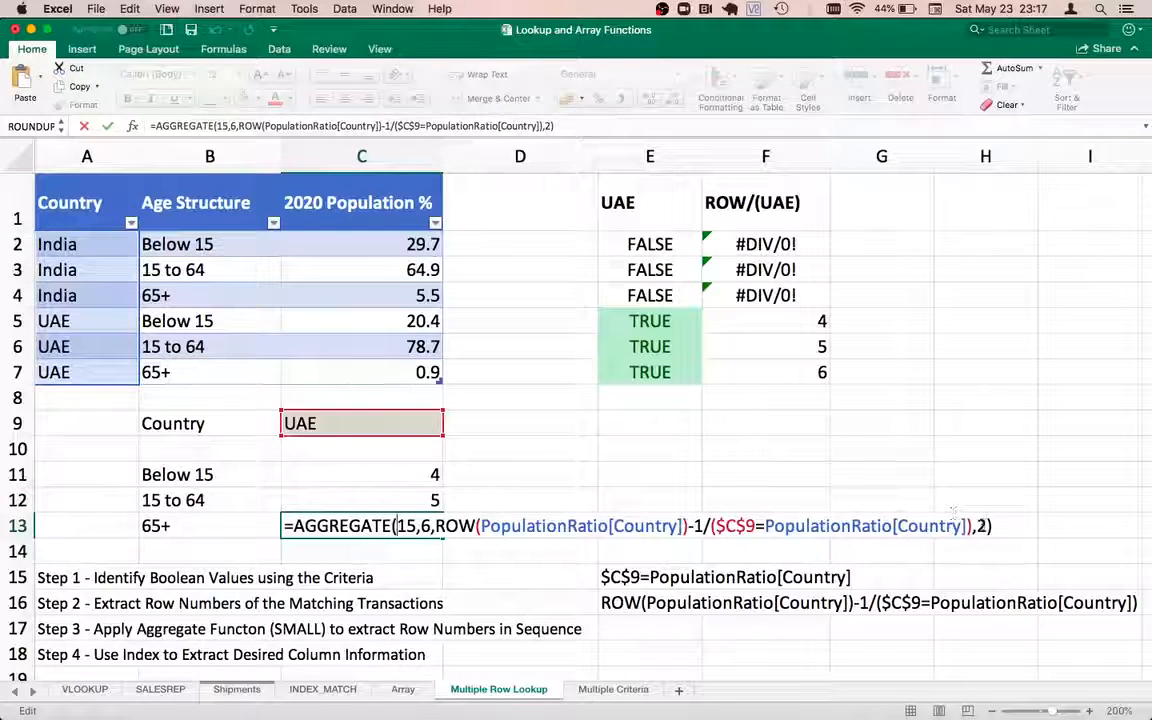
{"action": "left_click", "coordinate": [984, 525]}
{"action": "key", "text": "BackSpace"}
{"action": "type", "text": "3"}
{"action": "key", "text": "Return"}
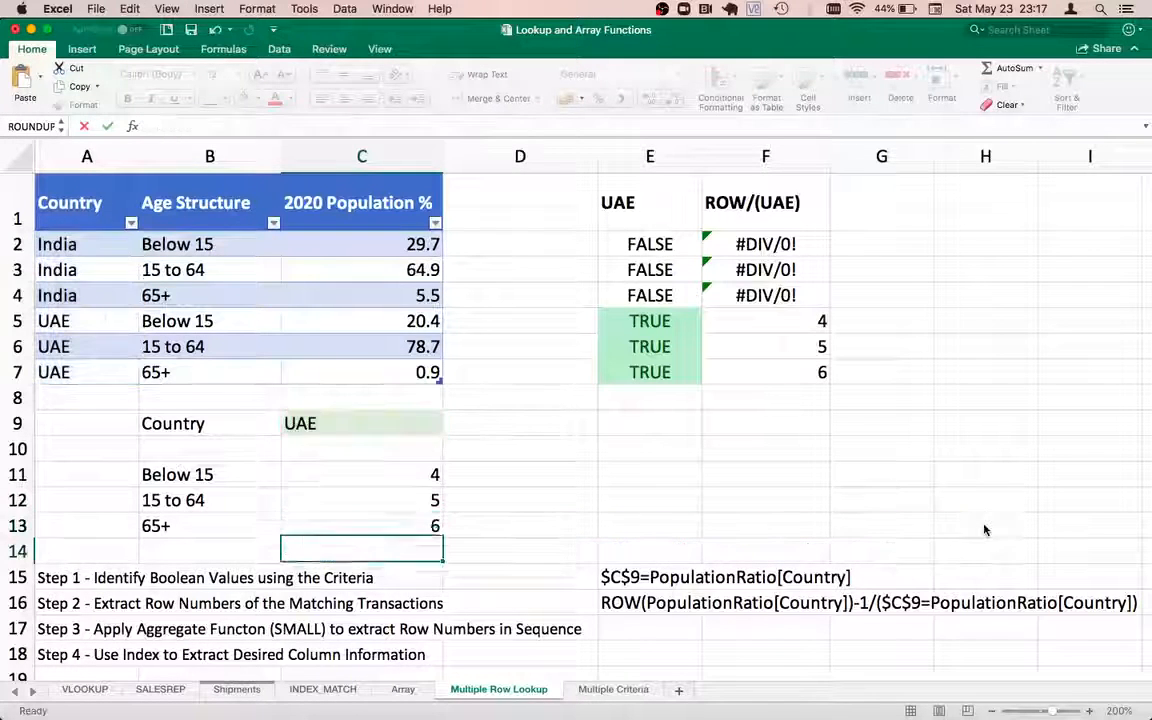
{"action": "key", "text": "Up"}
{"action": "key", "text": "Up"}
{"action": "key", "text": "Up"}
{"action": "key", "text": "Up"}
{"action": "key", "text": "Down"}
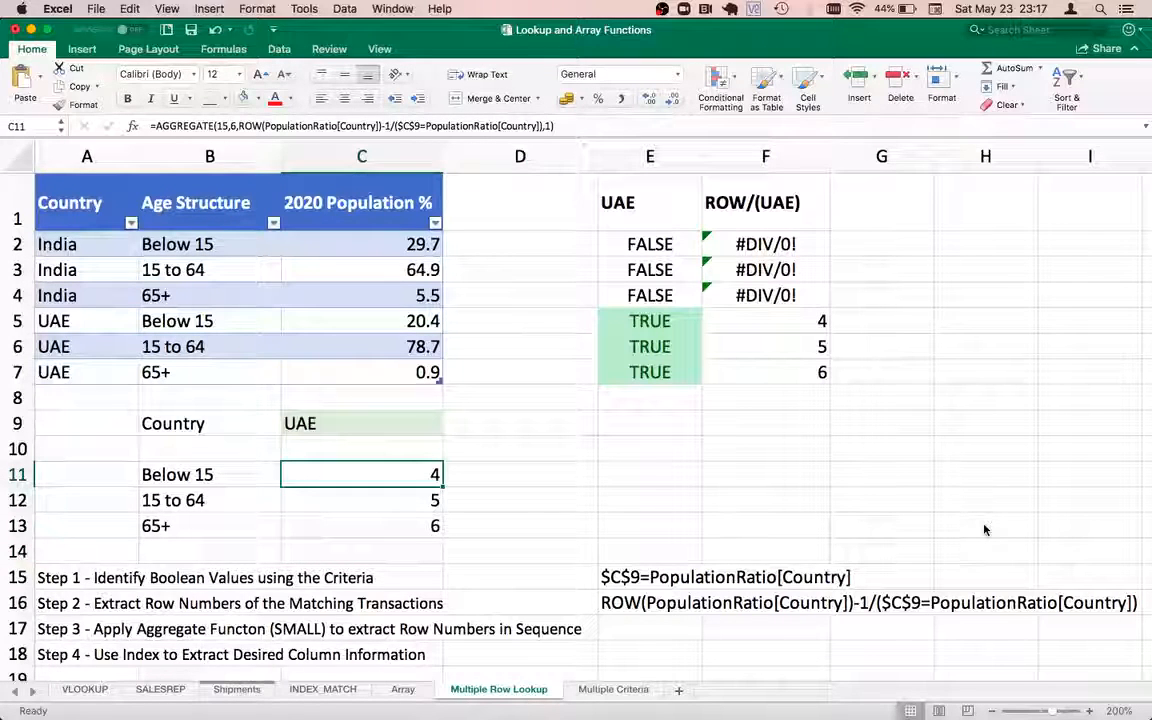
{"action": "key", "text": "Up"}
{"action": "key", "text": "Up"}
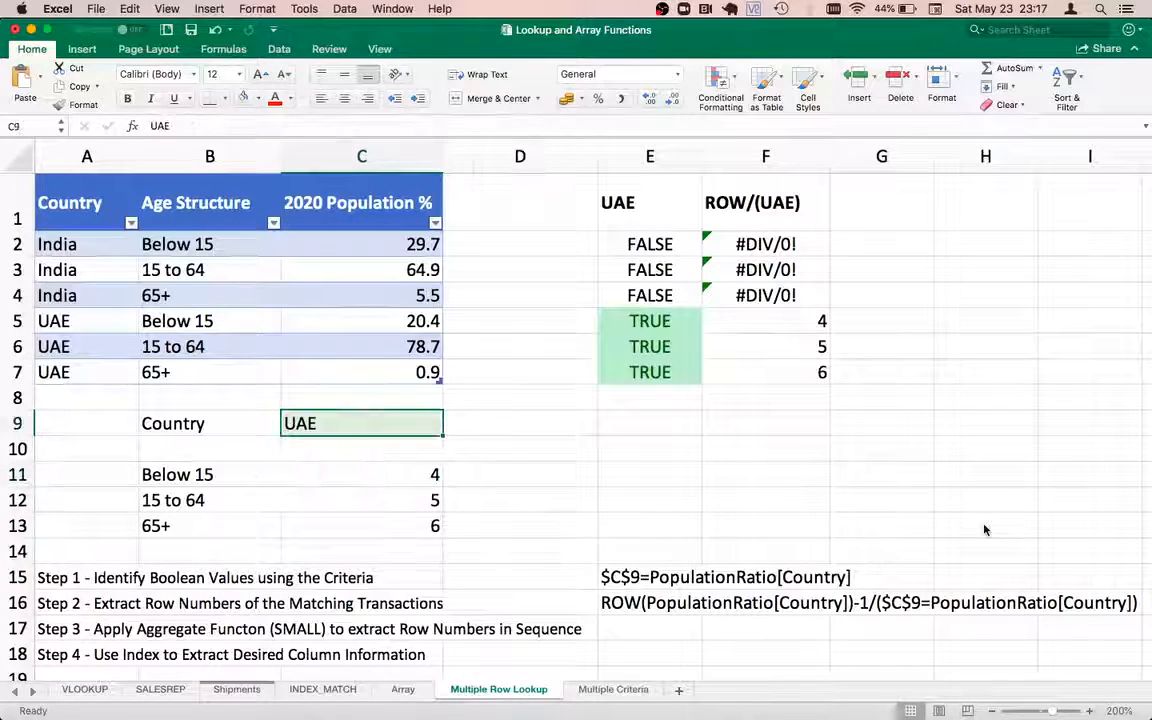
Change the country in C9 to INDIA and review the recalculated row numbers
{"action": "type", "text": "INDIA"}
{"action": "key", "text": "Return"}
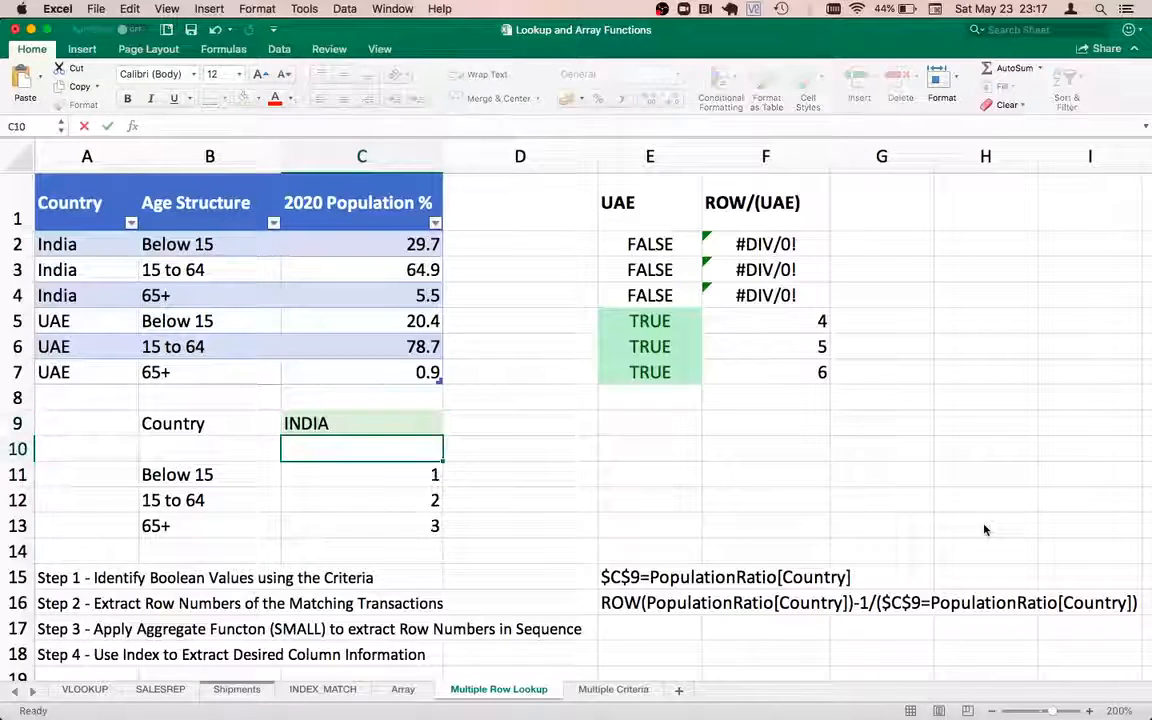
{"action": "key", "text": "Up"}
{"action": "key", "text": "Down"}
{"action": "key", "text": "Down"}
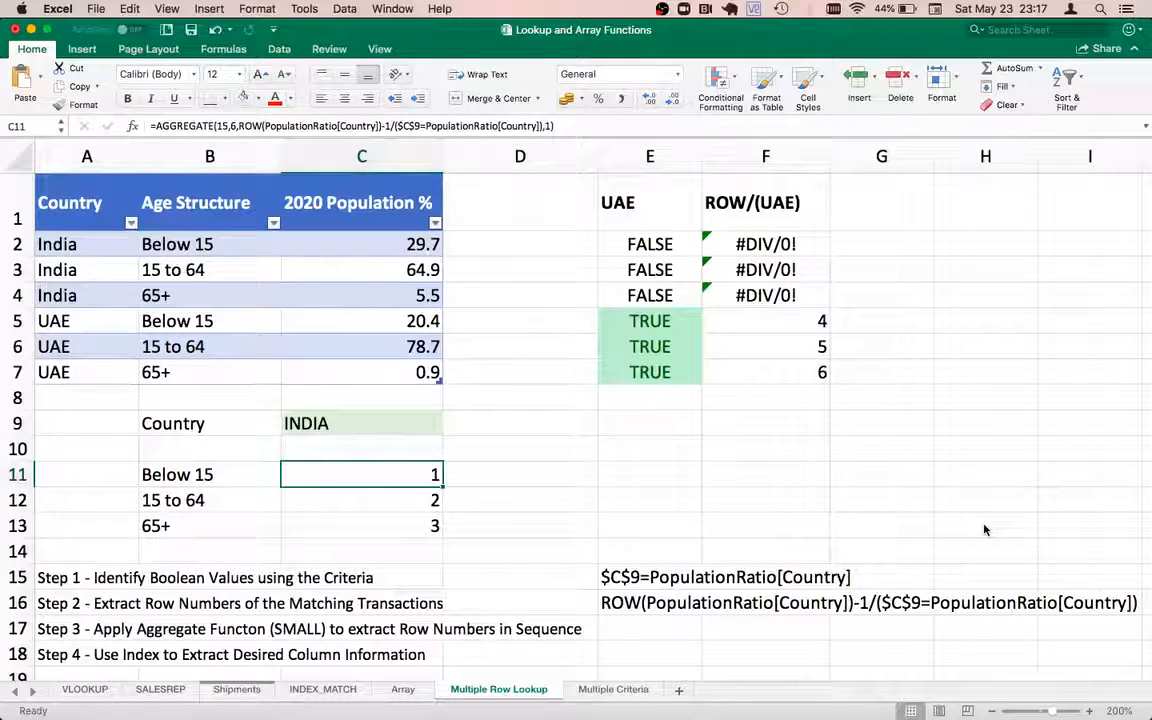
{"action": "key", "text": "Down"}
{"action": "key", "text": "Up"}
{"action": "key", "text": "Up"}
{"action": "key", "text": "Down"}
{"action": "key", "text": "Down"}
{"action": "key", "text": "Up"}
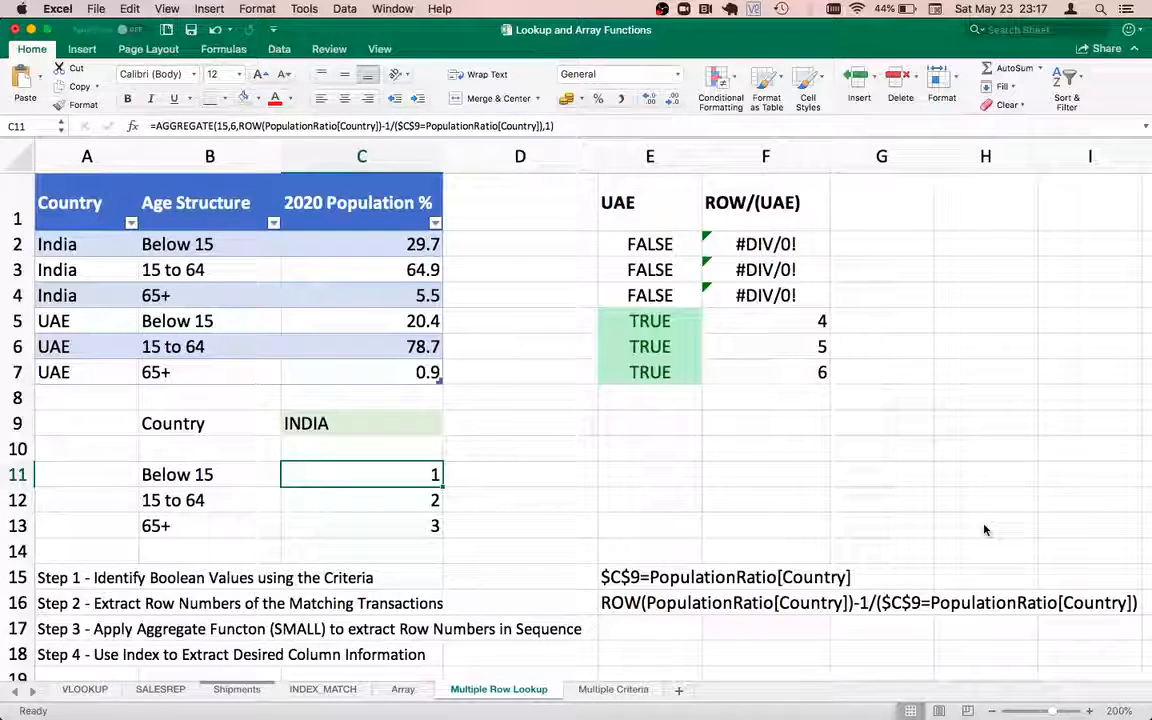
Copy C11's AGGREGATE expression text and move to E17
{"action": "double_click", "coordinate": [350, 472]}
{"action": "left_click", "coordinate": [294, 475]}
{"action": "key", "text": "shift+End"}
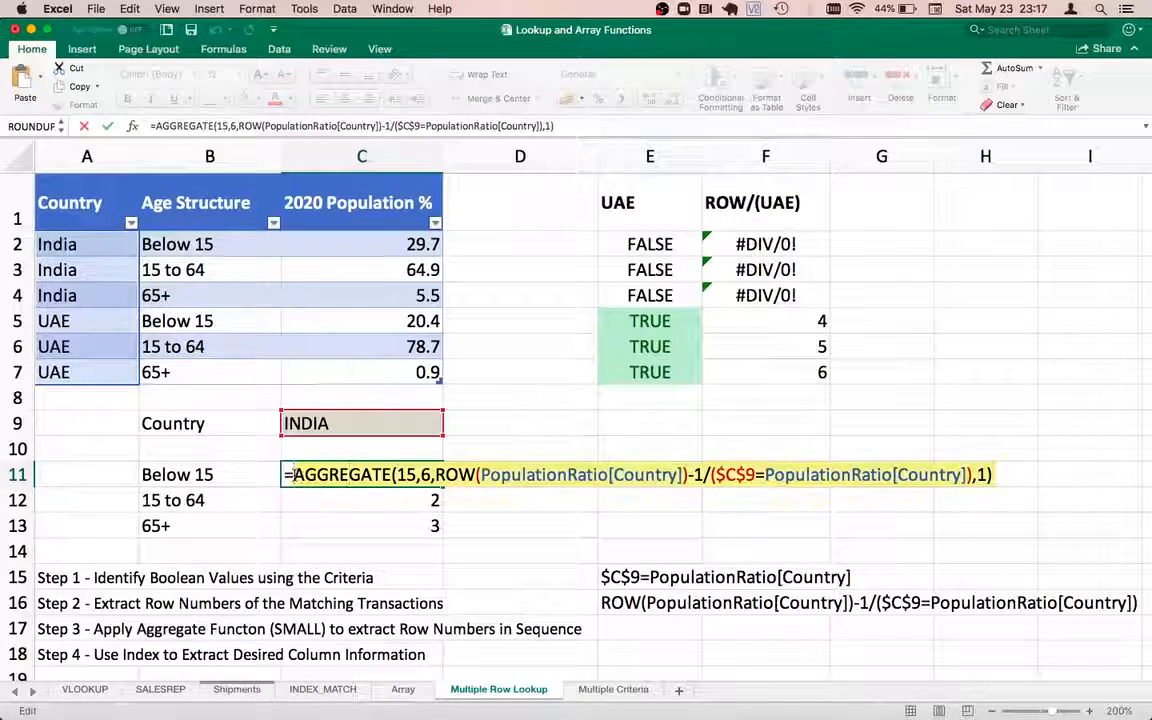
{"action": "key", "text": "Return"}
{"action": "key", "text": "Down"}
{"action": "key", "text": "Right"}
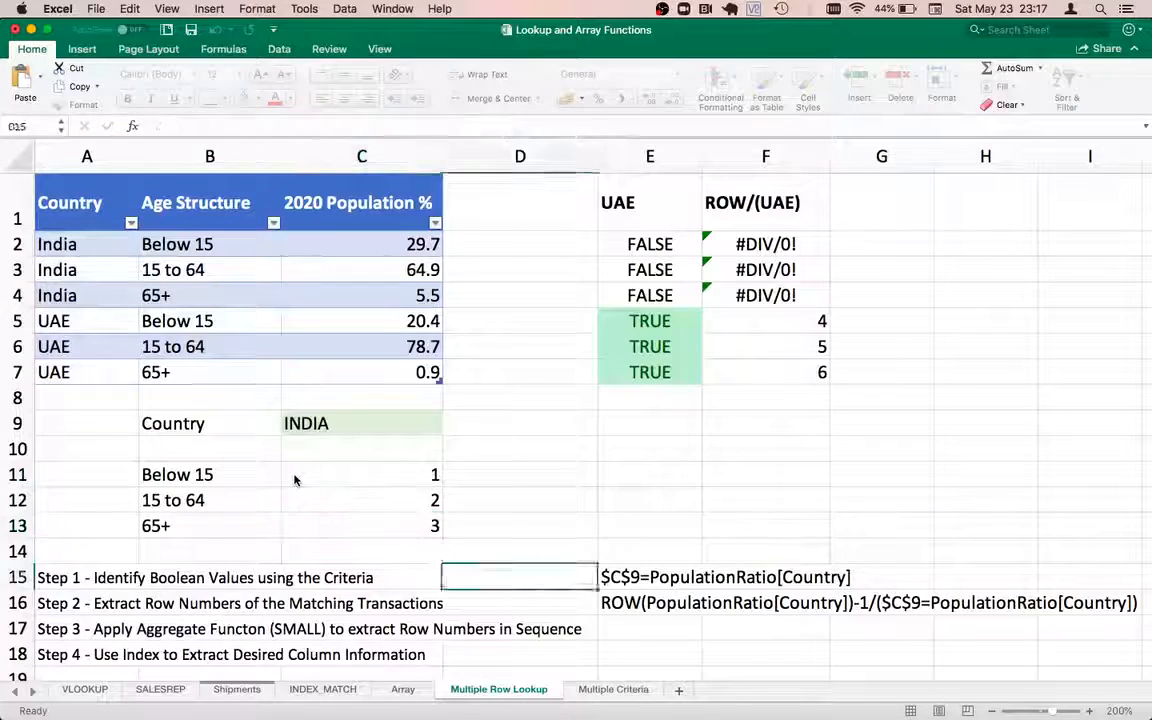
{"action": "key", "text": "Right"}
{"action": "key", "text": "Down"}
{"action": "key", "text": "Down"}
{"action": "key", "text": "Down"}
{"action": "key", "text": "Down"}
Paste the AGGREGATE expression into E17 as the Step 3 text note
{"action": "type", "text": "'"}
{"action": "key", "text": "ctrl+v"}
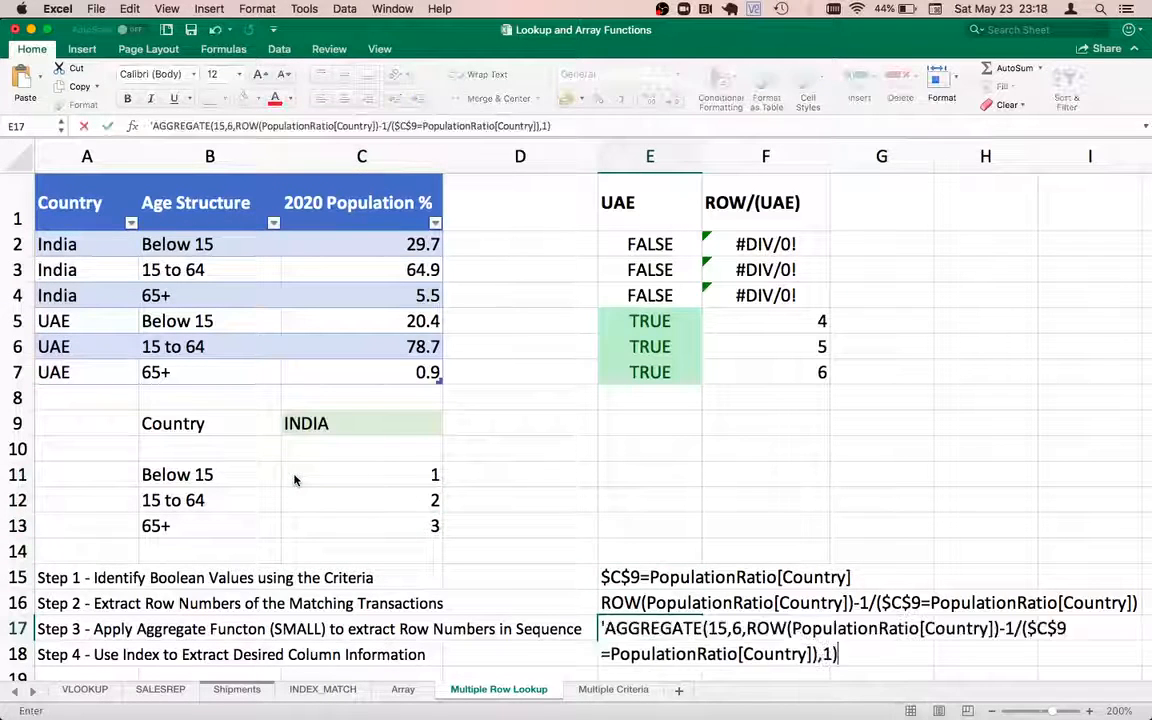
{"action": "key", "text": "Return"}
{"action": "key", "text": "Up"}
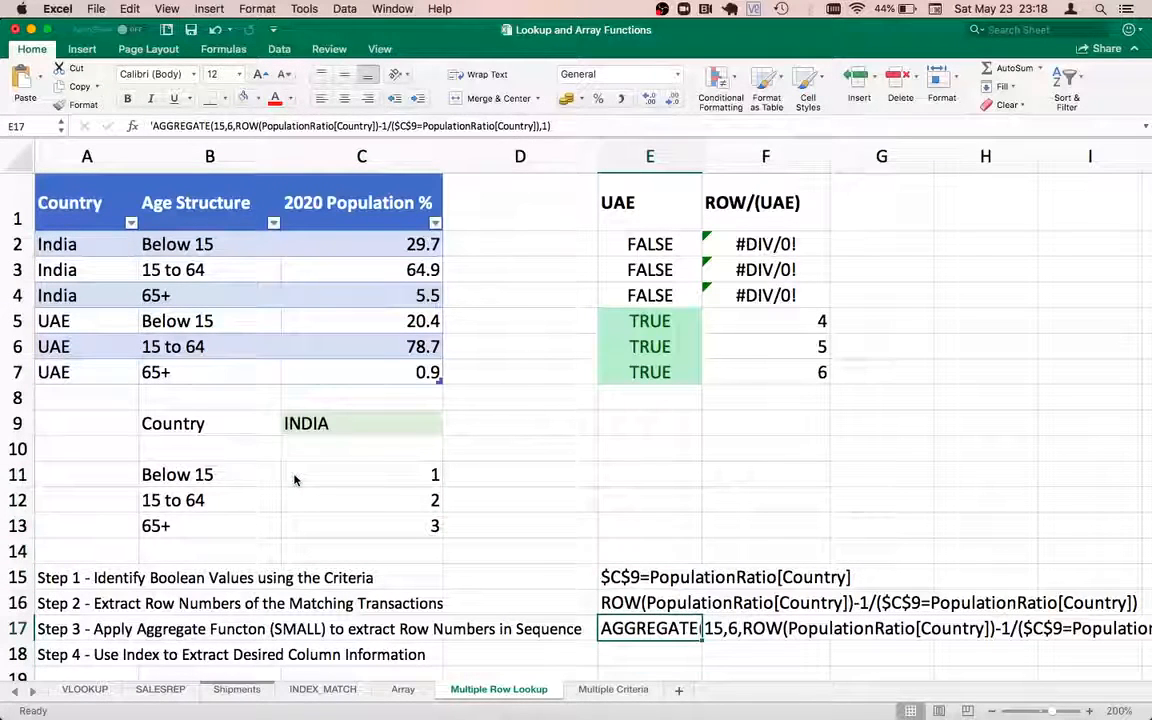
{"action": "key", "text": "Left"}
{"action": "key", "text": "Left"}
{"action": "key", "text": "Left"}
{"action": "key", "text": "Left"}
{"action": "key", "text": "Down"}
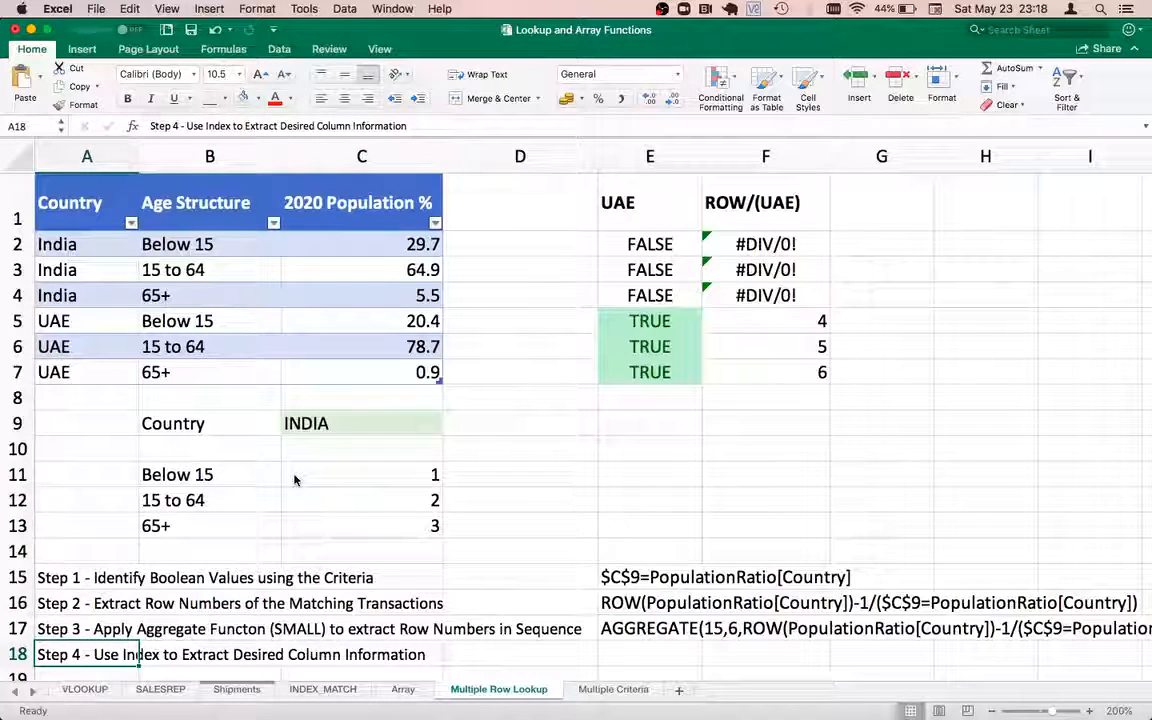
{"action": "key", "text": "Right"}
{"action": "key", "text": "Right"}
{"action": "key", "text": "Right"}
{"action": "key", "text": "Up"}
{"action": "key", "text": "Up"}
{"action": "key", "text": "Up"}
{"action": "key", "text": "Up"}
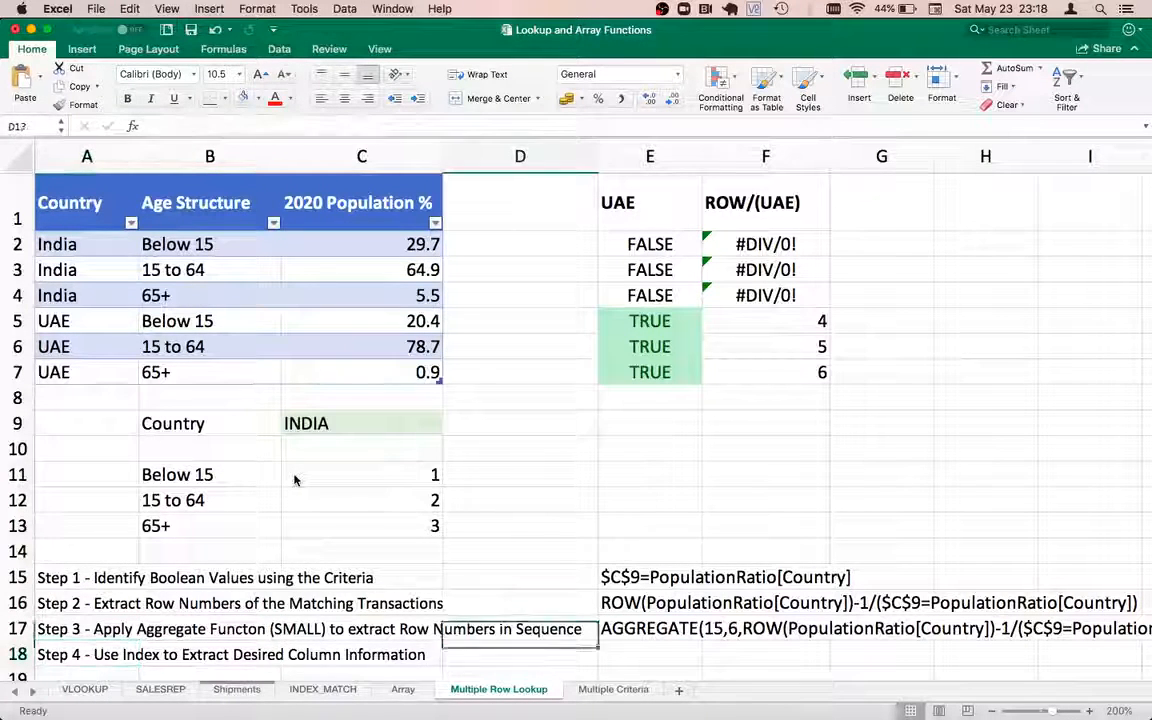
{"action": "key", "text": "Up"}
{"action": "key", "text": "Up"}
{"action": "key", "text": "Up"}
Rebuild C11 as INDEX(PopulationRatio, pasted AGGREGATE expression as the row number
{"action": "key", "text": "Left"}
{"action": "key", "text": "Delete"}
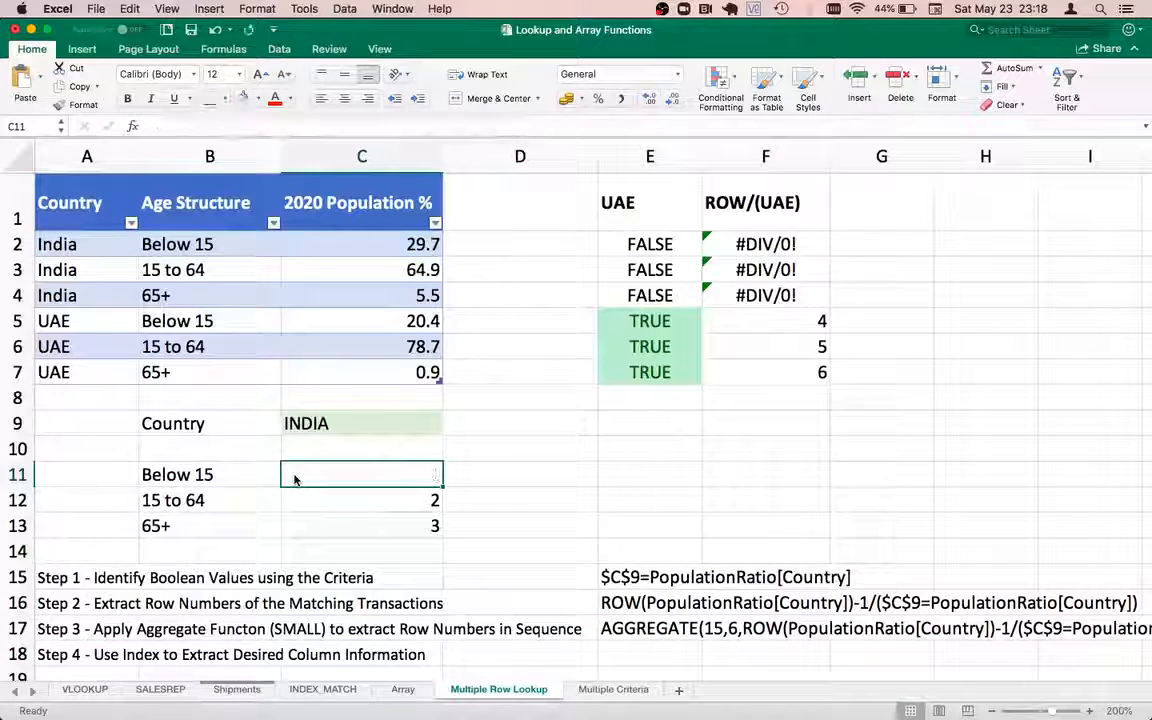
{"action": "type", "text": "=ind"}
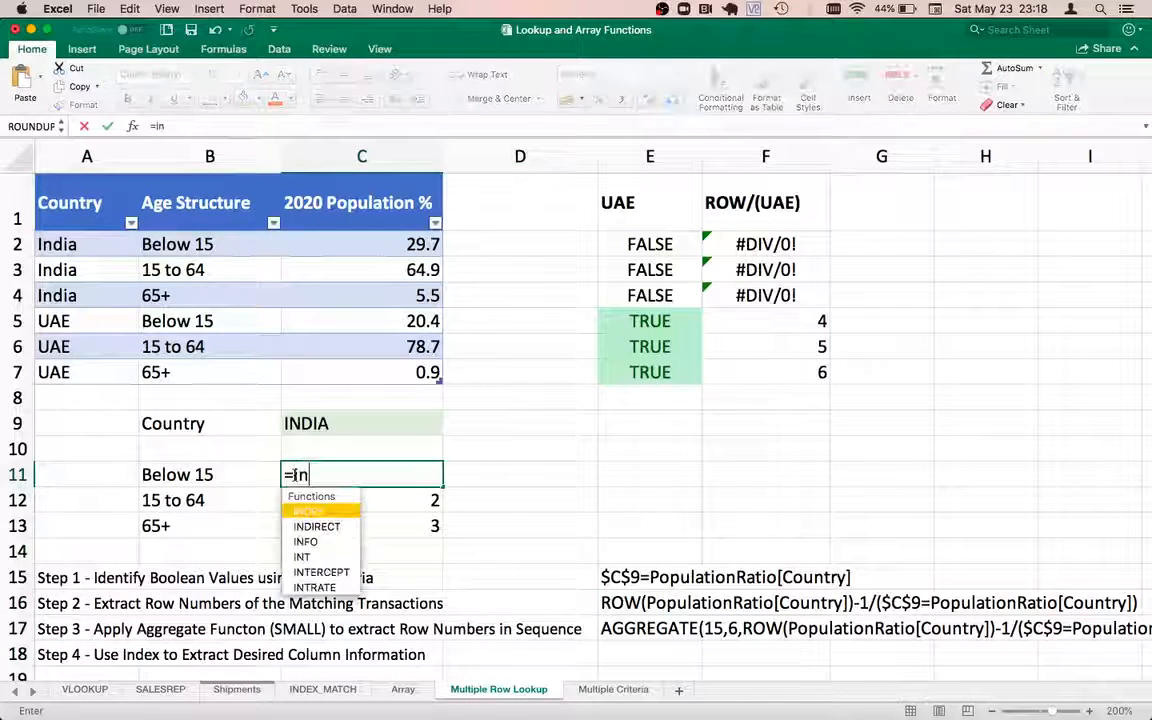
{"action": "key", "text": "BackSpace"}
{"action": "key", "text": "BackSpace"}
{"action": "key", "text": "BackSpace"}
{"action": "type", "text": "INDEX("}
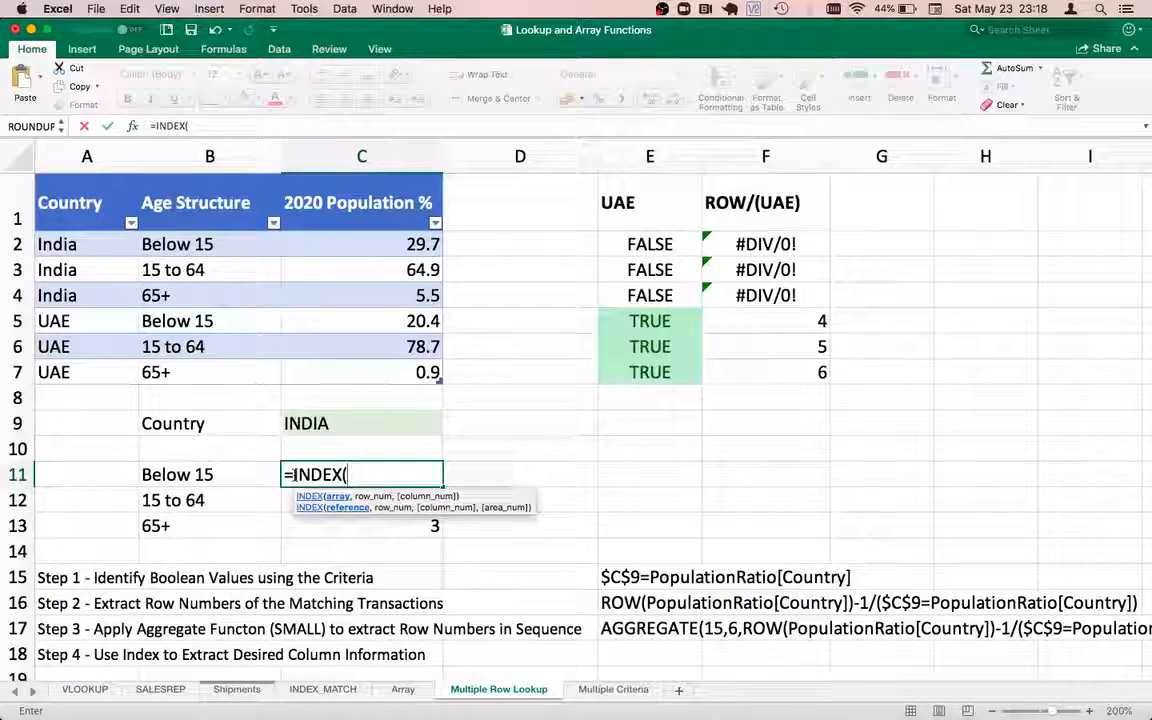
{"action": "type", "text": "POP"}
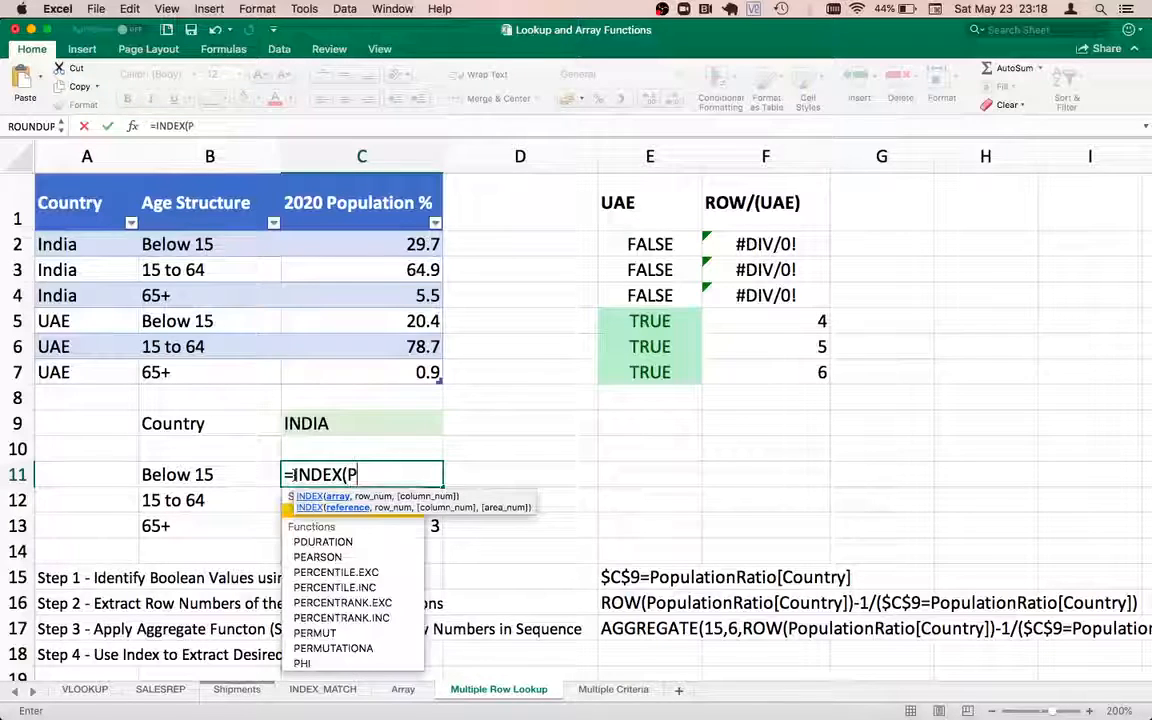
{"action": "double_click", "coordinate": [289, 511]}
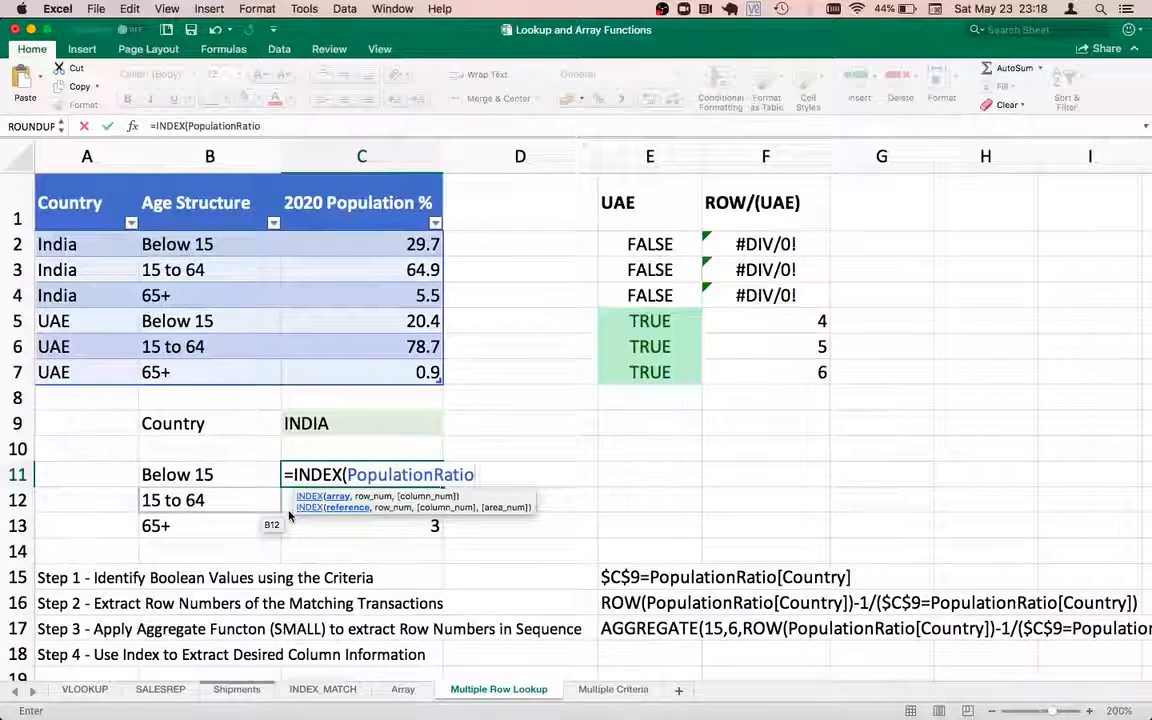
{"action": "type", "text": ","}
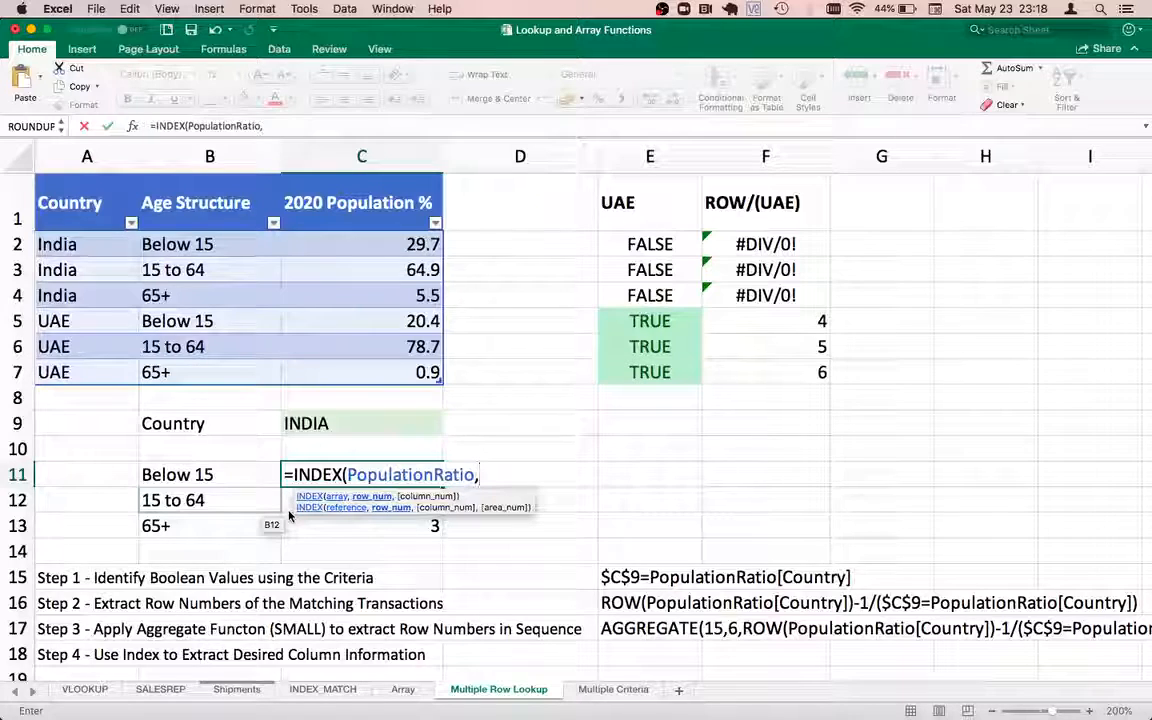
{"action": "key", "text": "super+v"}
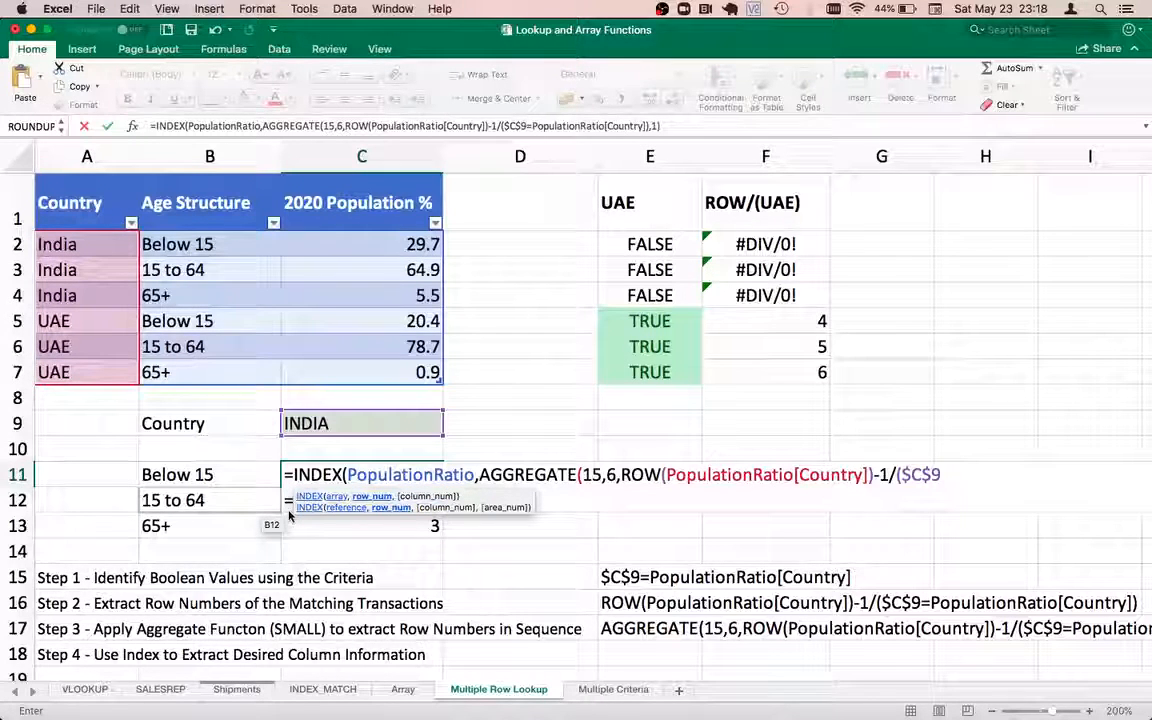
Finish C11's INDEX with column 3, returning 29.7, and fill it down to C13
{"action": "scroll", "coordinate": [494, 411], "scroll_direction": "down", "scroll_amount": 3}
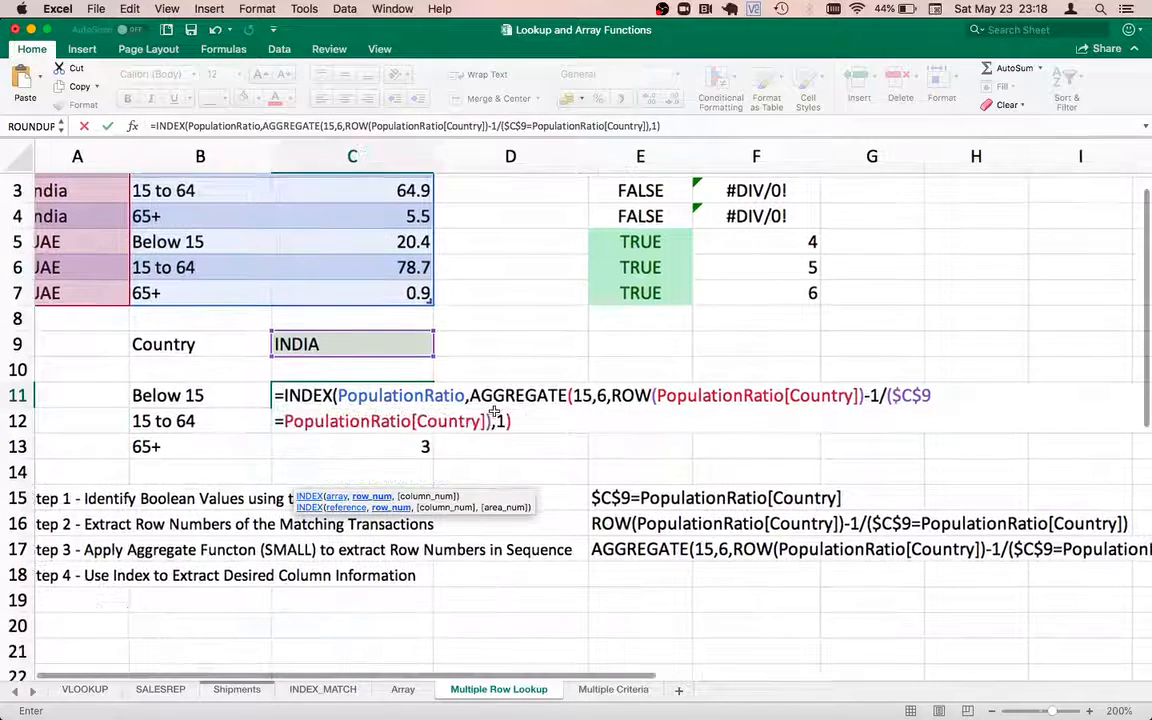
{"action": "left_click", "coordinate": [376, 418]}
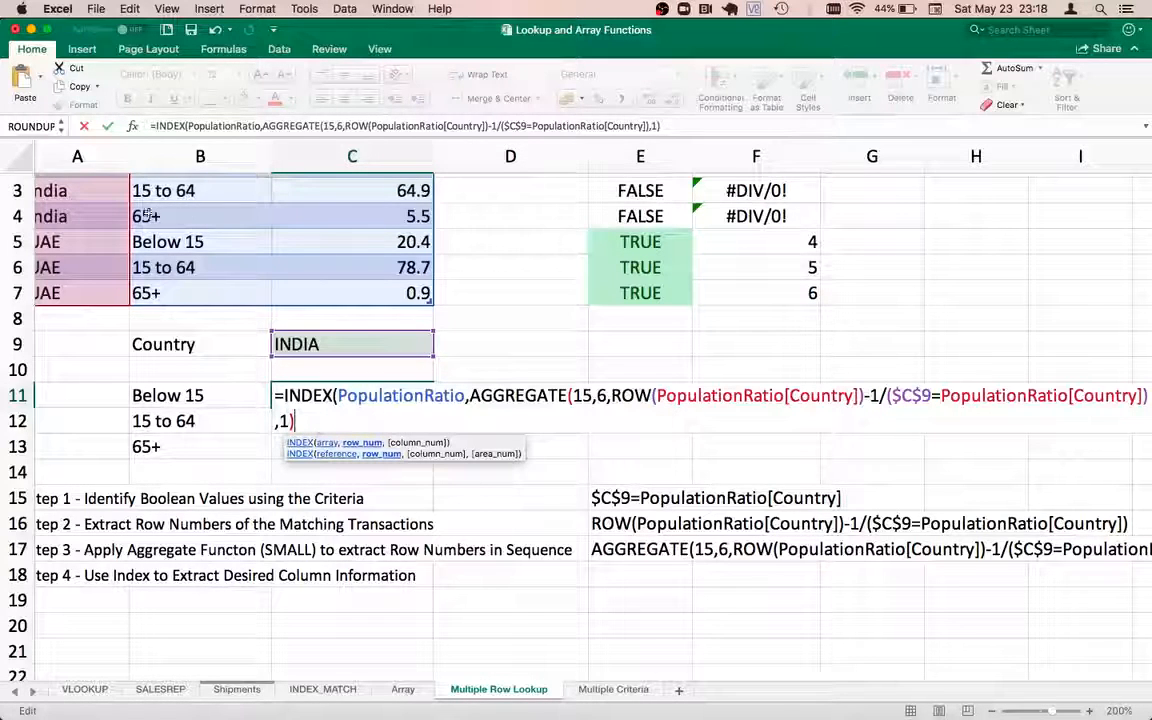
{"action": "scroll", "coordinate": [212, 216], "scroll_direction": "up", "scroll_amount": 3}
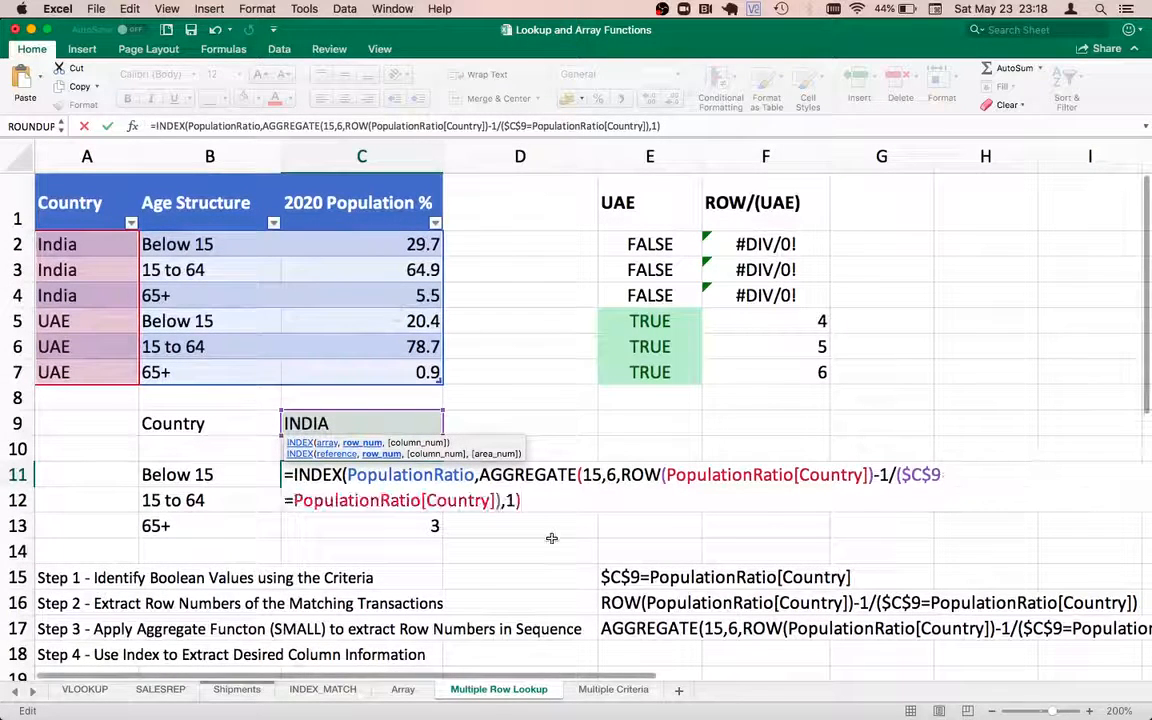
{"action": "type", "text": ",3"}
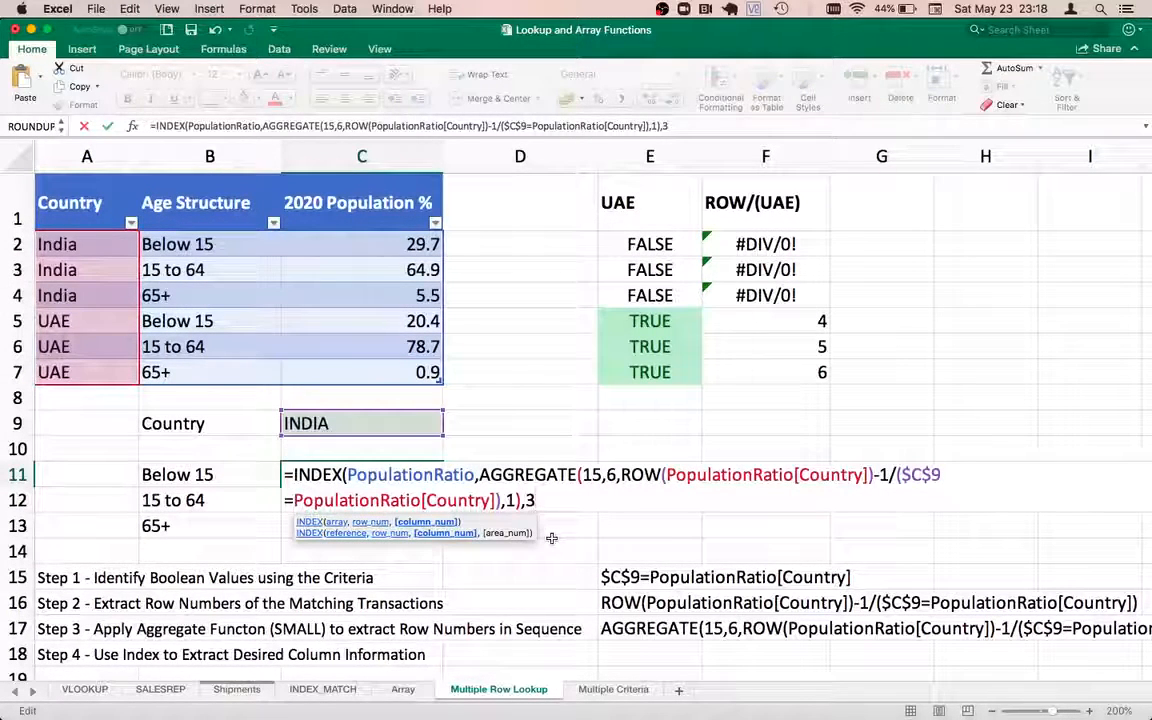
{"action": "type", "text": ")"}
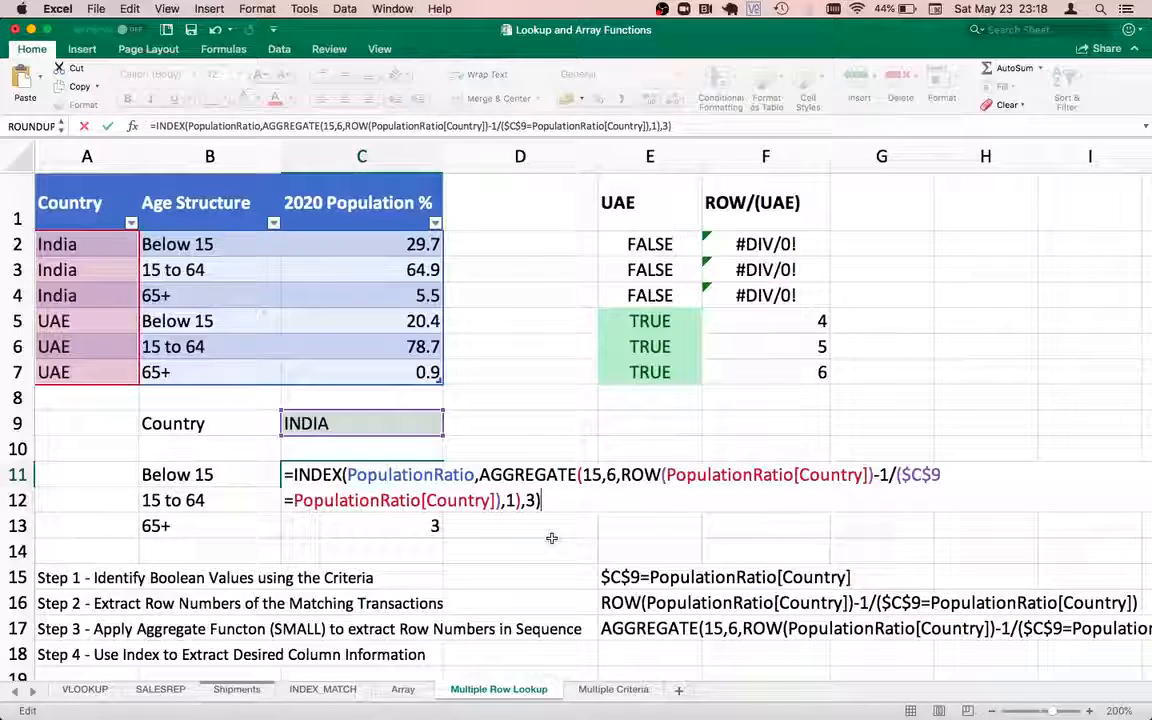
{"action": "key", "text": "Return"}
{"action": "key", "text": "Up"}
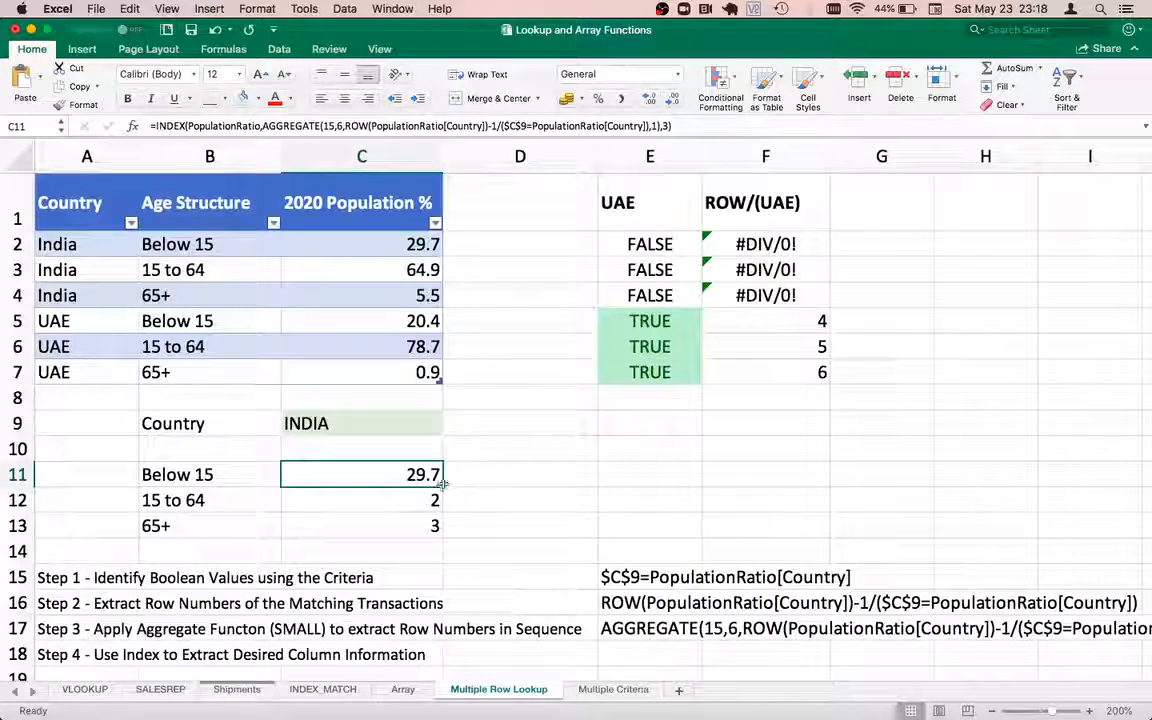
{"action": "left_click_drag", "start_coordinate": [440, 485], "coordinate": [440, 533]}
Put the INDEX formula in C12 with k 2, returning 64.9
{"action": "left_click", "coordinate": [407, 505]}
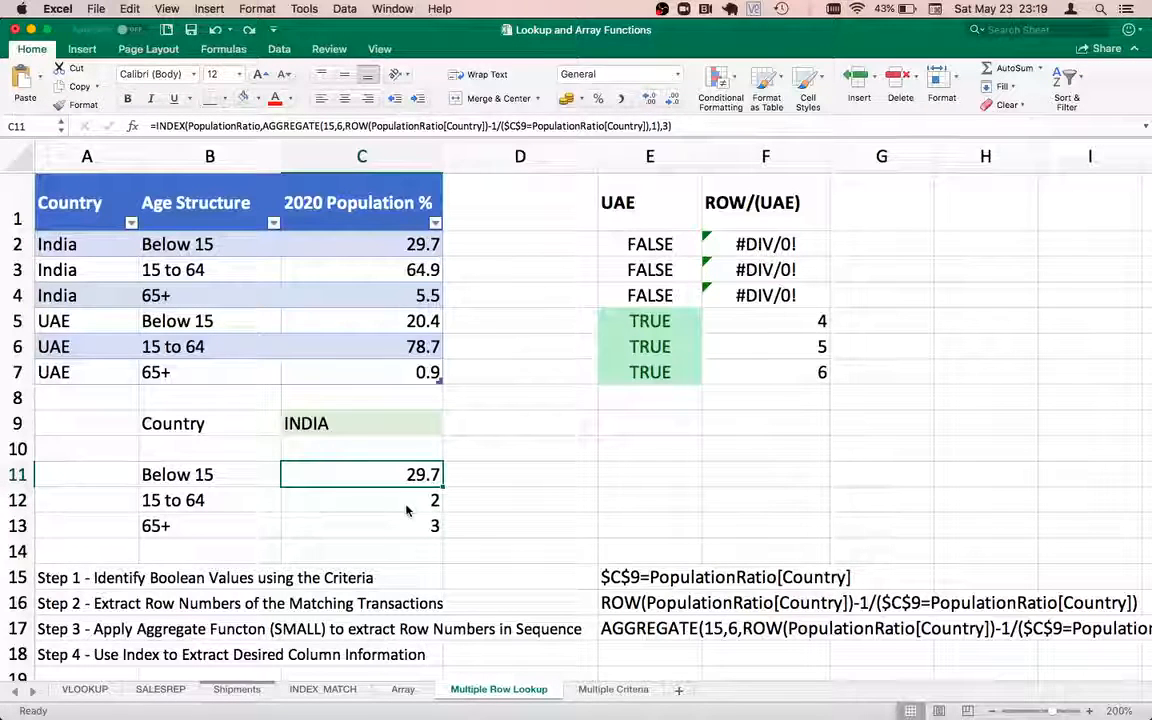
{"action": "key", "text": "ctrl+c"}
{"action": "left_click", "coordinate": [407, 505]}
{"action": "key", "text": "ctrl+v"}
{"action": "double_click", "coordinate": [408, 500]}
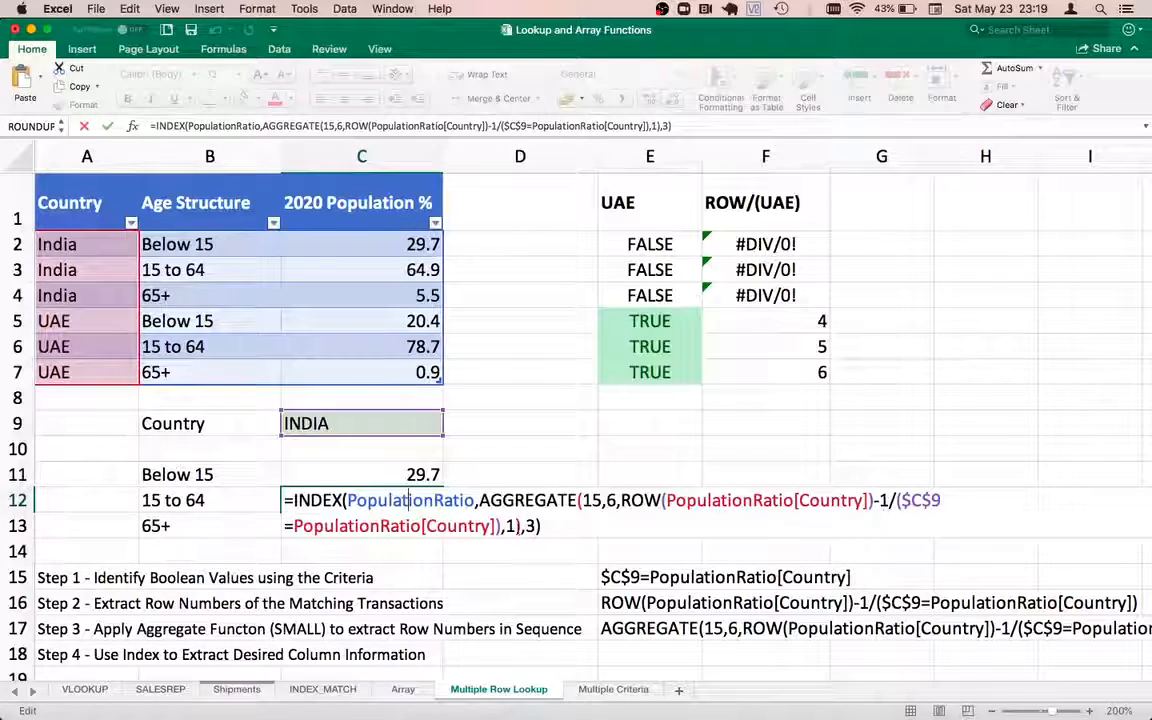
{"action": "left_click", "coordinate": [512, 526]}
{"action": "key", "text": "Return"}
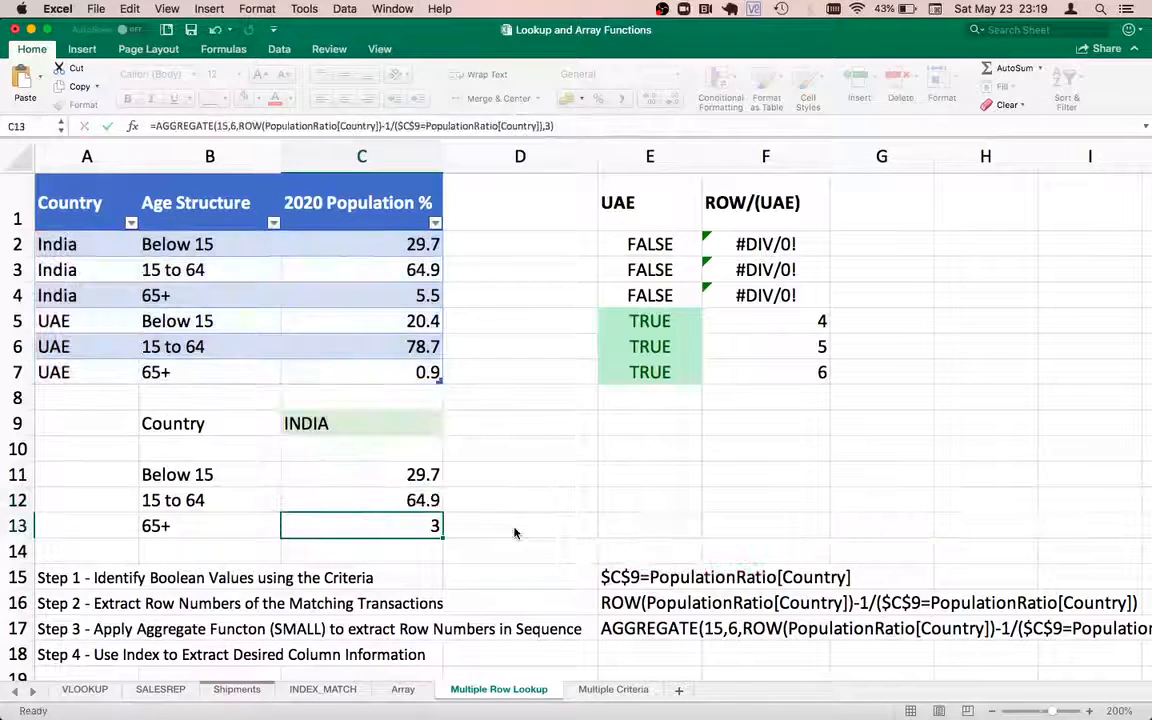
Edit the row offset in C13's formula, correcting a mistaken 3 back to -1
{"action": "double_click", "coordinate": [425, 526]}
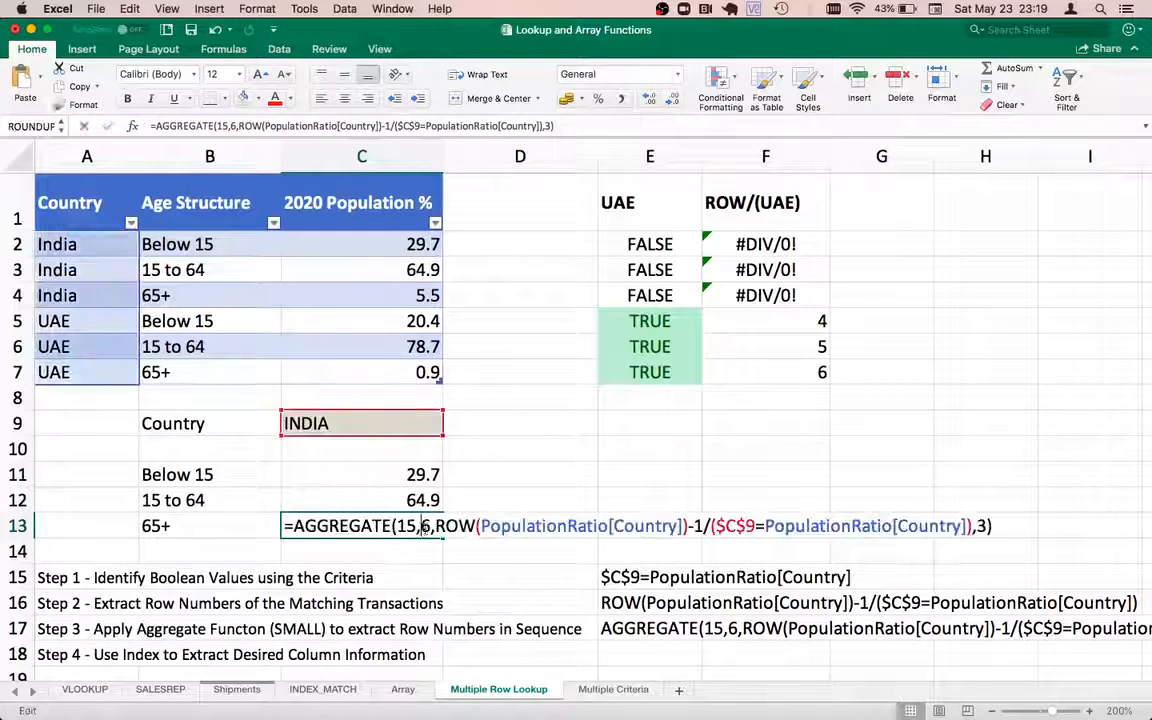
{"action": "left_click", "coordinate": [700, 525]}
{"action": "key", "text": "BackSpace"}
{"action": "type", "text": "3"}
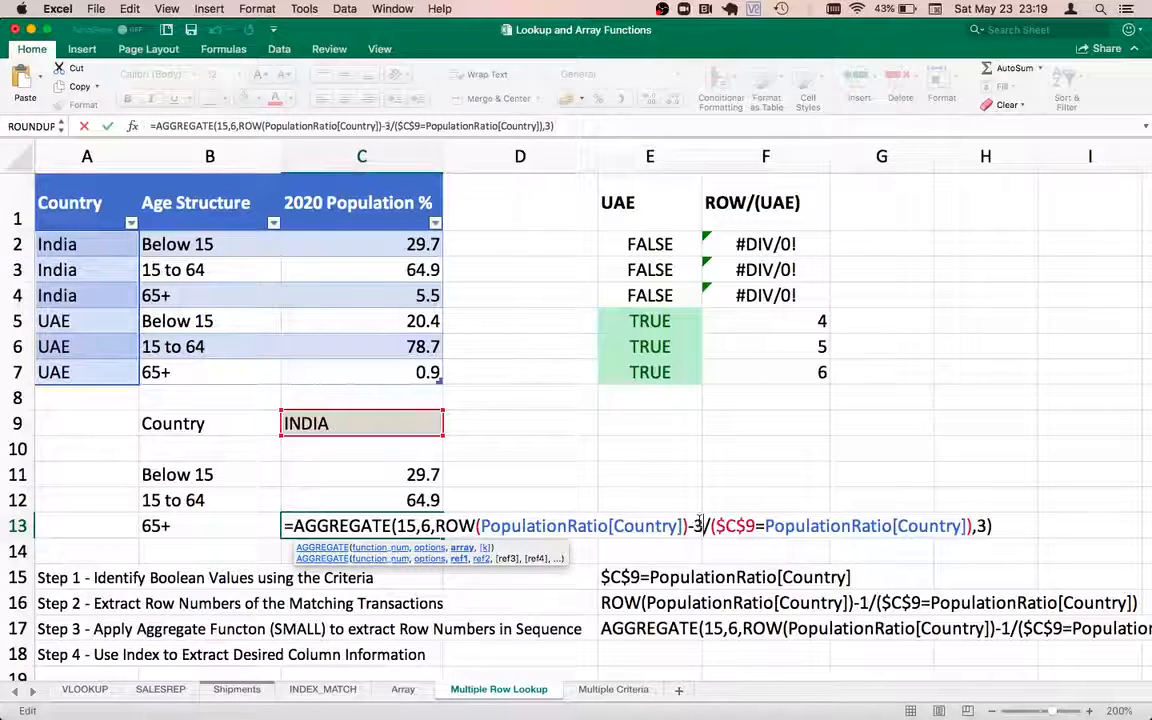
{"action": "key", "text": "BackSpace"}
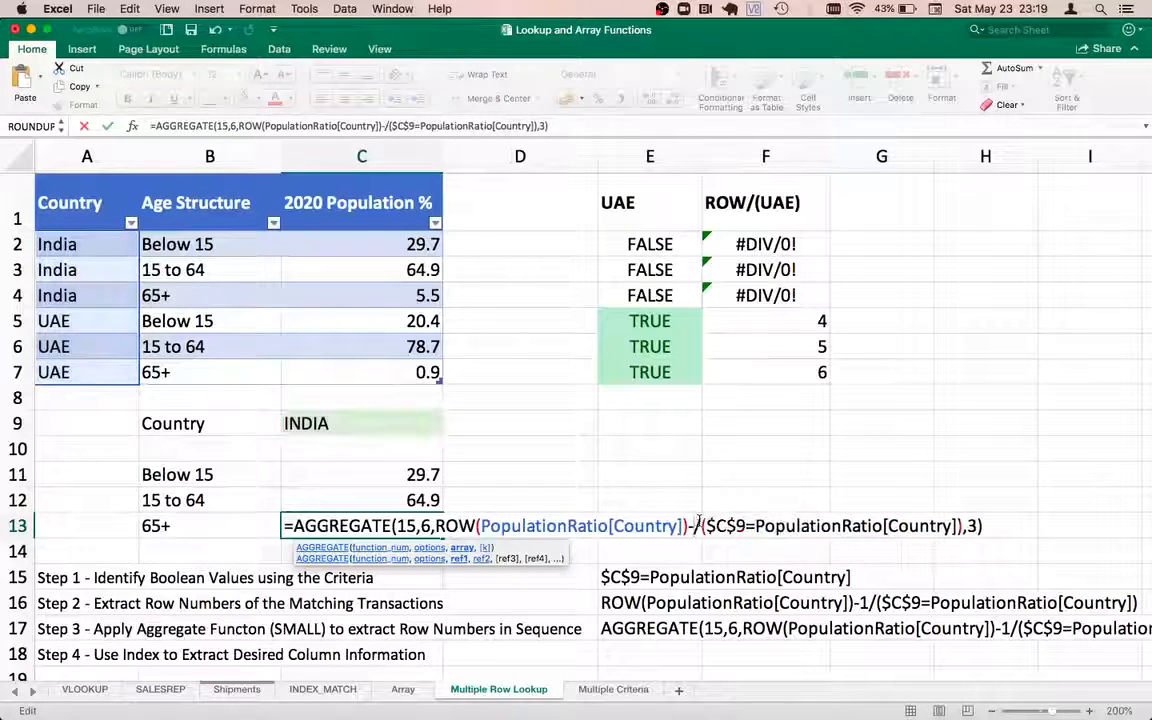
{"action": "type", "text": "1"}
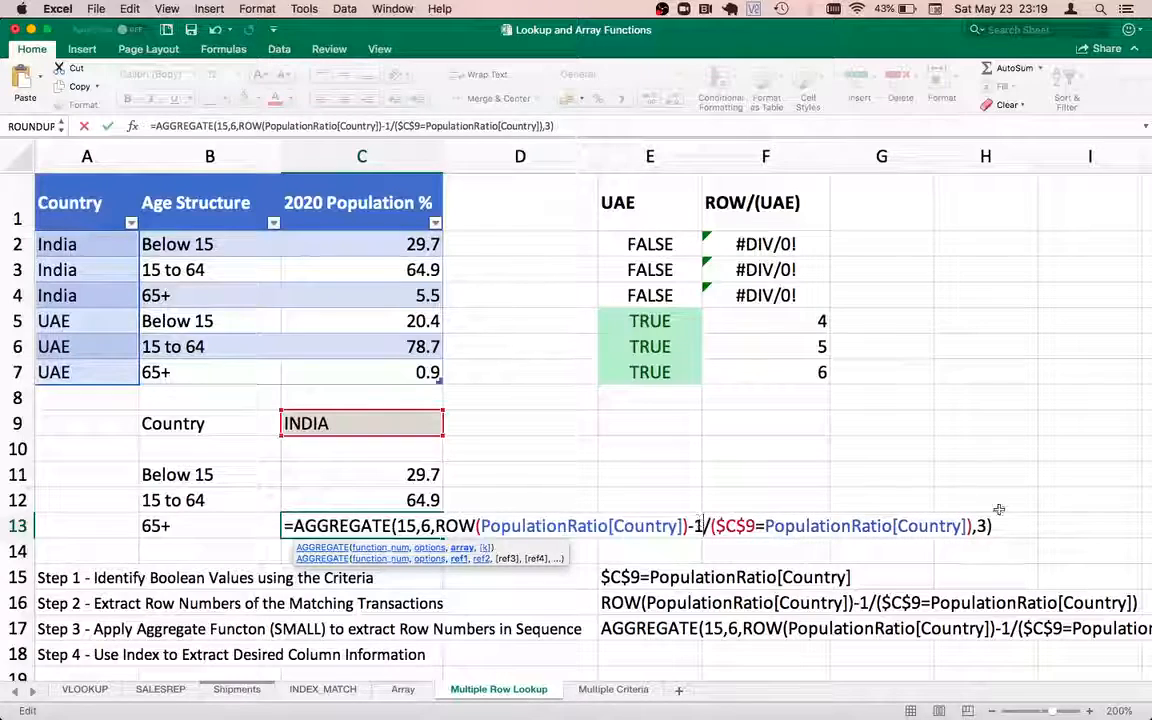
{"action": "scroll", "coordinate": [988, 518], "scroll_direction": "down", "scroll_amount": 4}
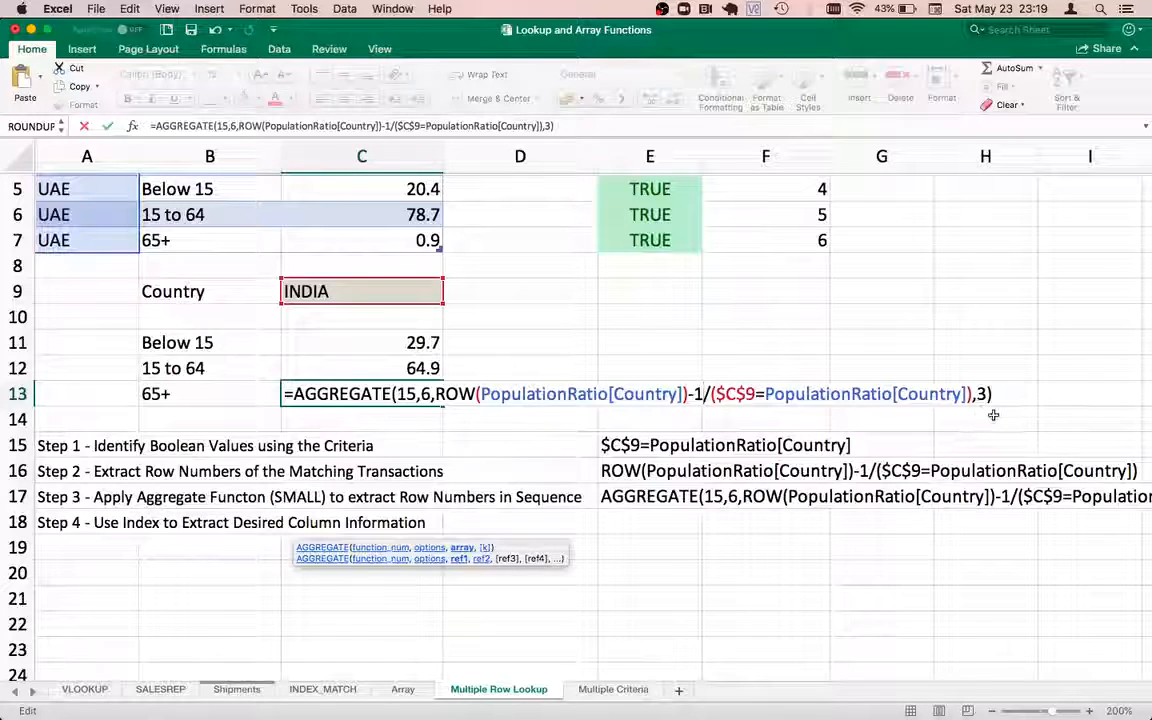
{"action": "key", "text": "ctrl+Return"}
{"action": "key", "text": "Up"}
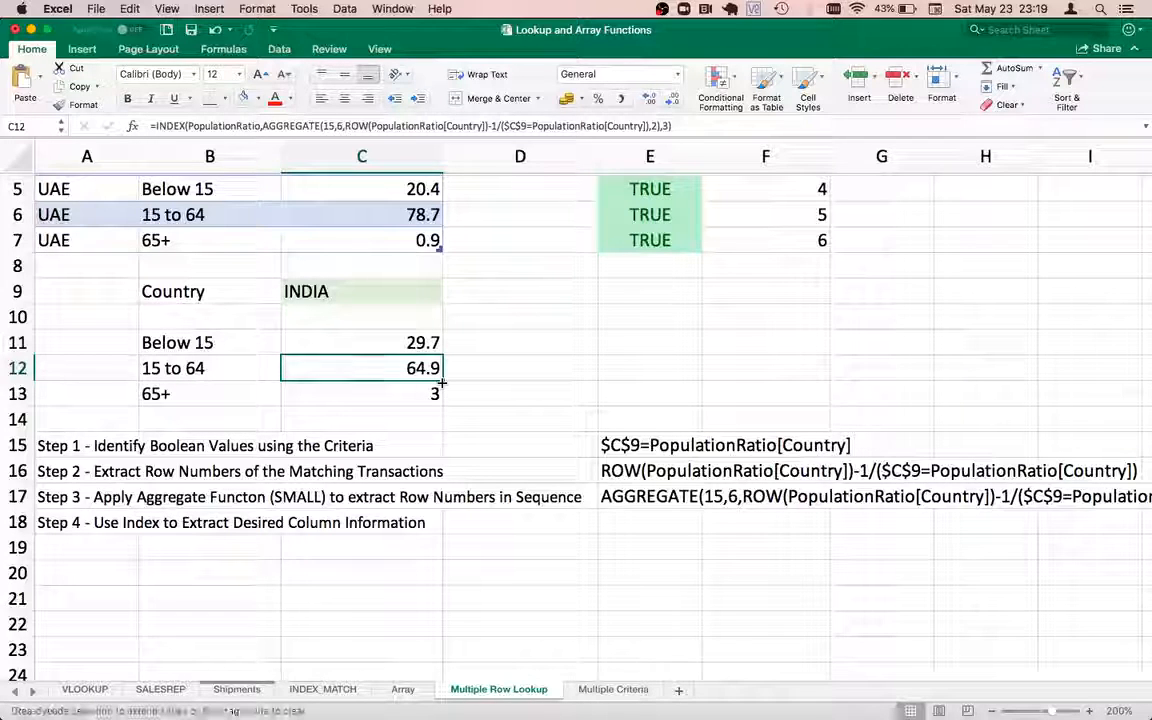
Copy C12's INDEX formula into C13 with k 3, returning 5.5
{"action": "left_click_drag", "start_coordinate": [441, 381], "coordinate": [441, 404]}
{"action": "double_click", "coordinate": [415, 393]}
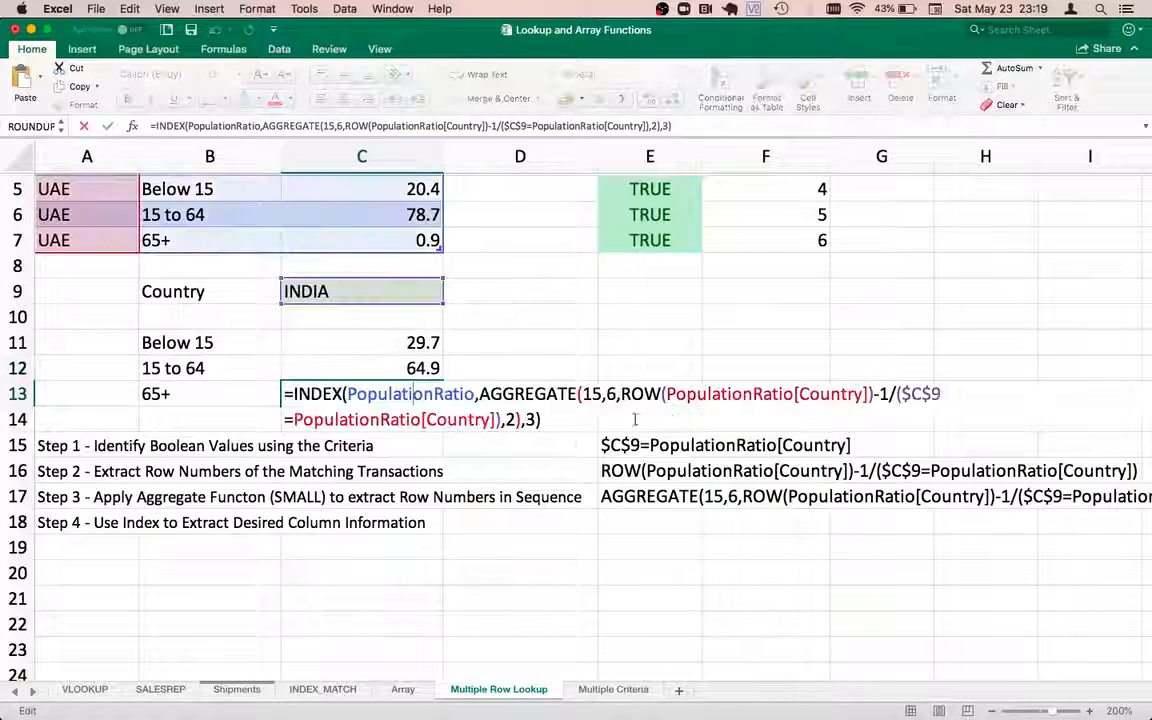
{"action": "left_click", "coordinate": [511, 419]}
{"action": "key", "text": "BackSpace"}
{"action": "type", "text": "3"}
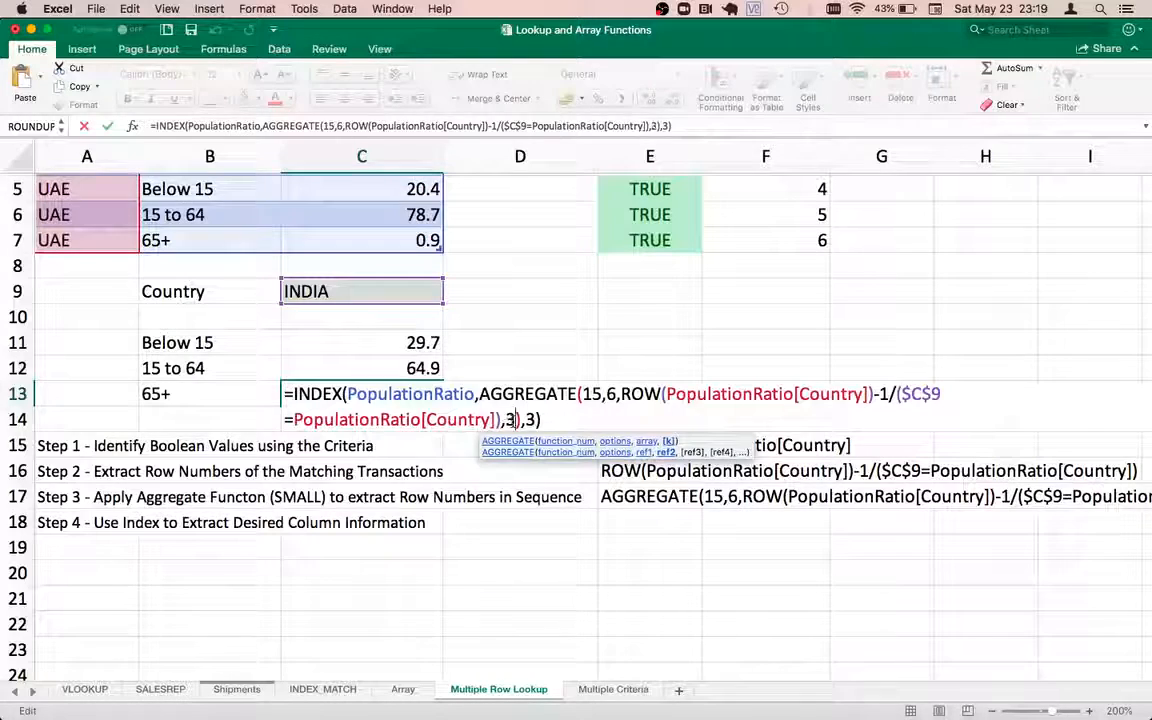
{"action": "key", "text": "Return"}
{"action": "key", "text": "Up"}
{"action": "key", "text": "Up"}
{"action": "key", "text": "Up"}
{"action": "key", "text": "Up"}
{"action": "key", "text": "Up"}
{"action": "key", "text": "Up"}
{"action": "key", "text": "Up"}
{"action": "key", "text": "Up"}
{"action": "key", "text": "Up"}
{"action": "key", "text": "Up"}
{"action": "key", "text": "Up"}
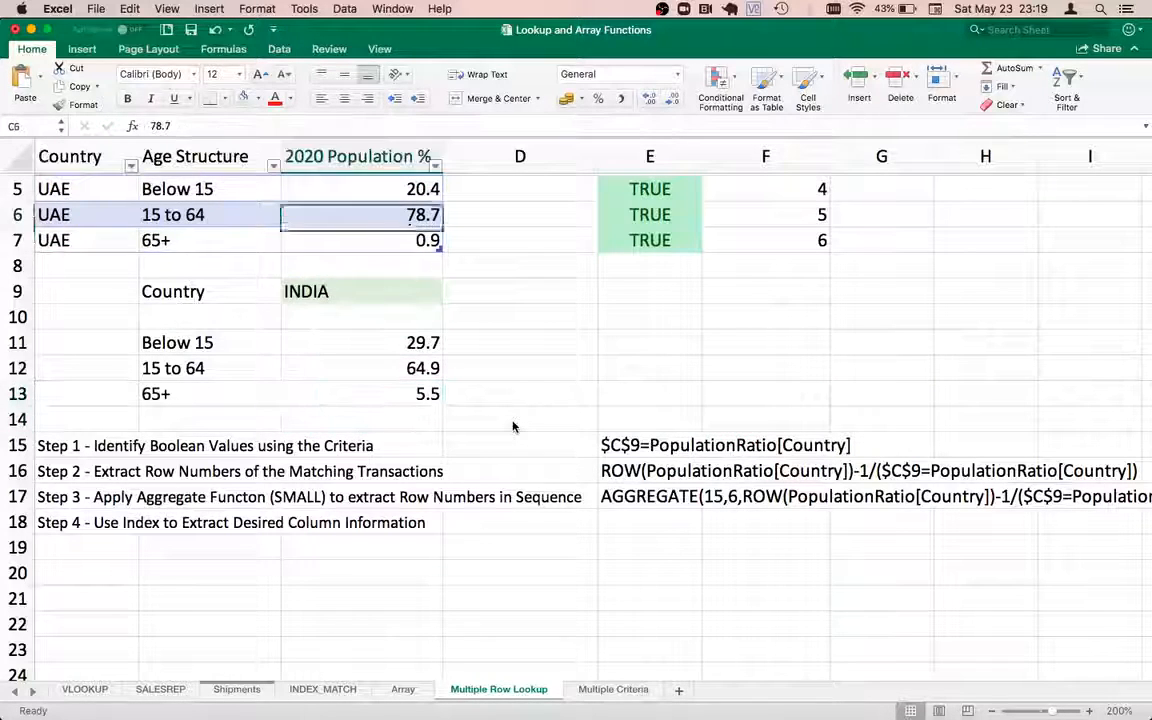
{"action": "key", "text": "Down"}
{"action": "key", "text": "Down"}
{"action": "key", "text": "Down"}
{"action": "key", "text": "Down"}
{"action": "key", "text": "Down"}
{"action": "key", "text": "Down"}
{"action": "key", "text": "Down"}
{"action": "key", "text": "Down"}
{"action": "key", "text": "Down"}
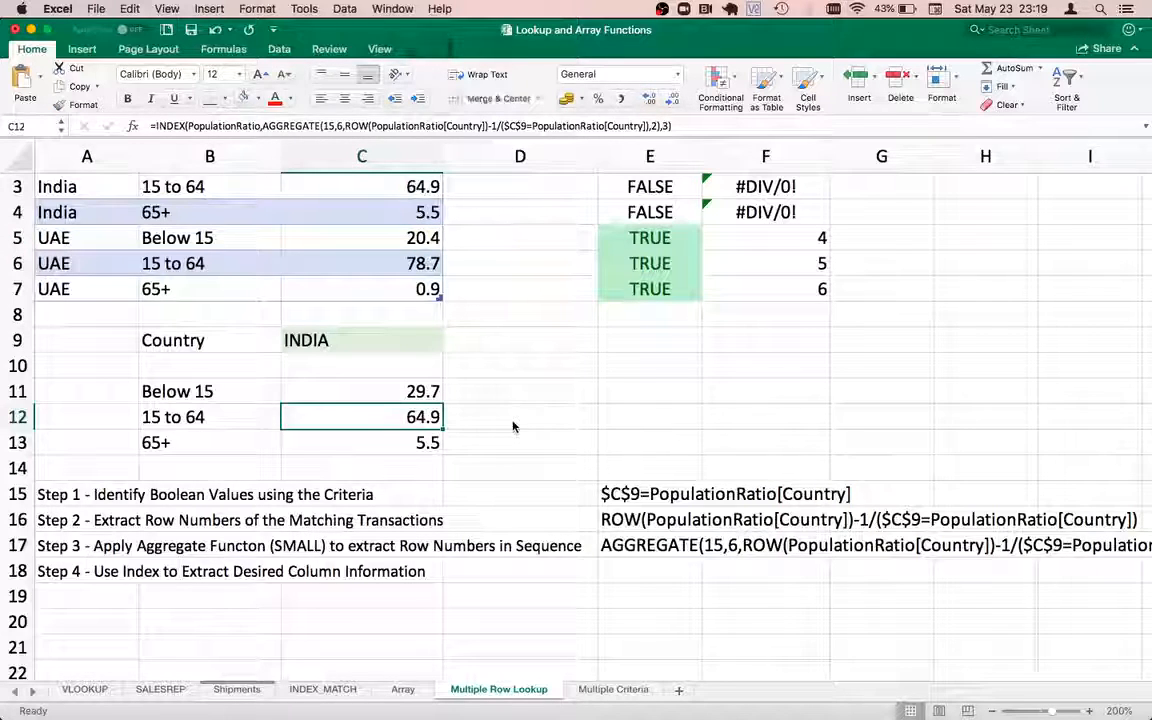
Copy C11's INDEX(AGGREGATE(...)) formula text from the formula bar, leaving C11 unchanged
{"action": "key", "text": "Up"}
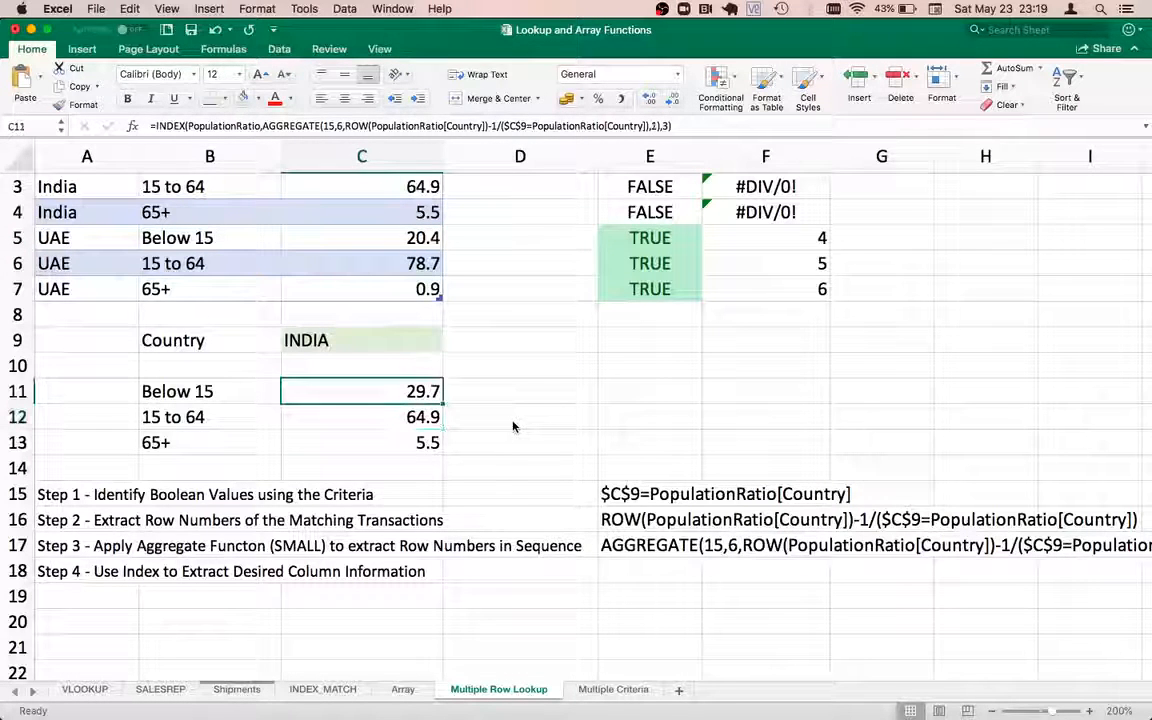
{"action": "double_click", "coordinate": [381, 394]}
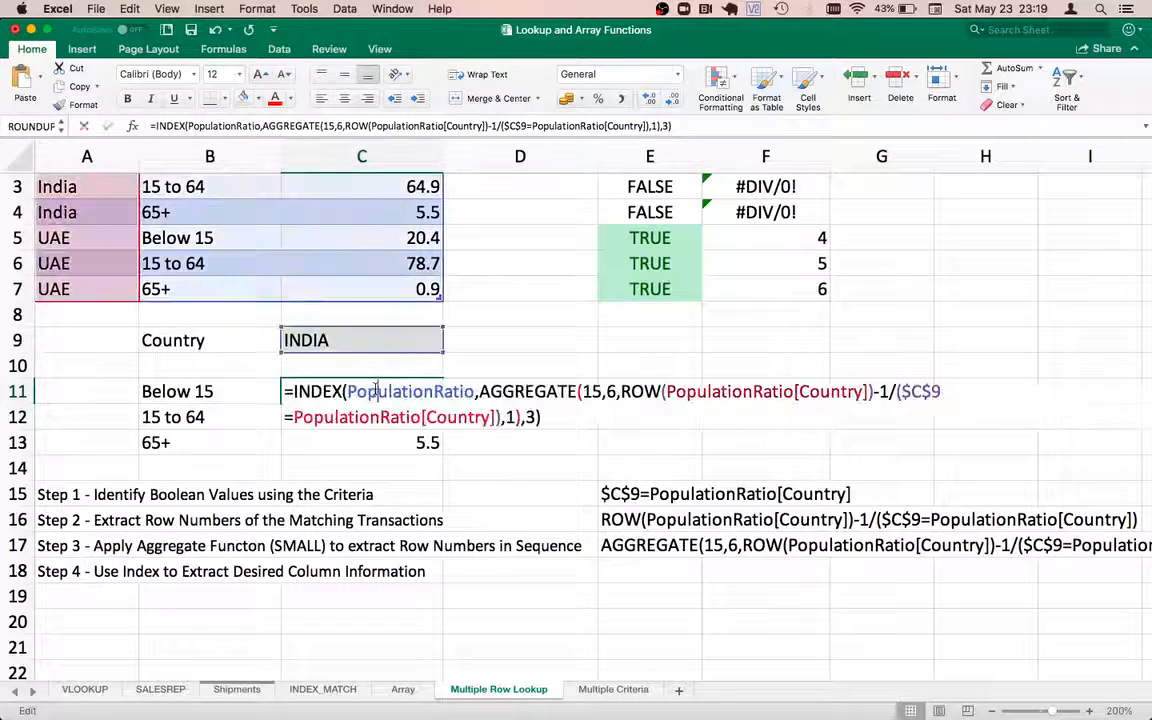
{"action": "left_click", "coordinate": [295, 392]}
{"action": "key", "text": "super+shift+Down"}
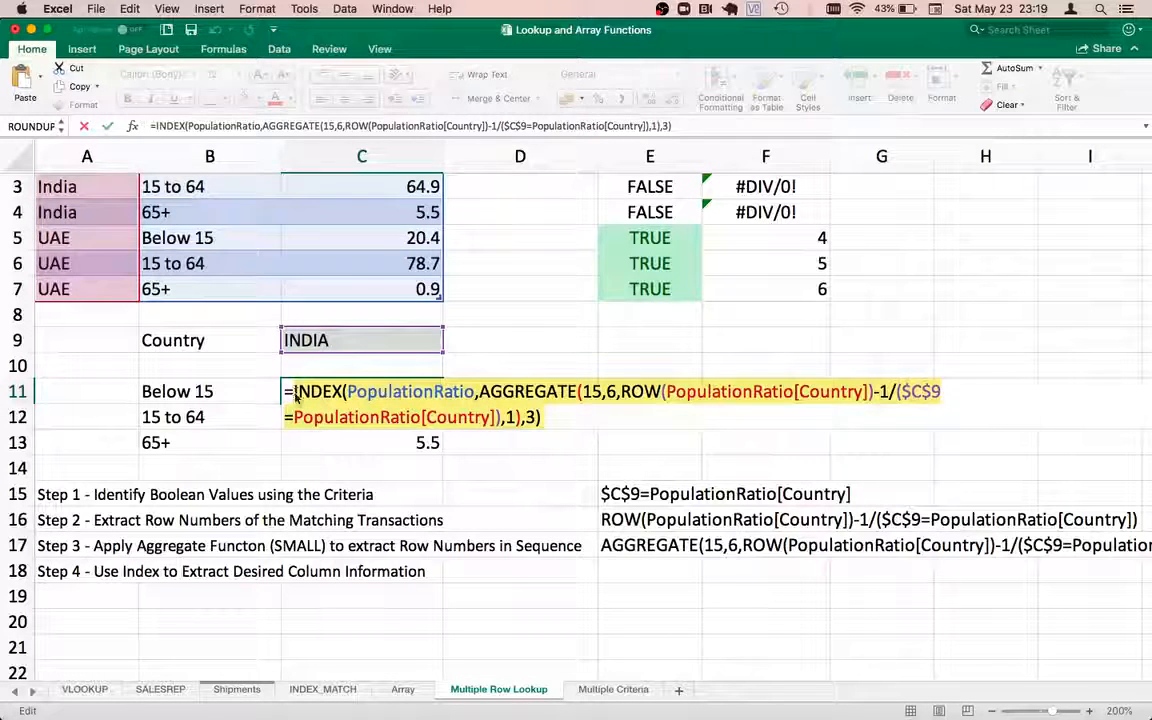
{"action": "key", "text": "Escape"}
{"action": "key", "text": "Down"}
{"action": "key", "text": "Down"}
{"action": "key", "text": "Down"}
{"action": "key", "text": "Down"}
{"action": "key", "text": "Down"}
{"action": "key", "text": "Down"}
Go to E18 for the Step 4 note and review the step formulas in column E
{"action": "key", "text": "Right"}
{"action": "key", "text": "Right"}
{"action": "key", "text": "Down"}
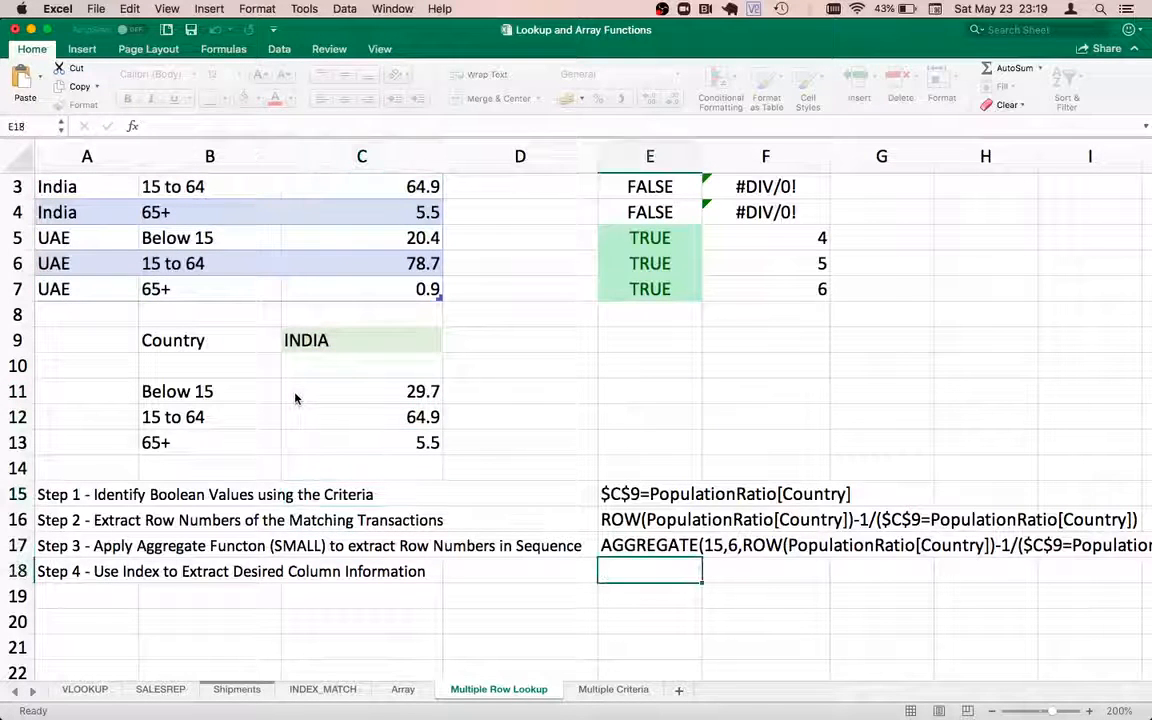
{"action": "key", "text": "Up"}
{"action": "key", "text": "Up"}
{"action": "key", "text": "Up"}
{"action": "key", "text": "Up"}
{"action": "key", "text": "Up"}
{"action": "key", "text": "Up"}
{"action": "key", "text": "Up"}
{"action": "key", "text": "Up"}
{"action": "key", "text": "Up"}
{"action": "key", "text": "Up"}
{"action": "key", "text": "Up"}
{"action": "key", "text": "Up"}
{"action": "key", "text": "Up"}
{"action": "key", "text": "Up"}
{"action": "key", "text": "Up"}
{"action": "key", "text": "Up"}
{"action": "key", "text": "Up"}
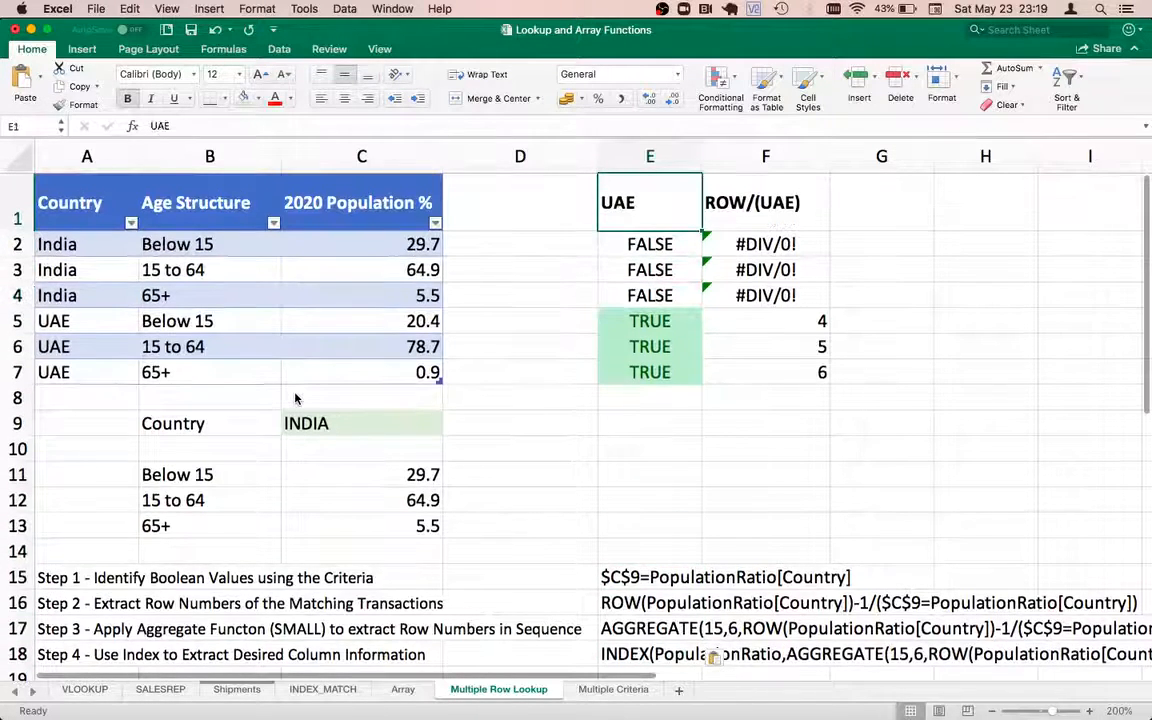
{"action": "key", "text": "Down"}
{"action": "key", "text": "Down"}
{"action": "key", "text": "Down"}
{"action": "key", "text": "Down"}
{"action": "key", "text": "Down"}
{"action": "key", "text": "Down"}
{"action": "key", "text": "Down"}
{"action": "key", "text": "Down"}
{"action": "key", "text": "Down"}
{"action": "key", "text": "Down"}
{"action": "key", "text": "Down"}
{"action": "key", "text": "Down"}
{"action": "key", "text": "Down"}
{"action": "key", "text": "Down"}
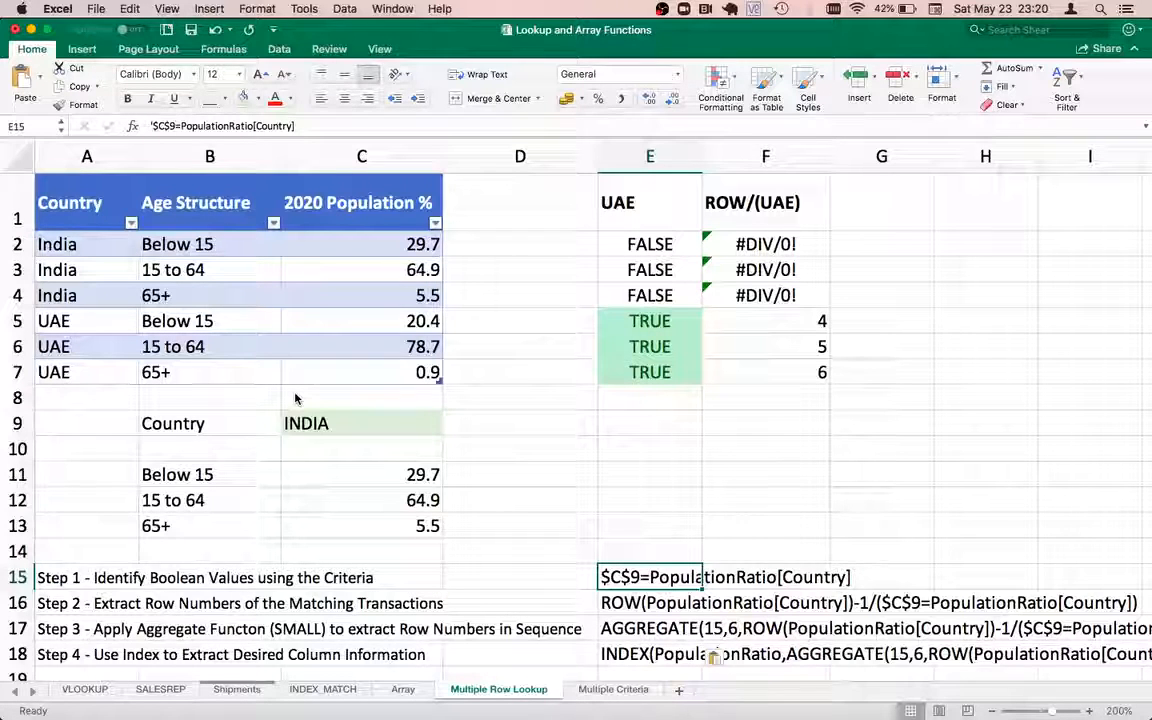
Move back beside the result cells, next to the Below 15 result
{"action": "key", "text": "Up"}
{"action": "key", "text": "Up"}
{"action": "key", "text": "Up"}
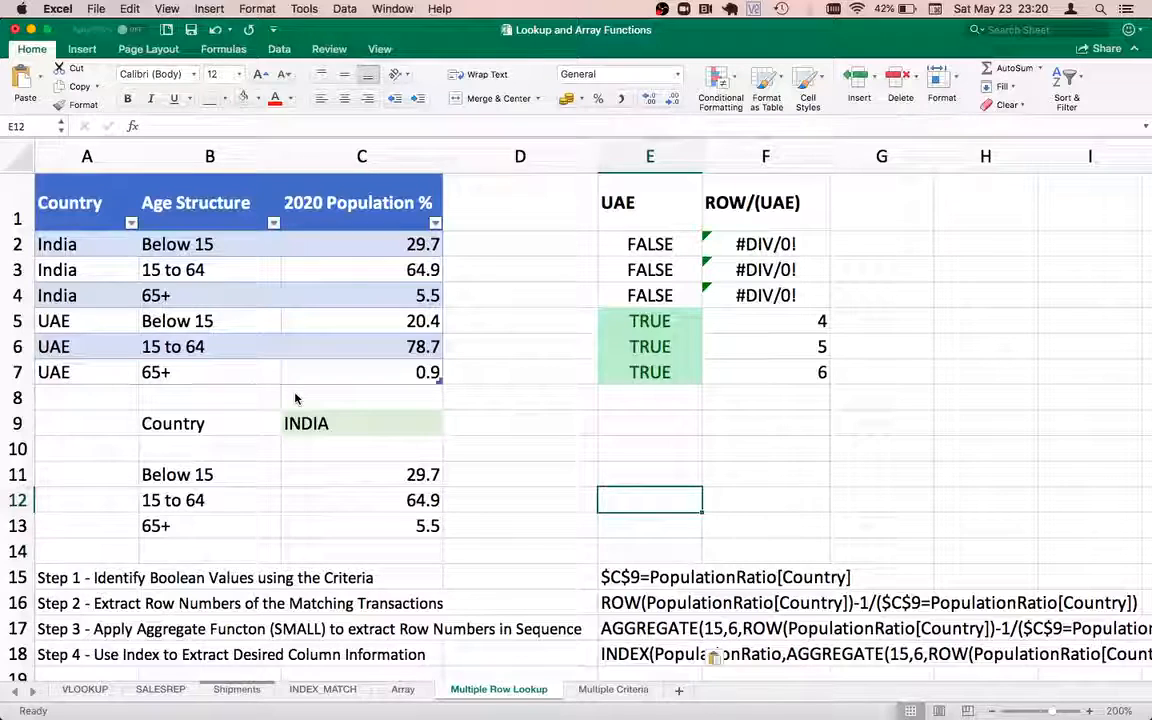
{"action": "key", "text": "Left"}
{"action": "key", "text": "Left"}
{"action": "key", "text": "Up"}
{"action": "key", "text": "Up"}
{"action": "key", "text": "Right"}
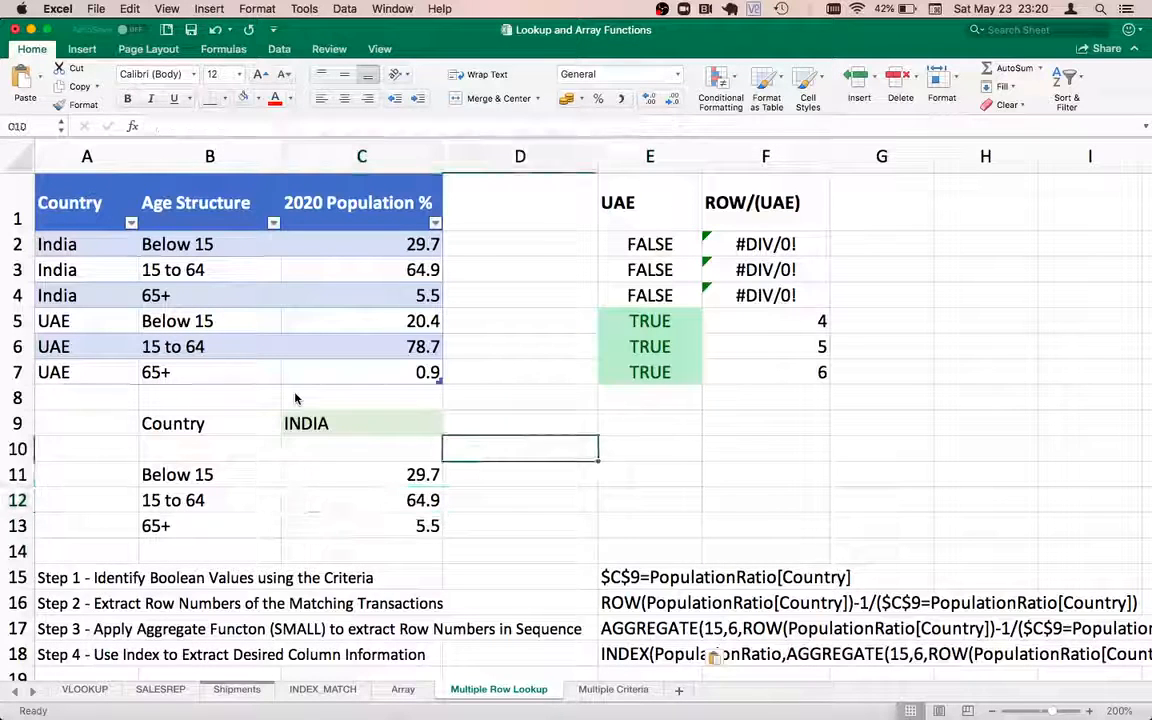
{"action": "key", "text": "Down"}
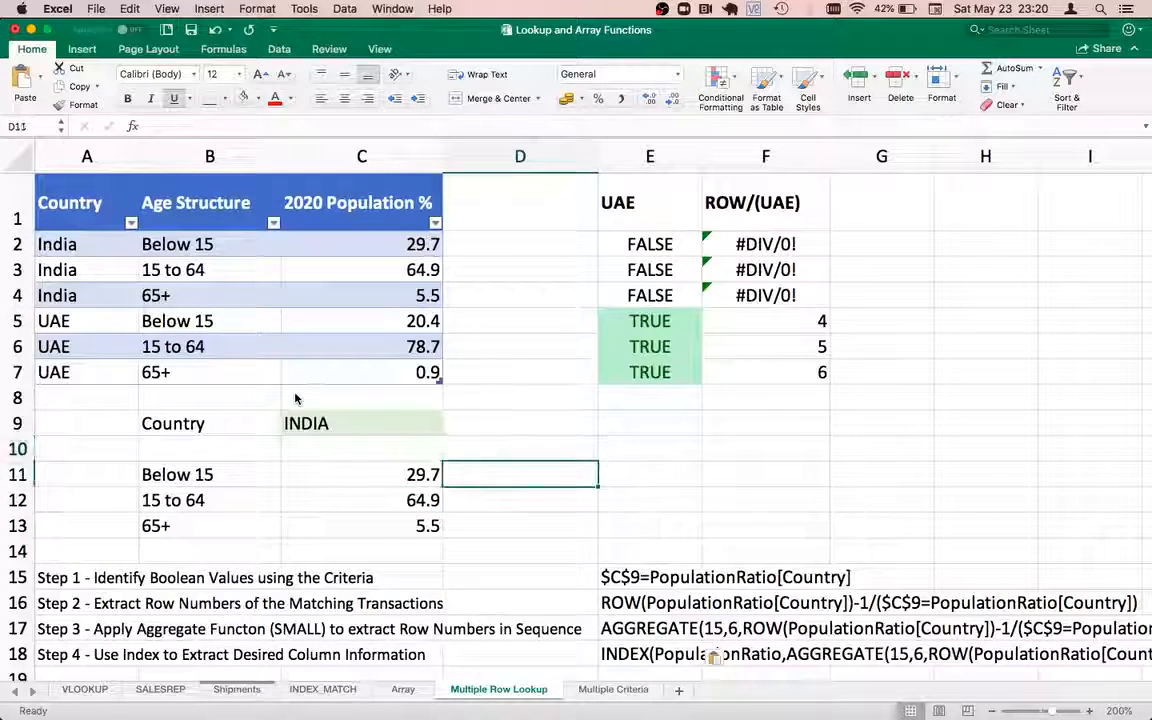
{"action": "key", "text": "Right"}
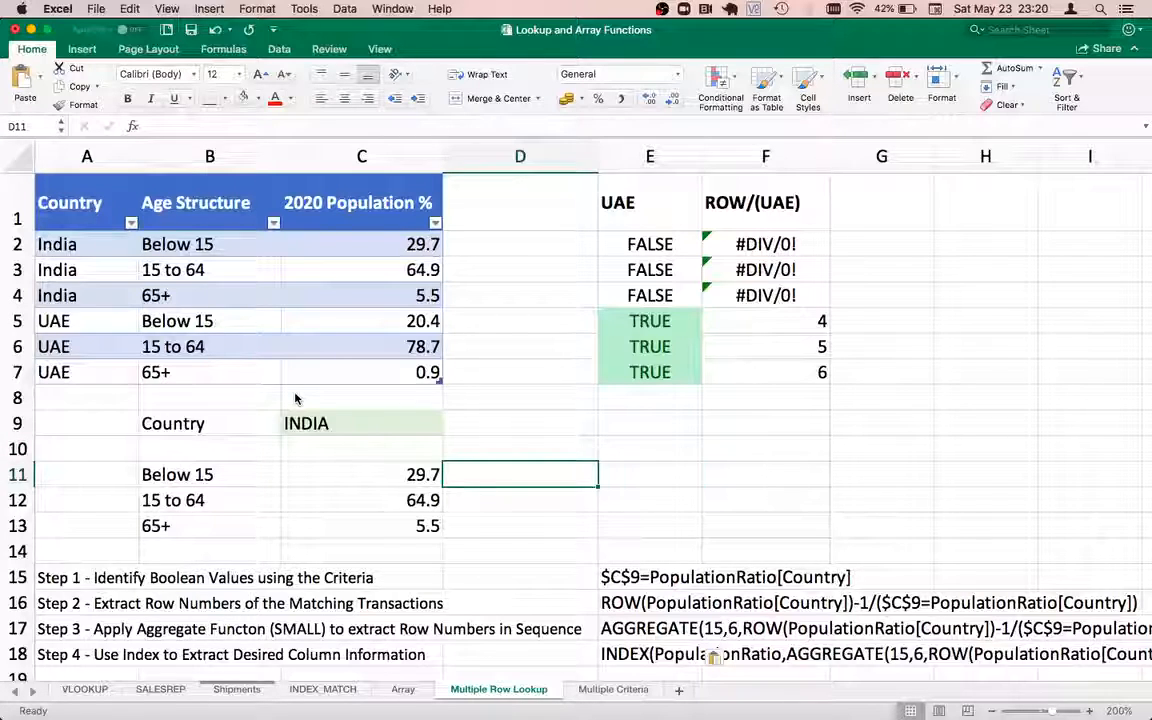